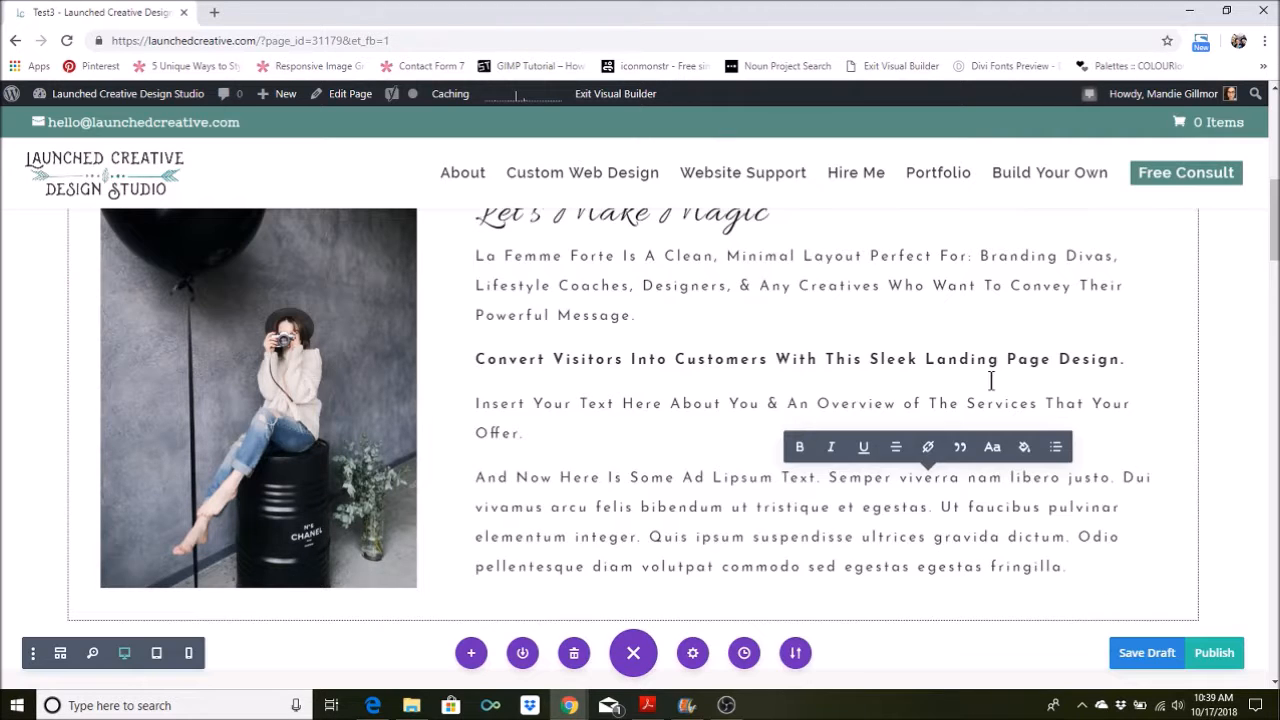
Step: Open the settings of the "Let's Make Magic" text module and review its heading content
scroll(985, 383, up, 1)
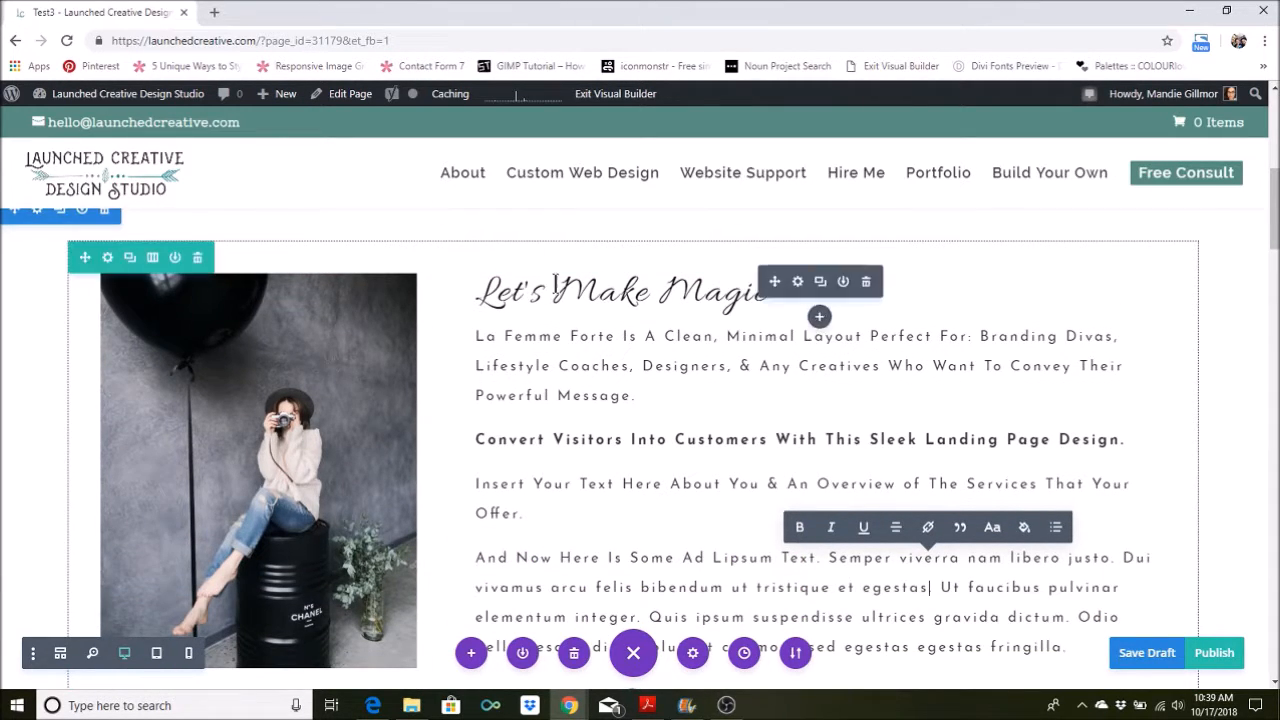
scroll(655, 358, down, 1)
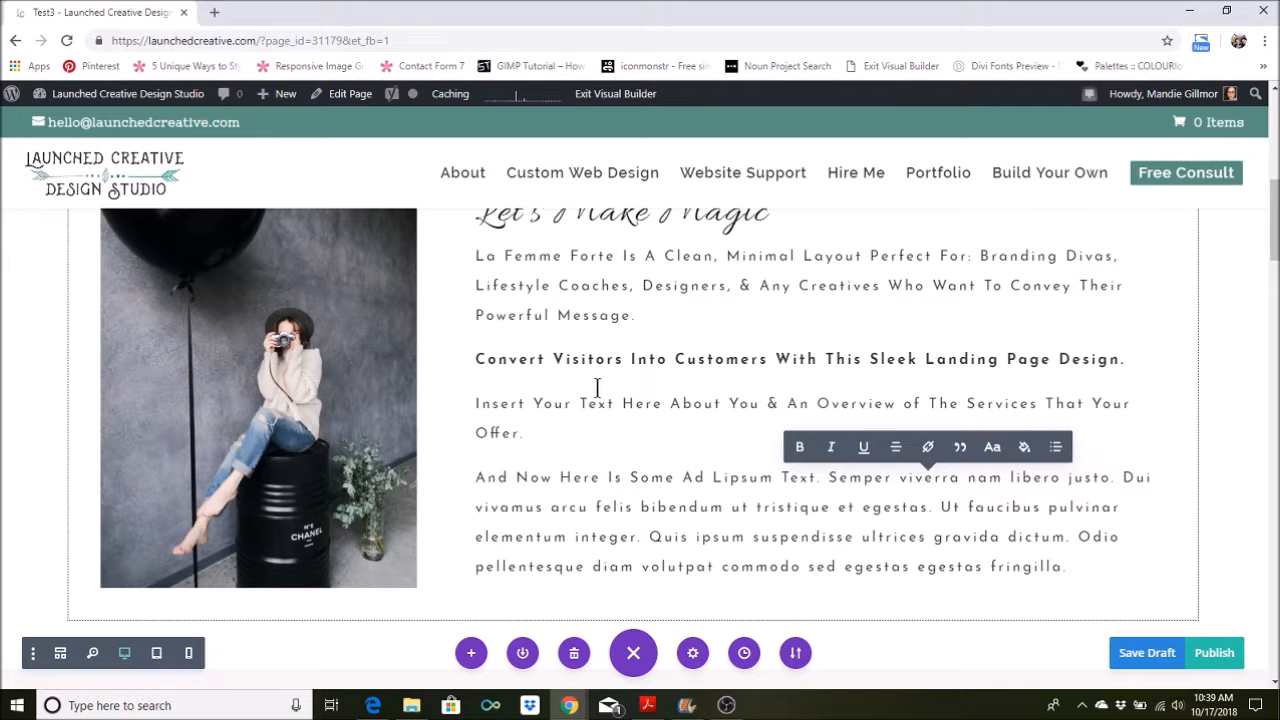
scroll(600, 370, up, 1)
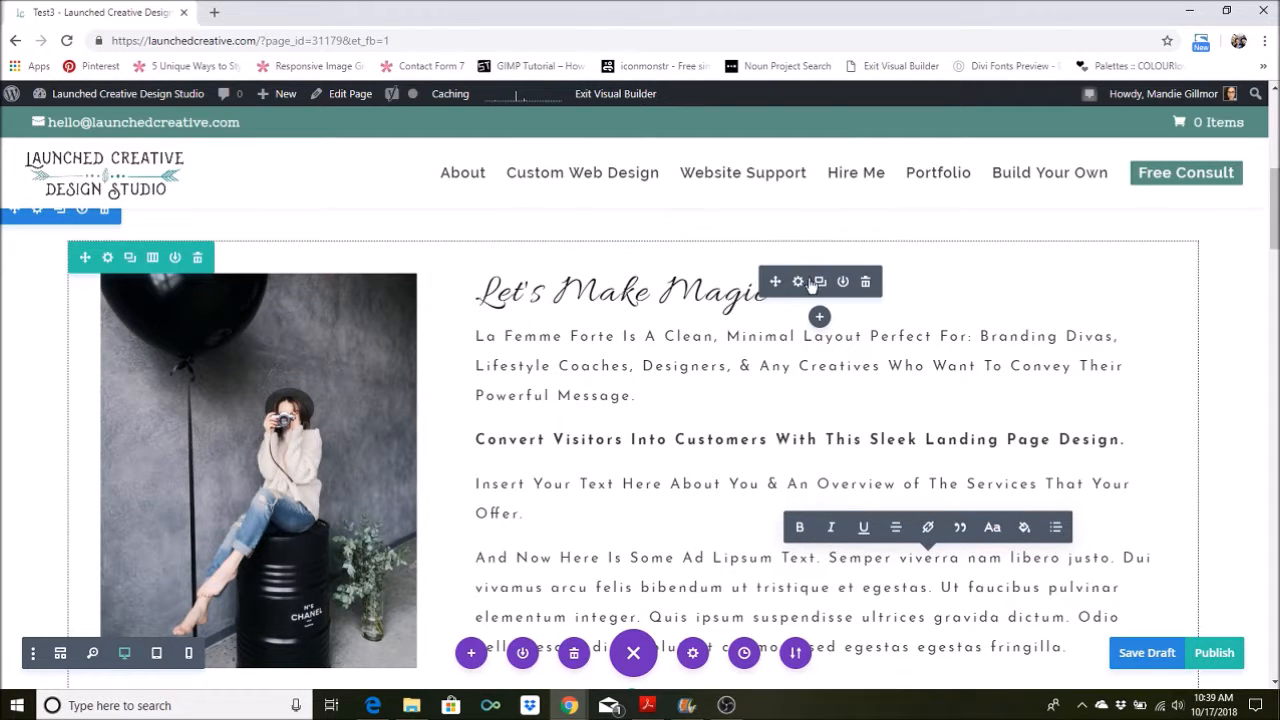
click(798, 281)
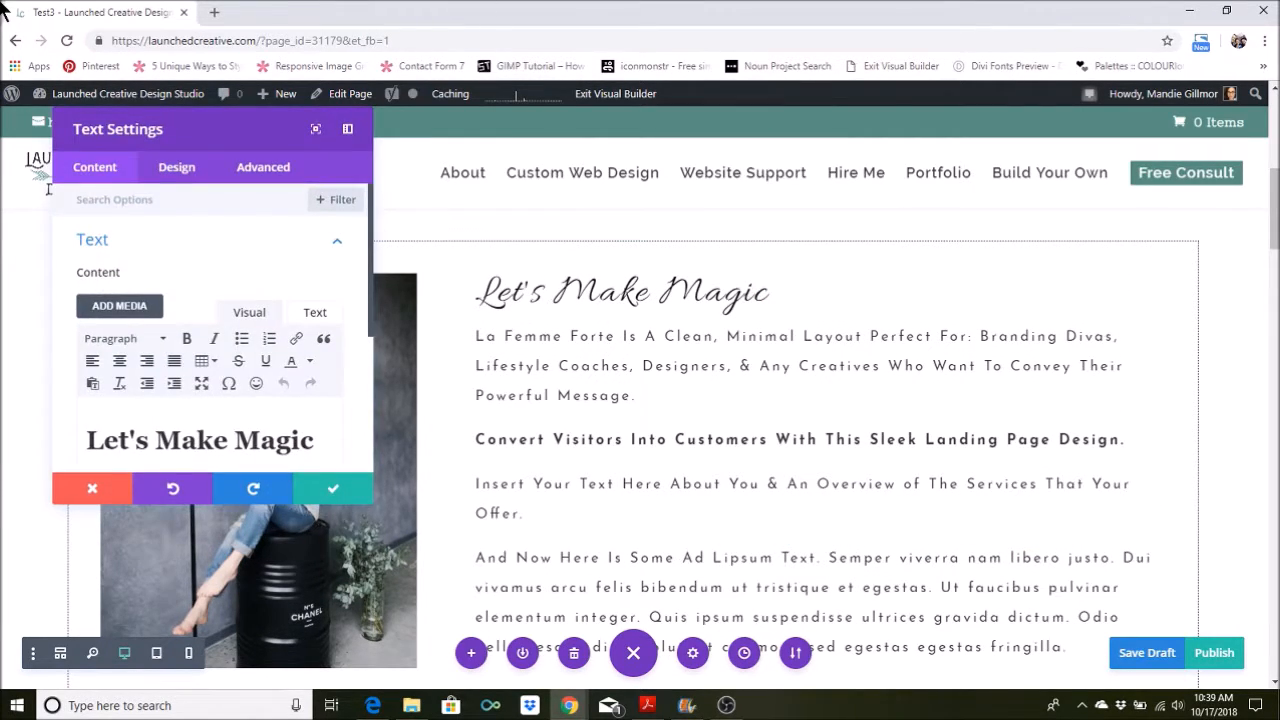
click(158, 448)
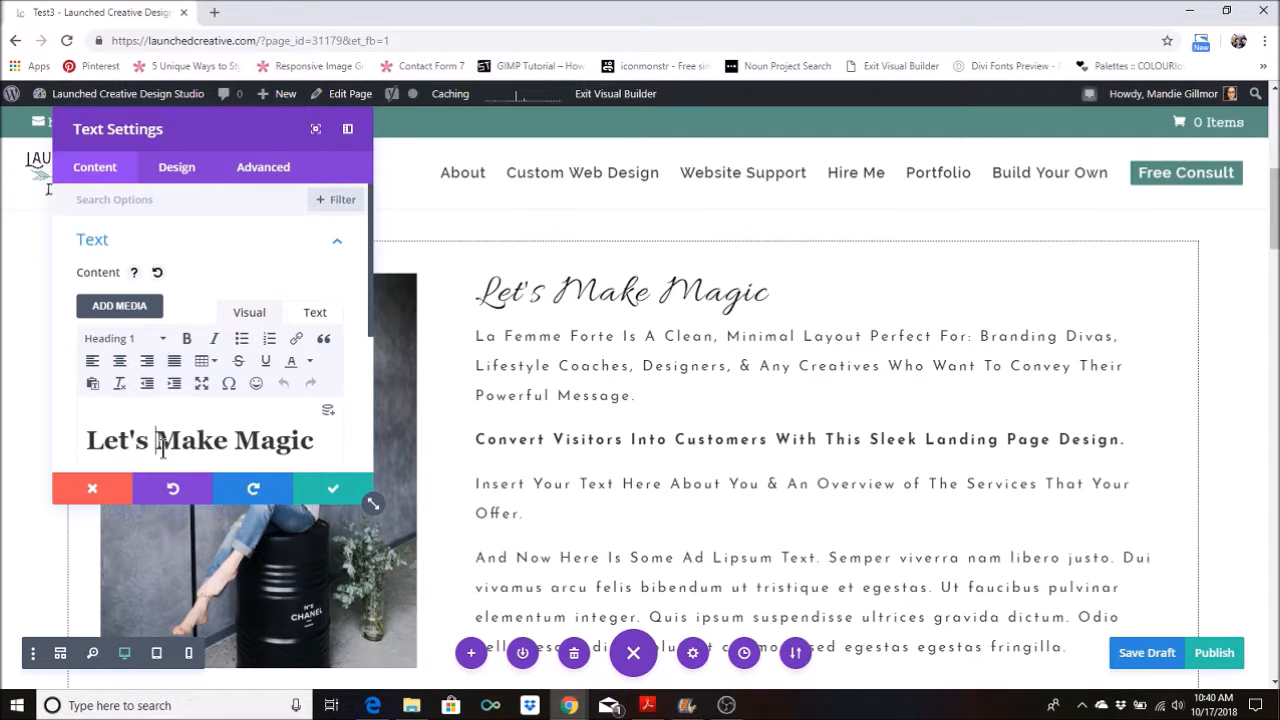
scroll(198, 446, down, 1)
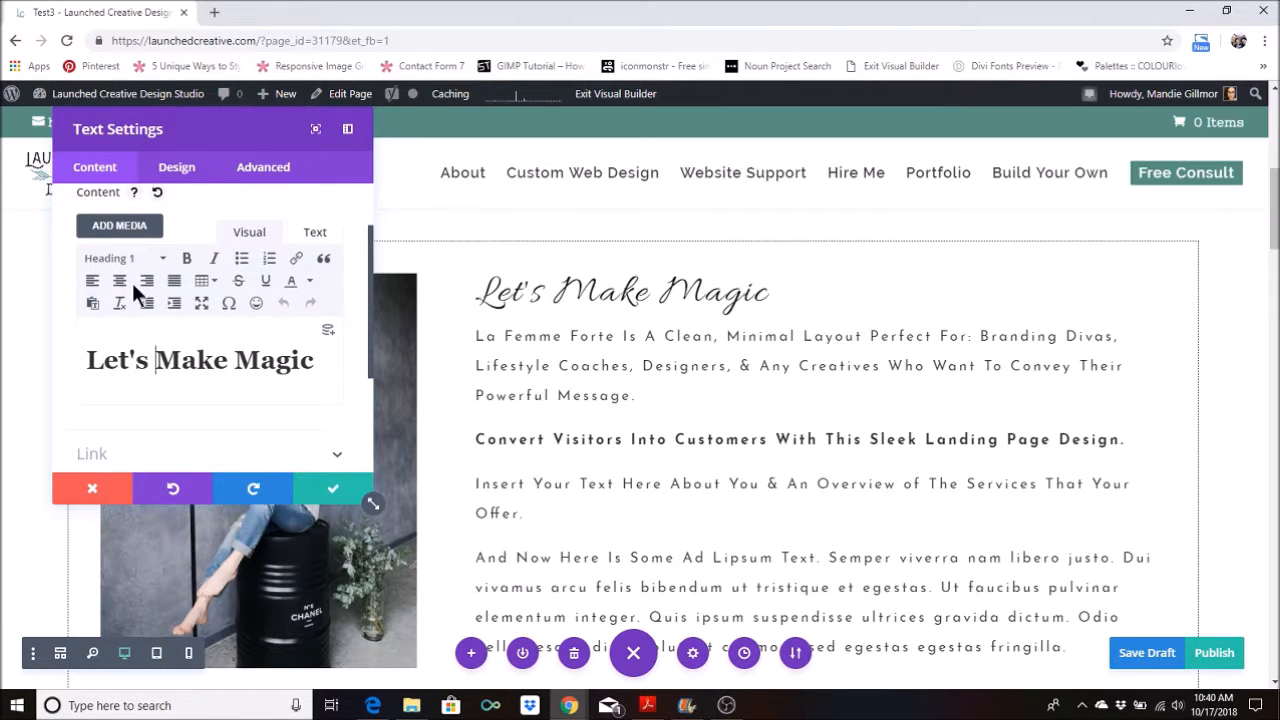
scroll(228, 258, up, 1)
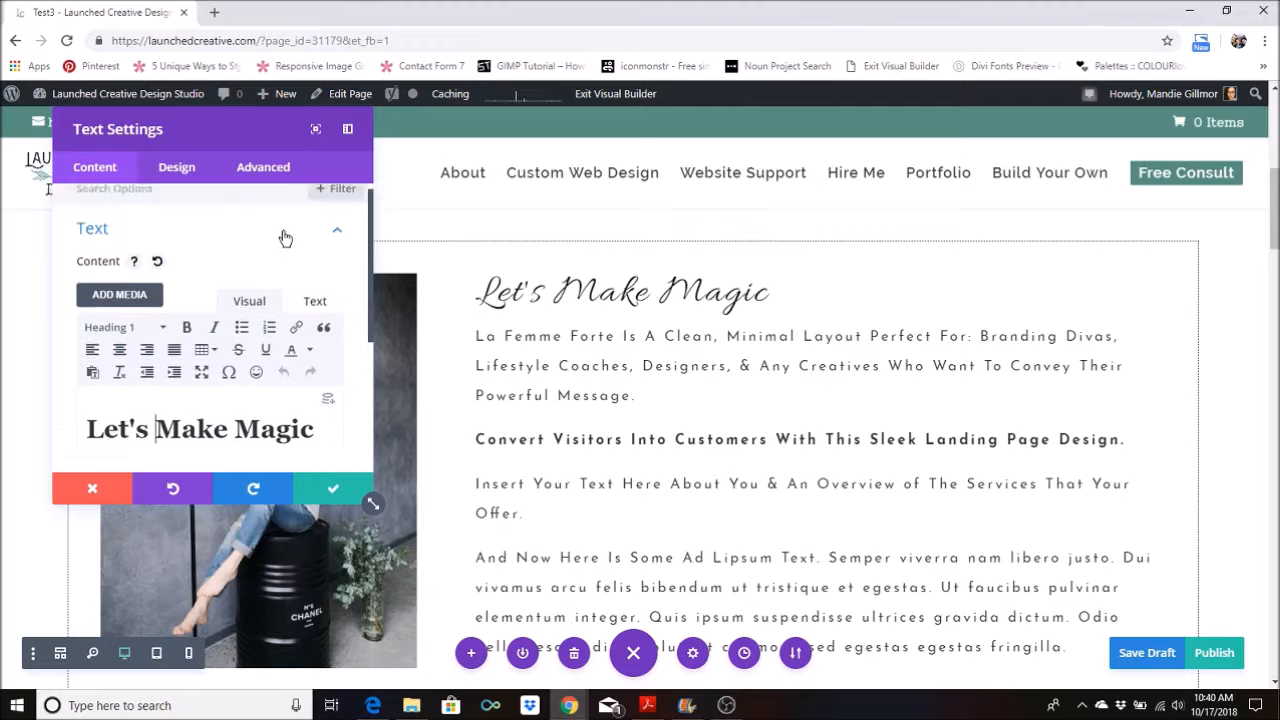
Step: Look through the module's text design options and open its H1 heading text options
click(178, 168)
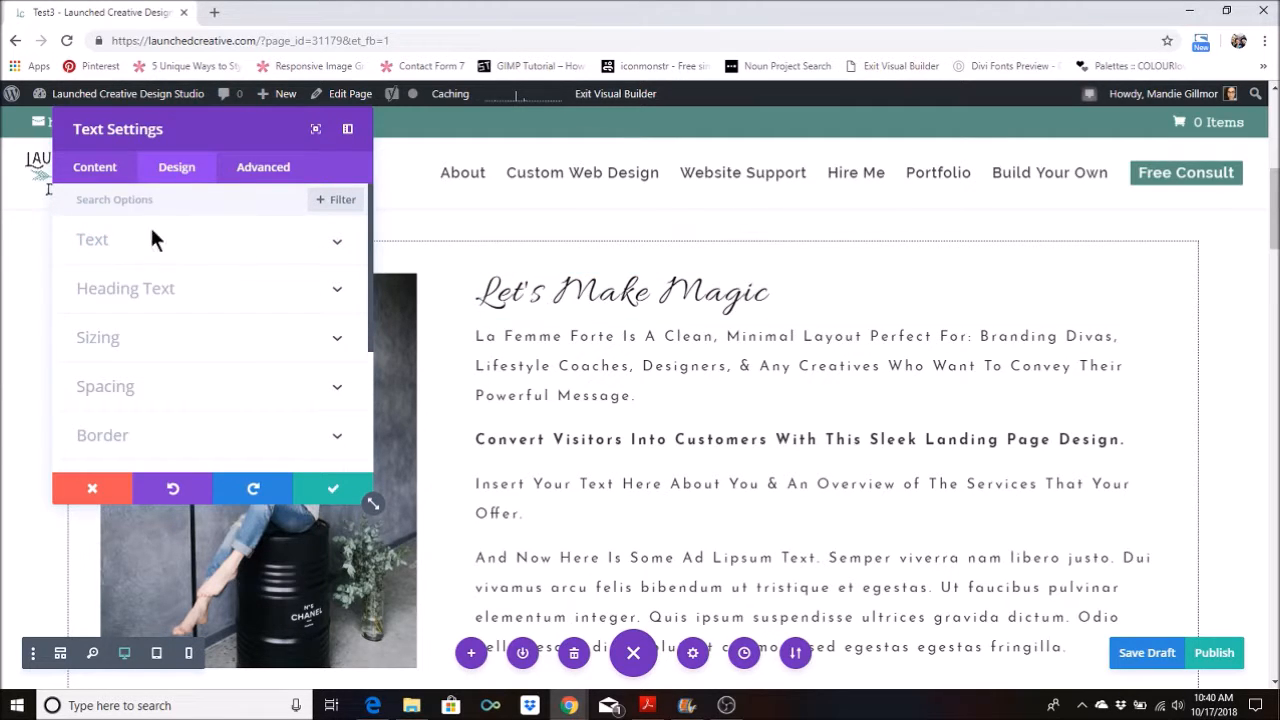
click(95, 246)
scroll(133, 283, down, 6)
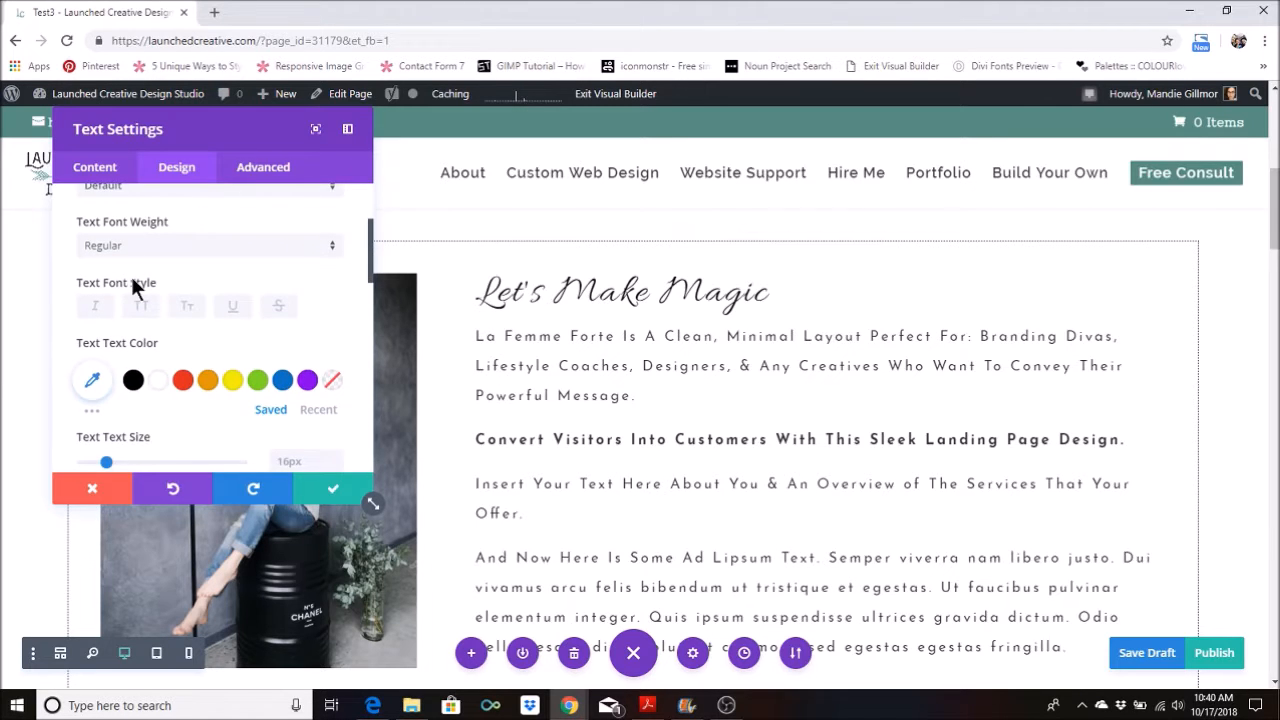
scroll(133, 290, down, 6)
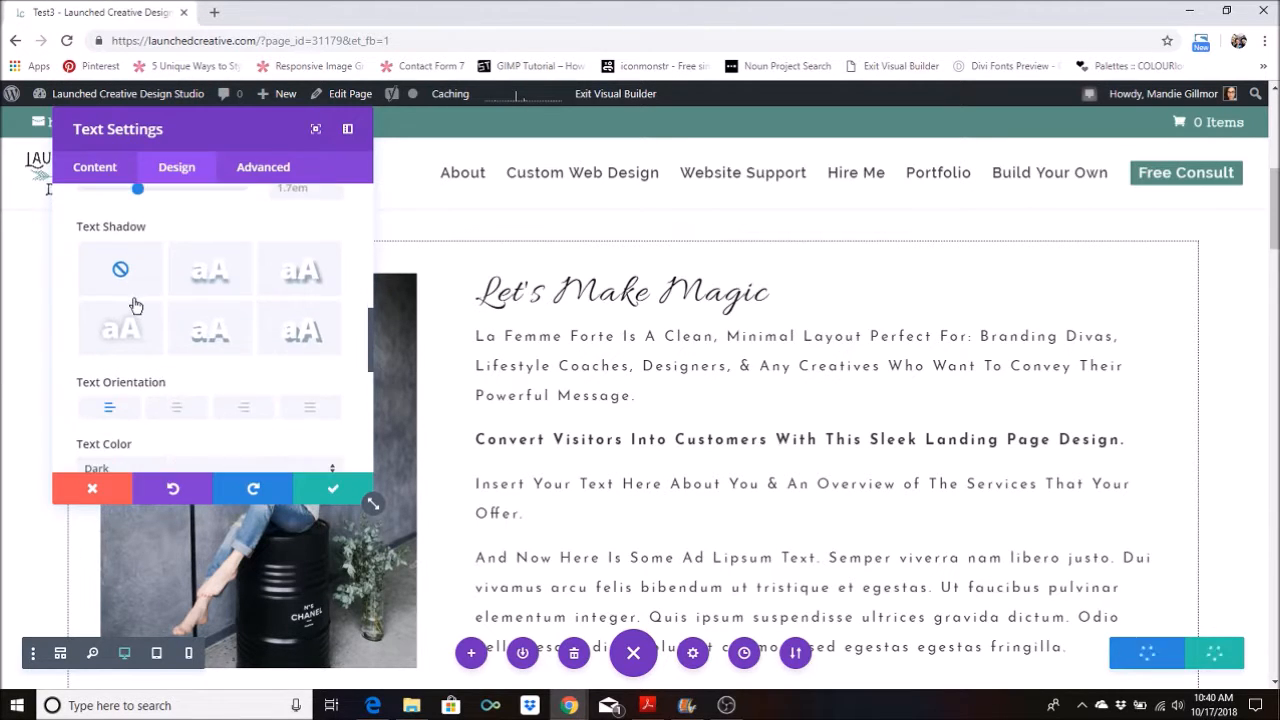
click(153, 290)
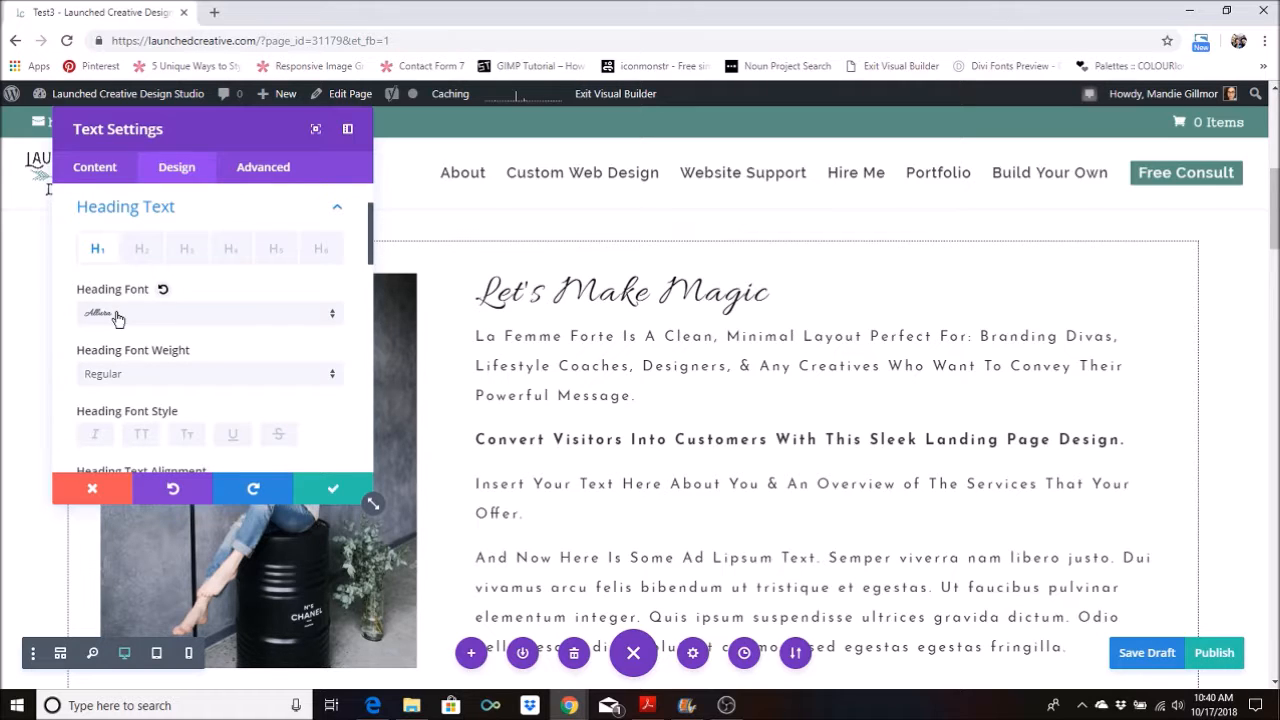
Step: Switch to Adobe Acrobat Reader and check the heading font in the Femme Forte Test Brand Board PDF
mouse_move(658, 708)
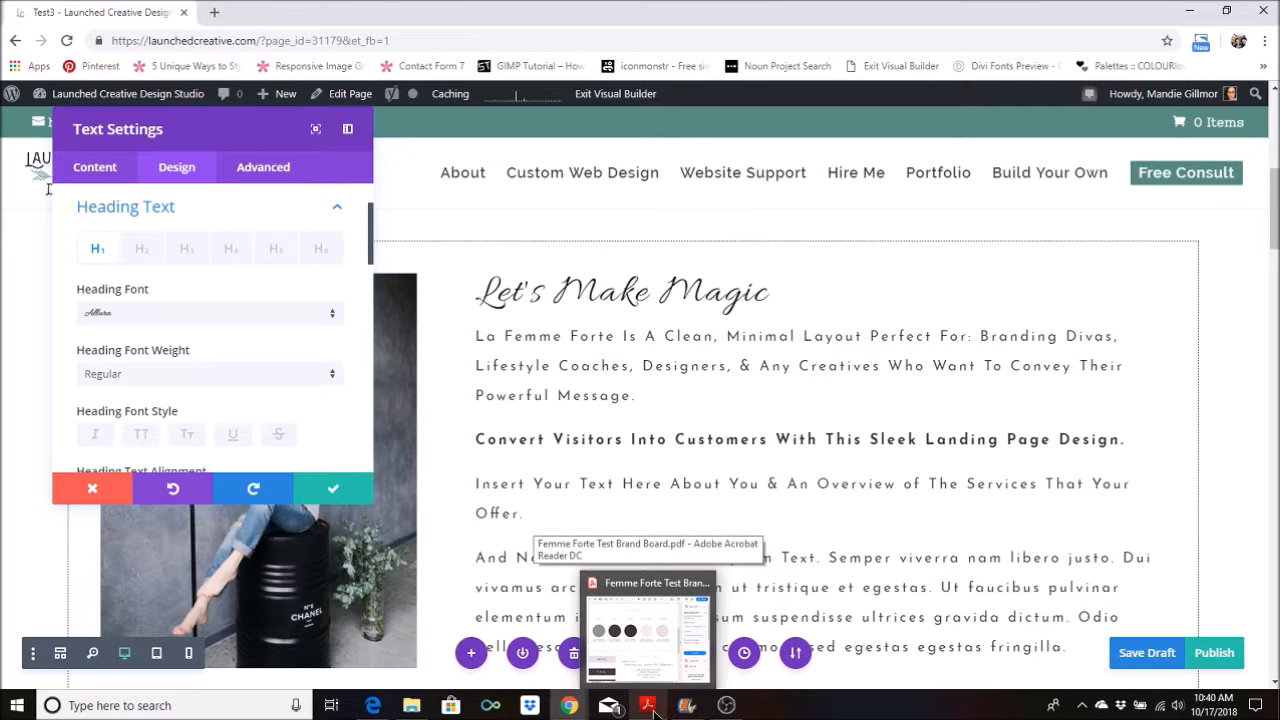
click(653, 711)
scroll(770, 490, down, 1)
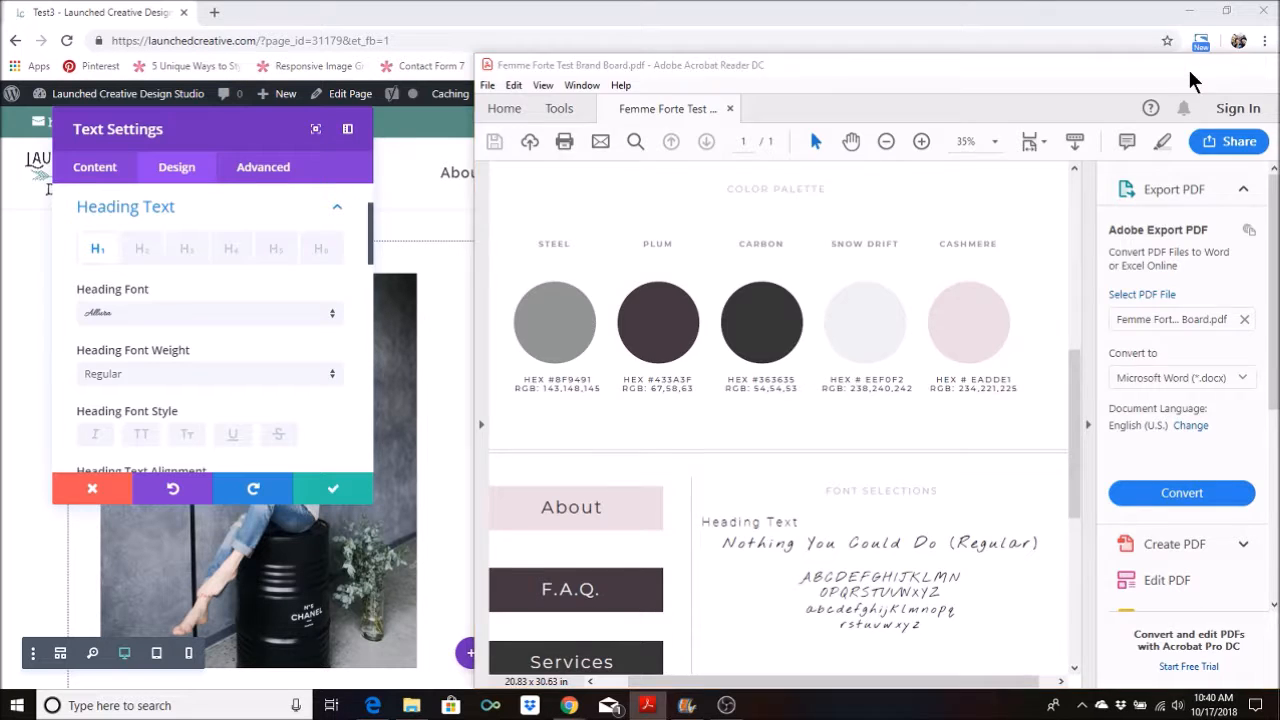
click(1189, 65)
Step: Change the H1 heading font of the text module to Nothing You Could Do
click(170, 313)
click(178, 124)
text(nothi)
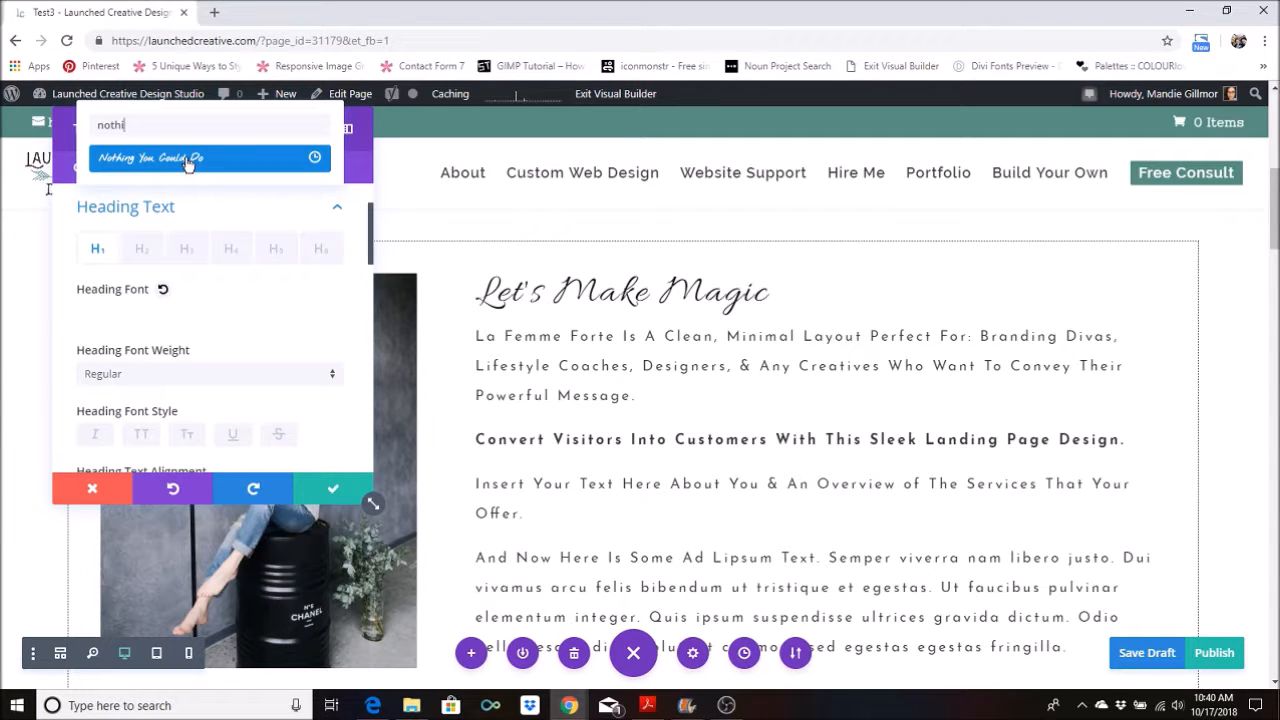
click(189, 164)
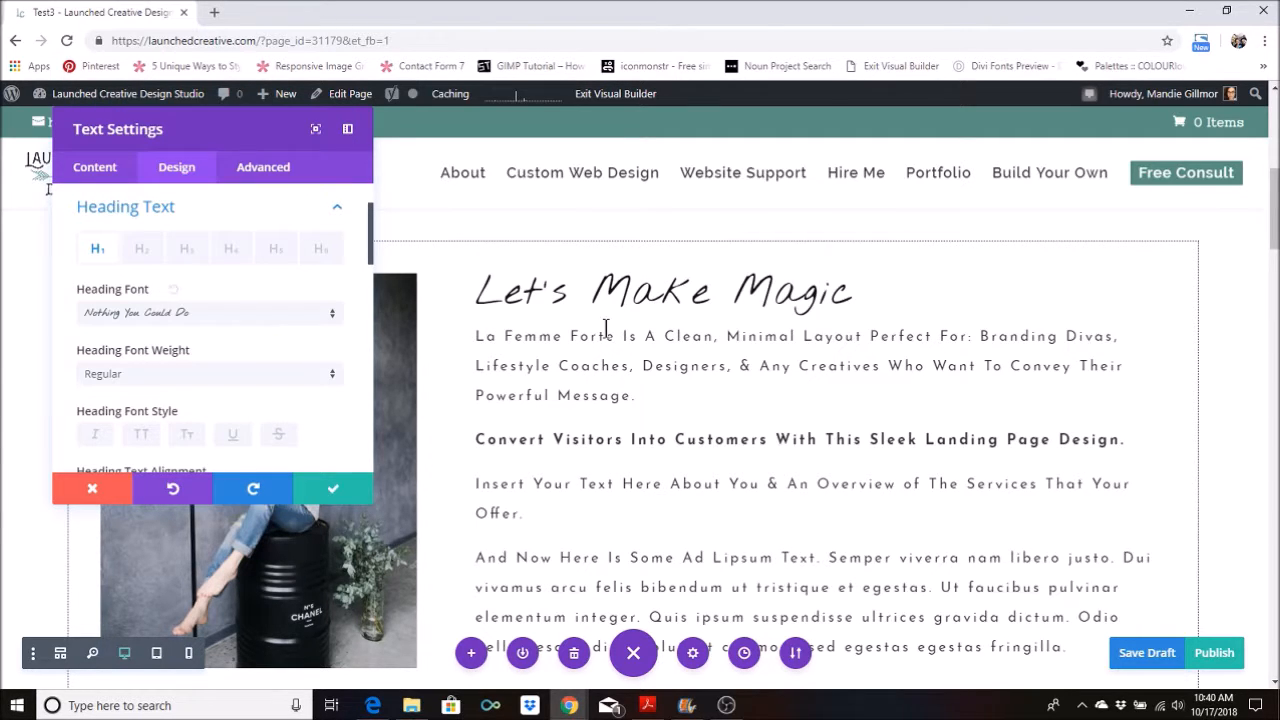
Step: Try the Bold weight on the heading font and return it to Regular
scroll(310, 354, down, 1)
click(222, 298)
click(191, 340)
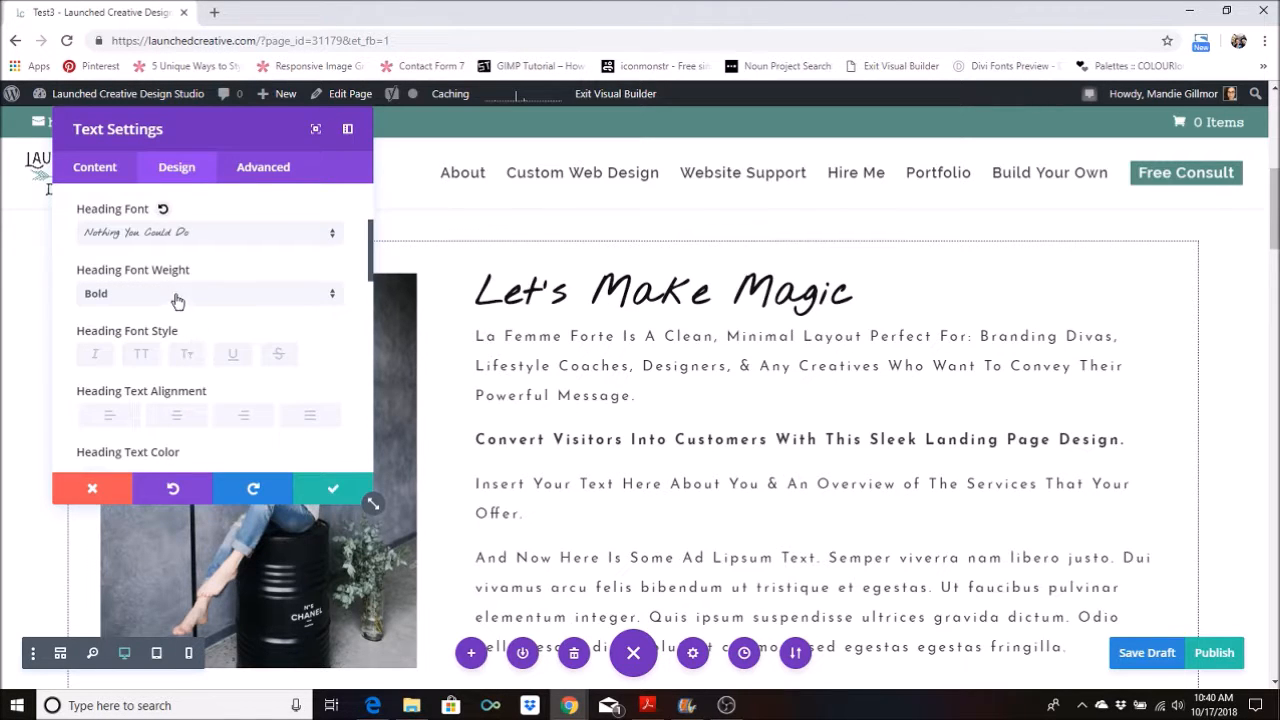
click(177, 296)
click(160, 307)
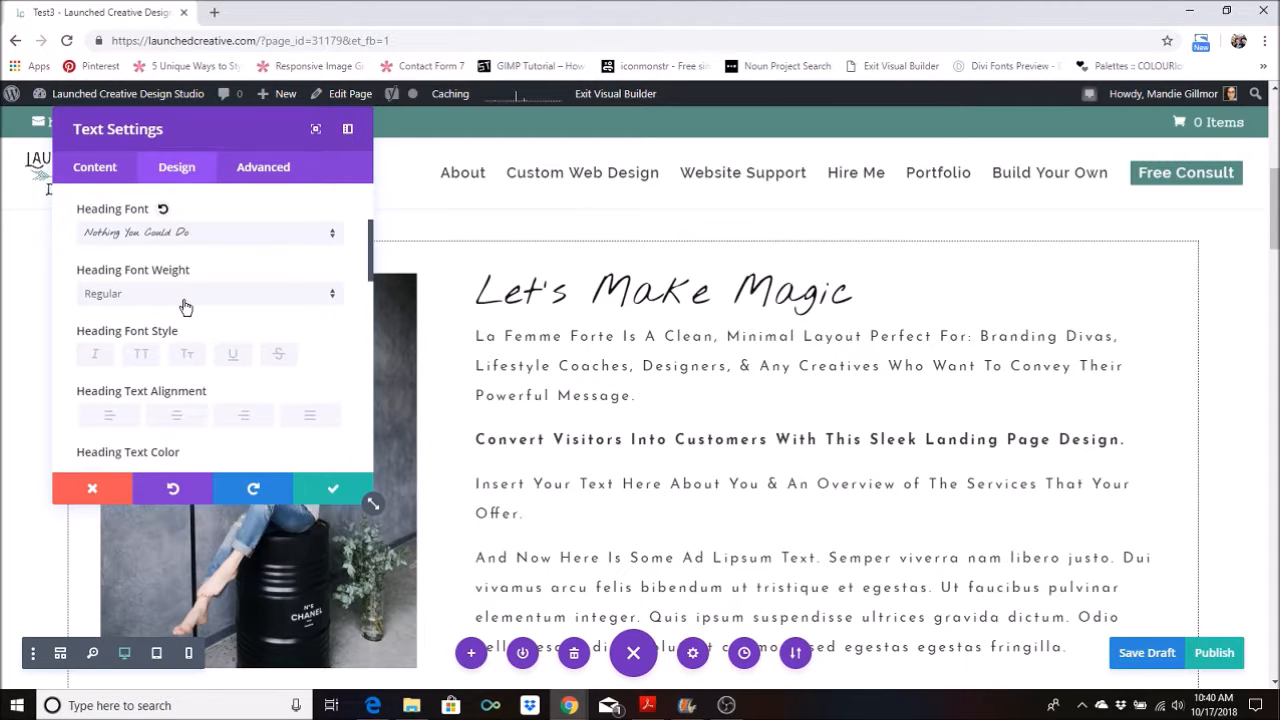
click(185, 306)
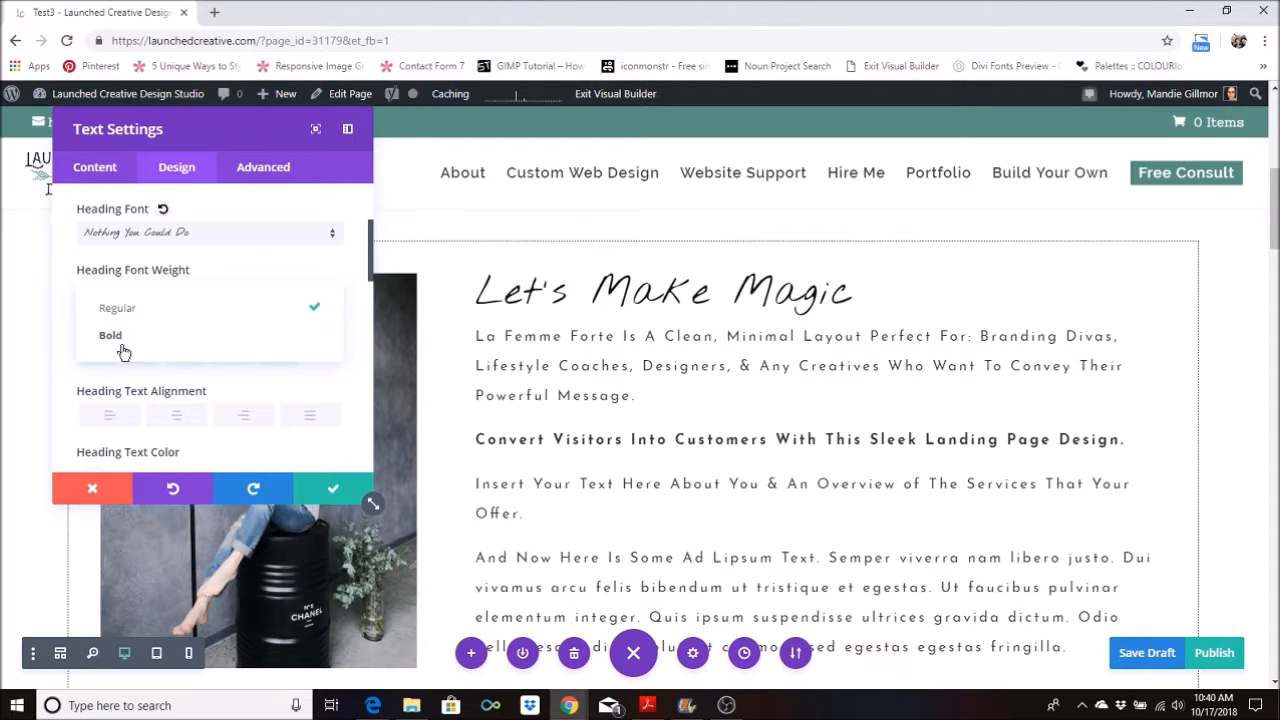
click(179, 317)
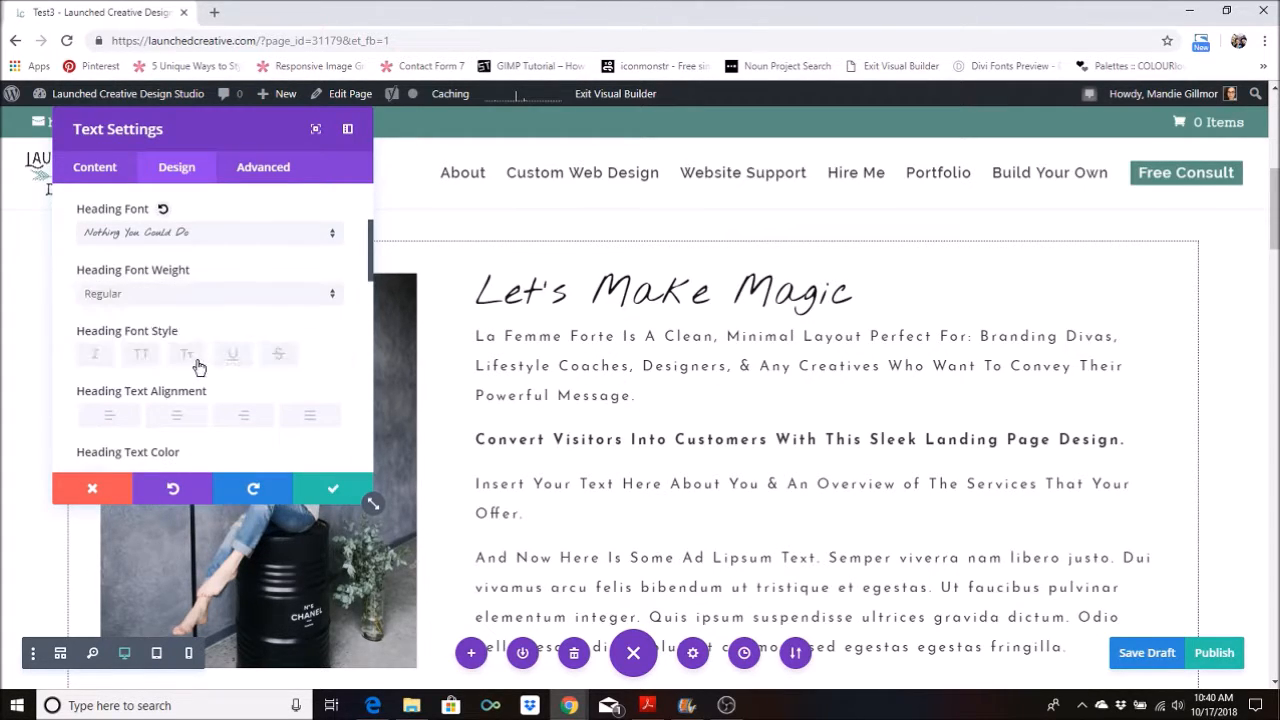
Step: Consult the brand board PDF for the Carbon hex code and set the heading text color to #363635
scroll(200, 363, down, 3)
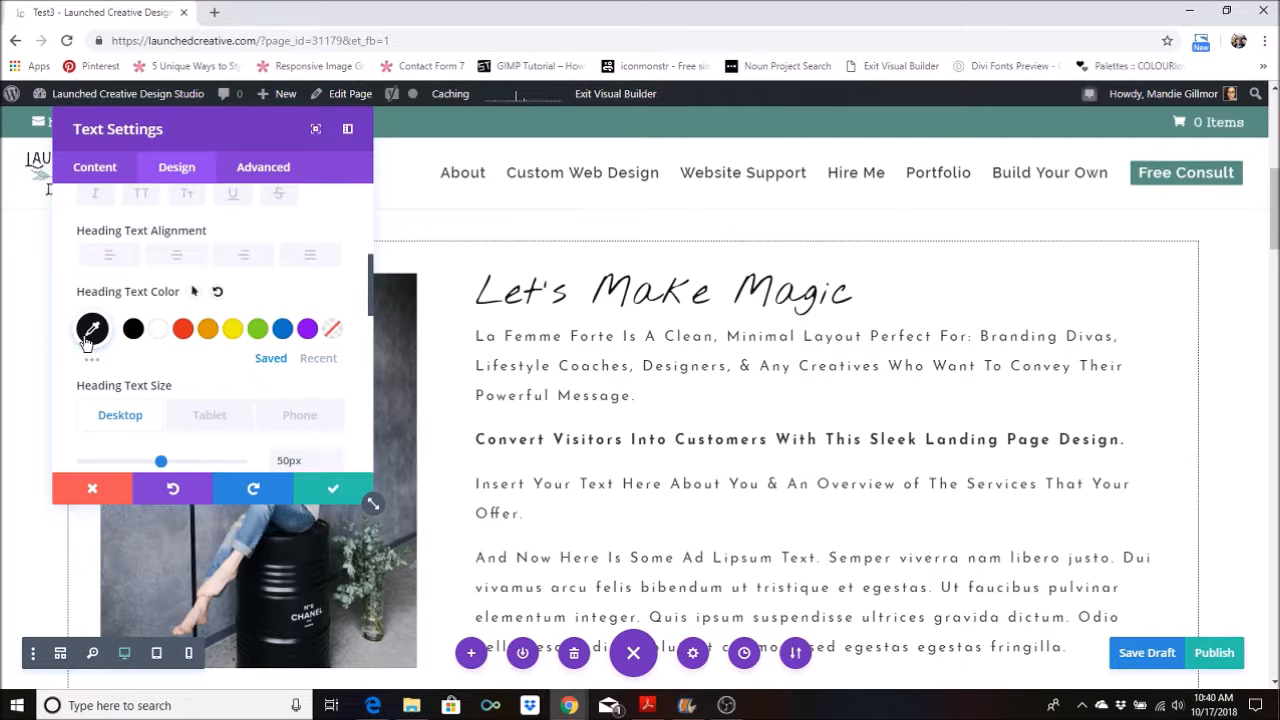
click(92, 329)
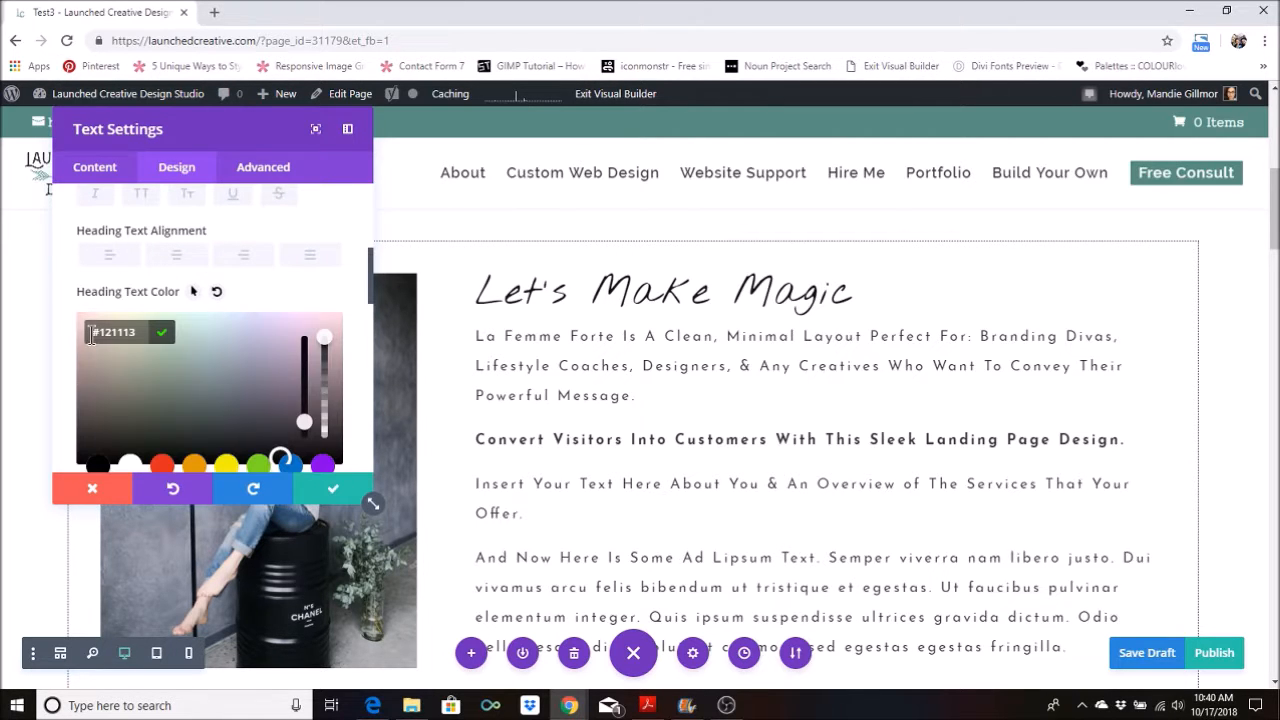
click(649, 706)
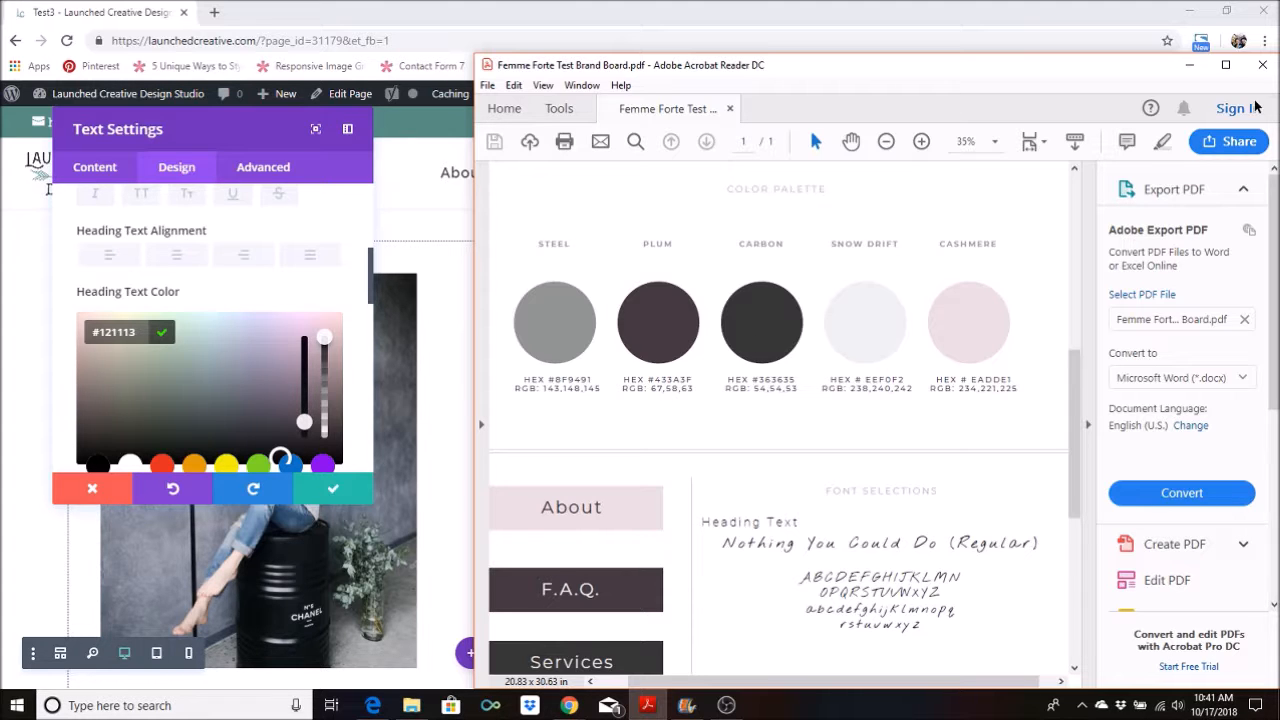
click(1190, 66)
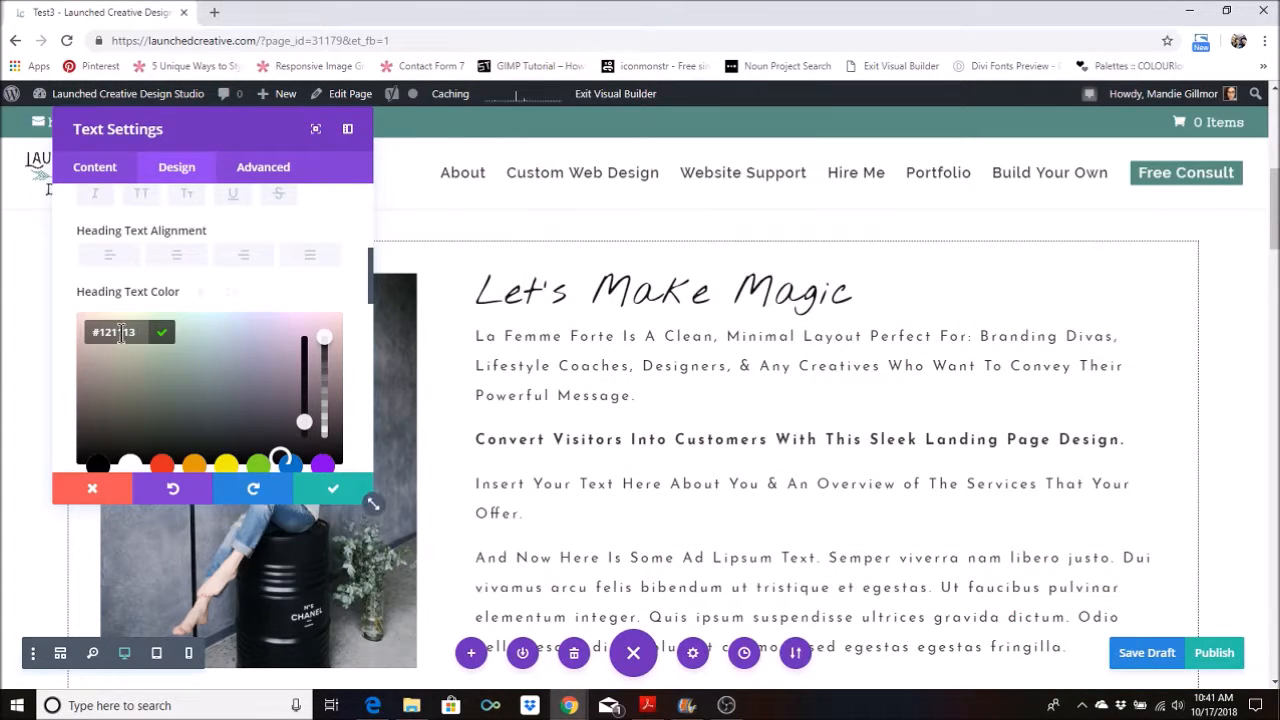
text(#363635)
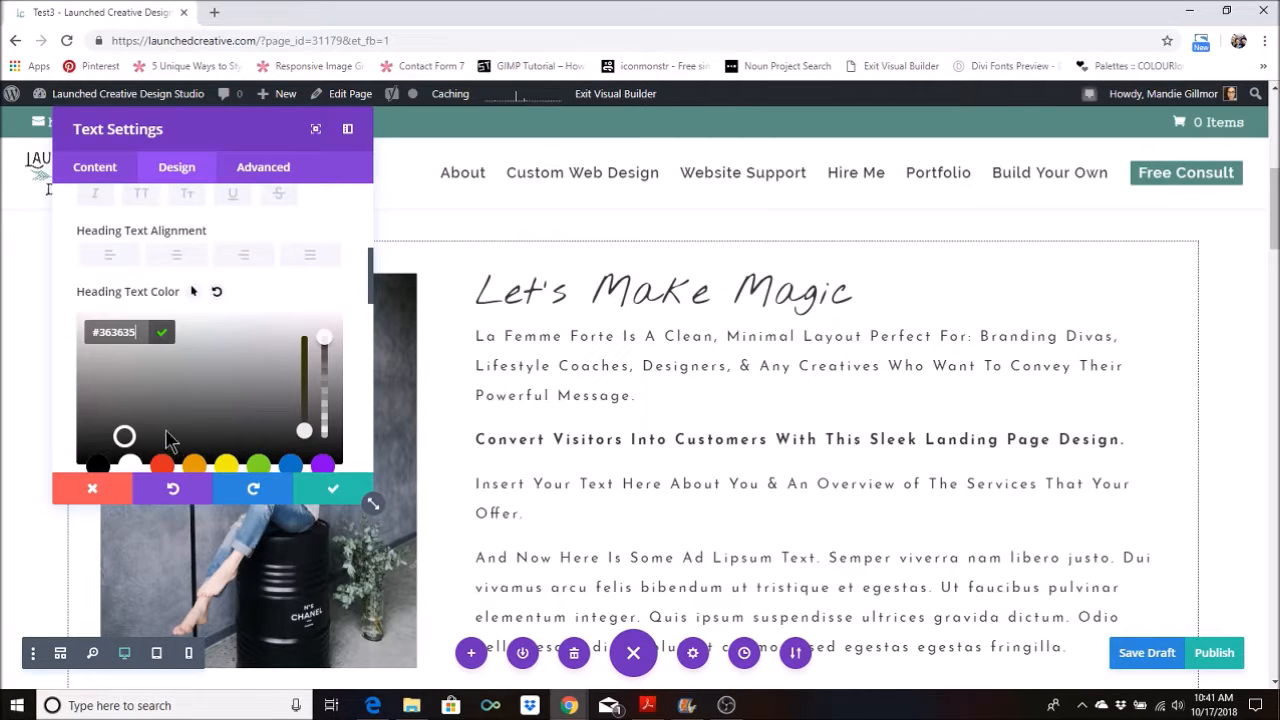
Step: Try the red and blue swatches on the heading text and restore its color to #363635
click(162, 464)
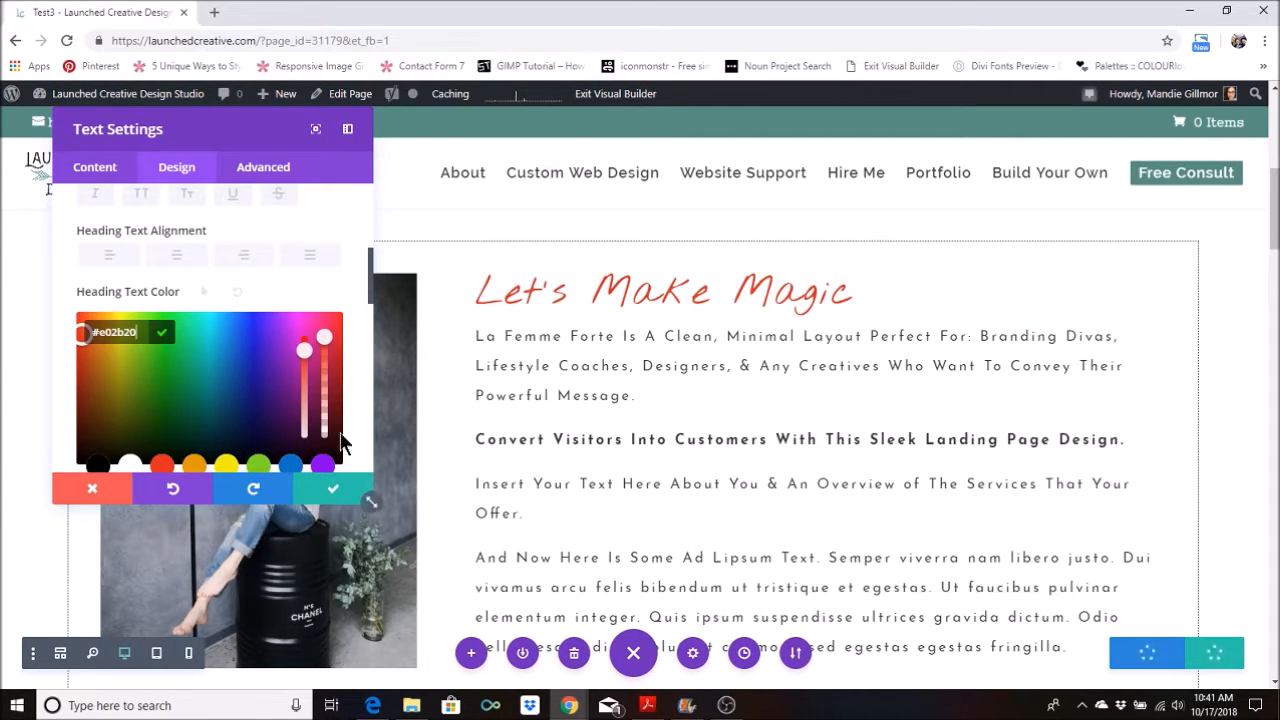
click(291, 464)
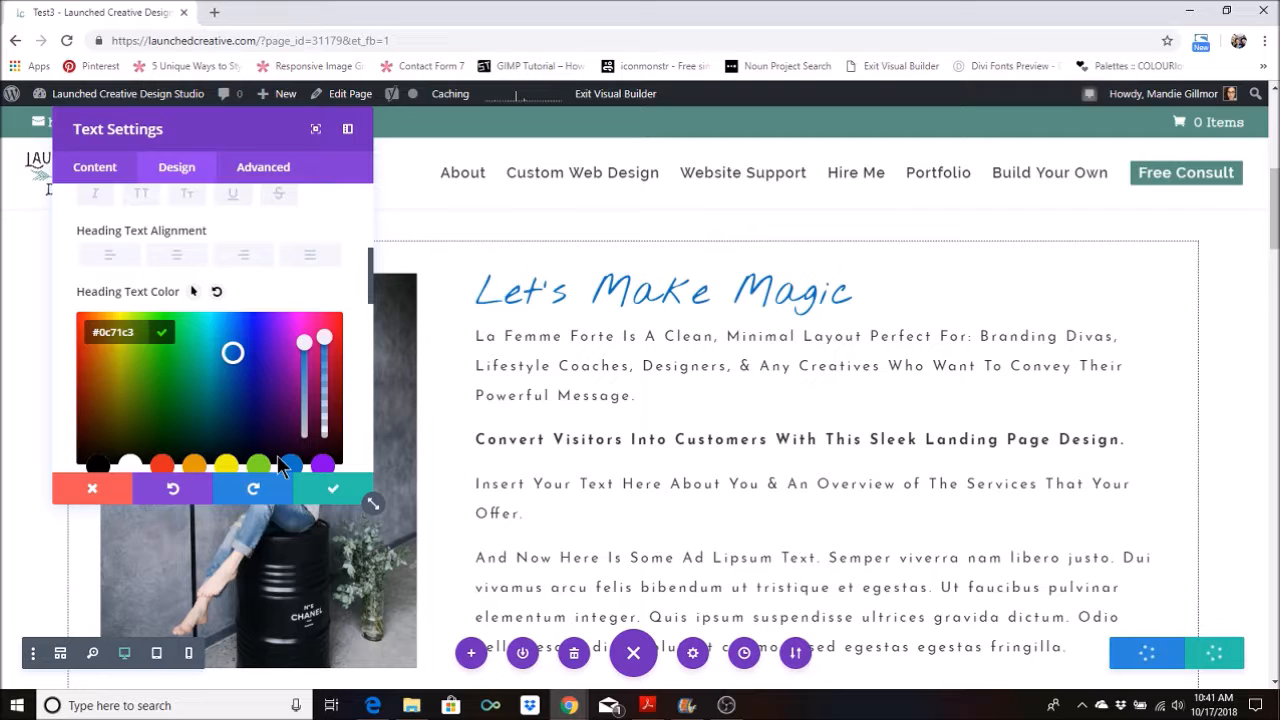
double_click(123, 322)
text(363)
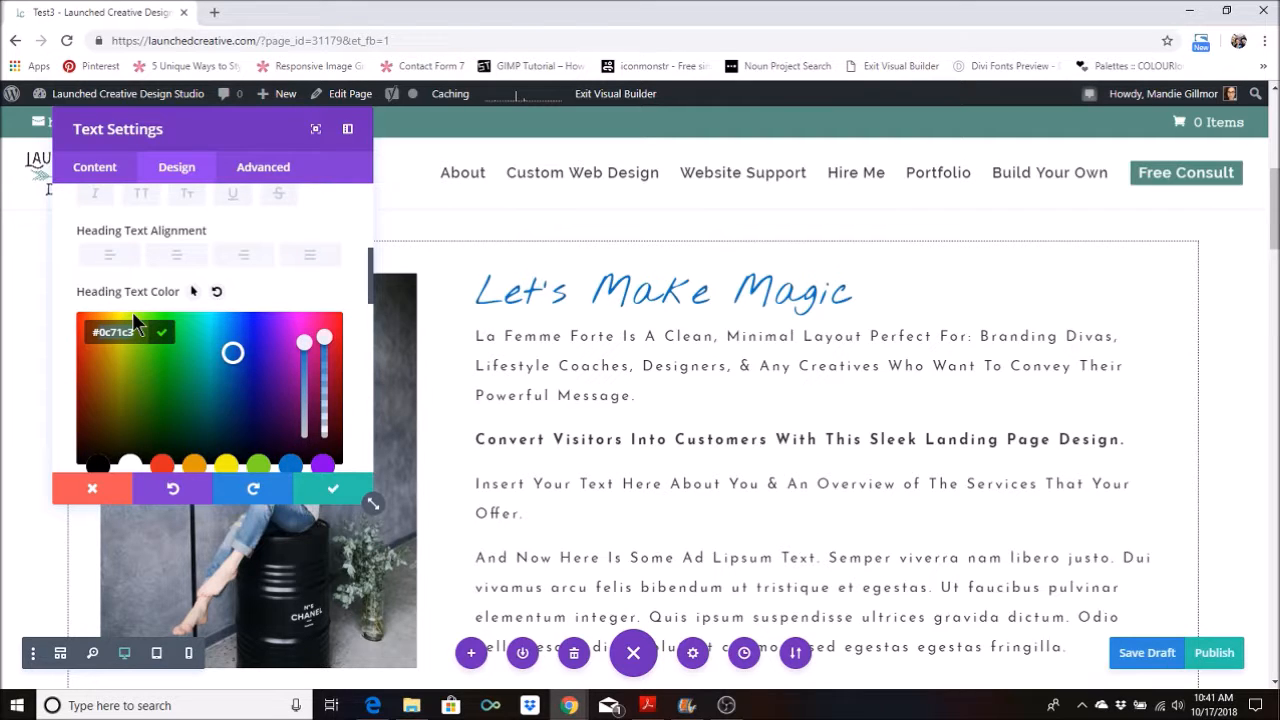
text(635)
Step: Set the heading's desktop text size to 45px and its desktop letter spacing to 1px
scroll(145, 300, down, 2)
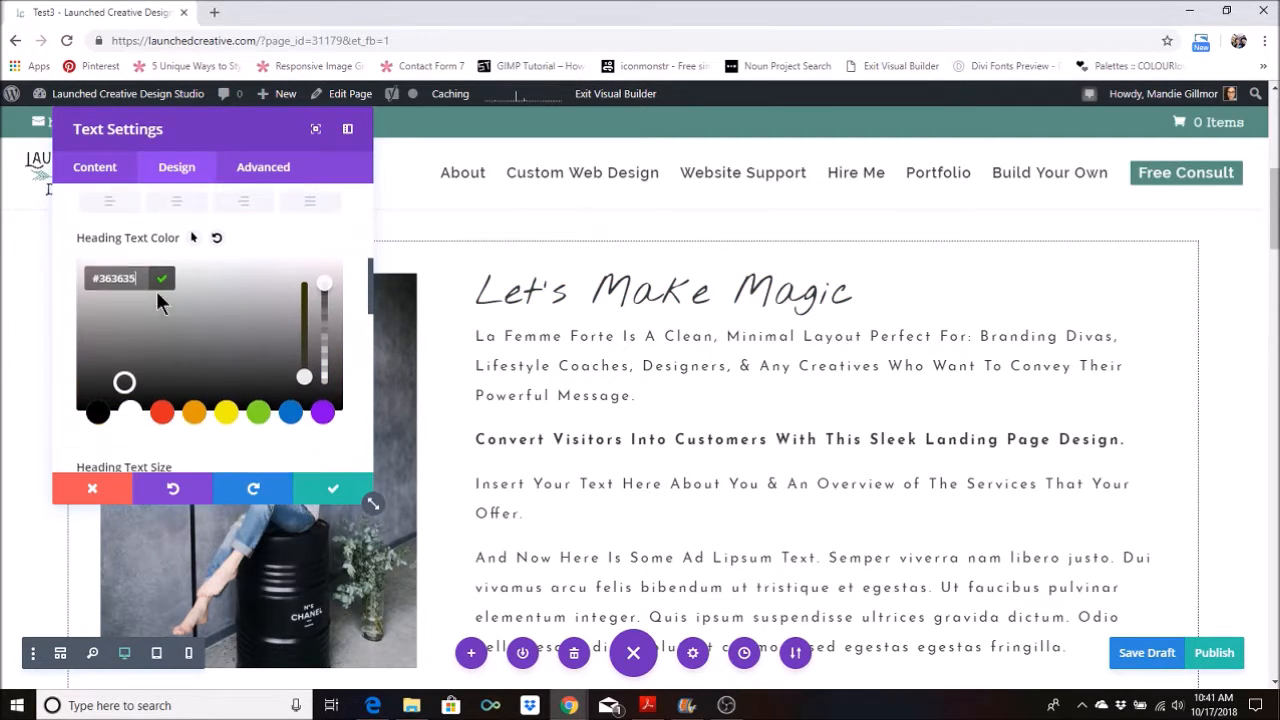
scroll(156, 291, down, 3)
scroll(163, 298, up, 5)
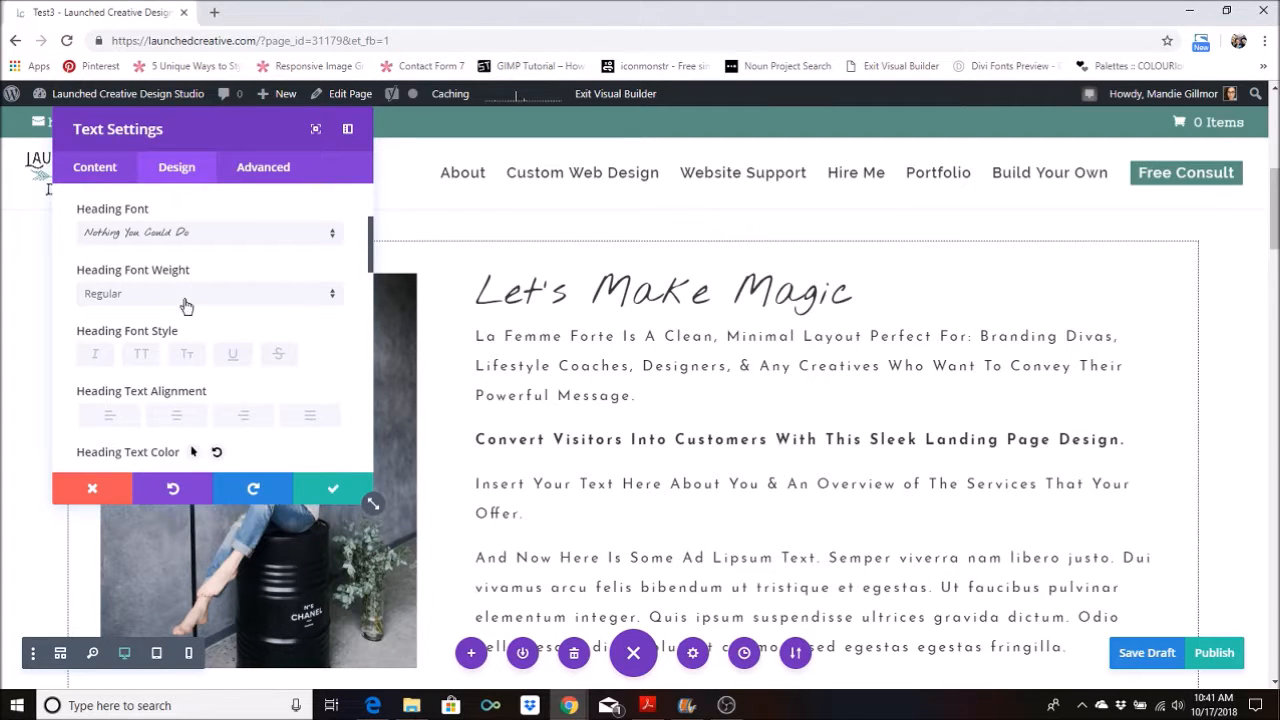
scroll(277, 358, down, 3)
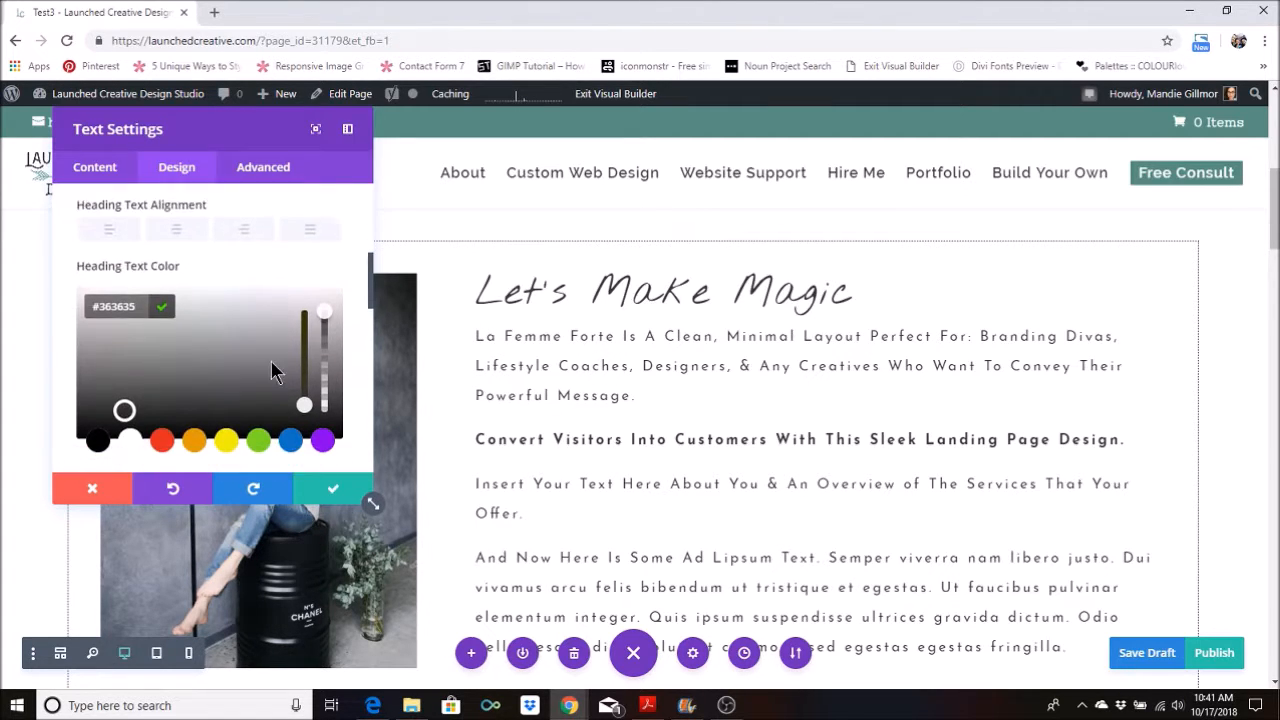
scroll(260, 380, down, 3)
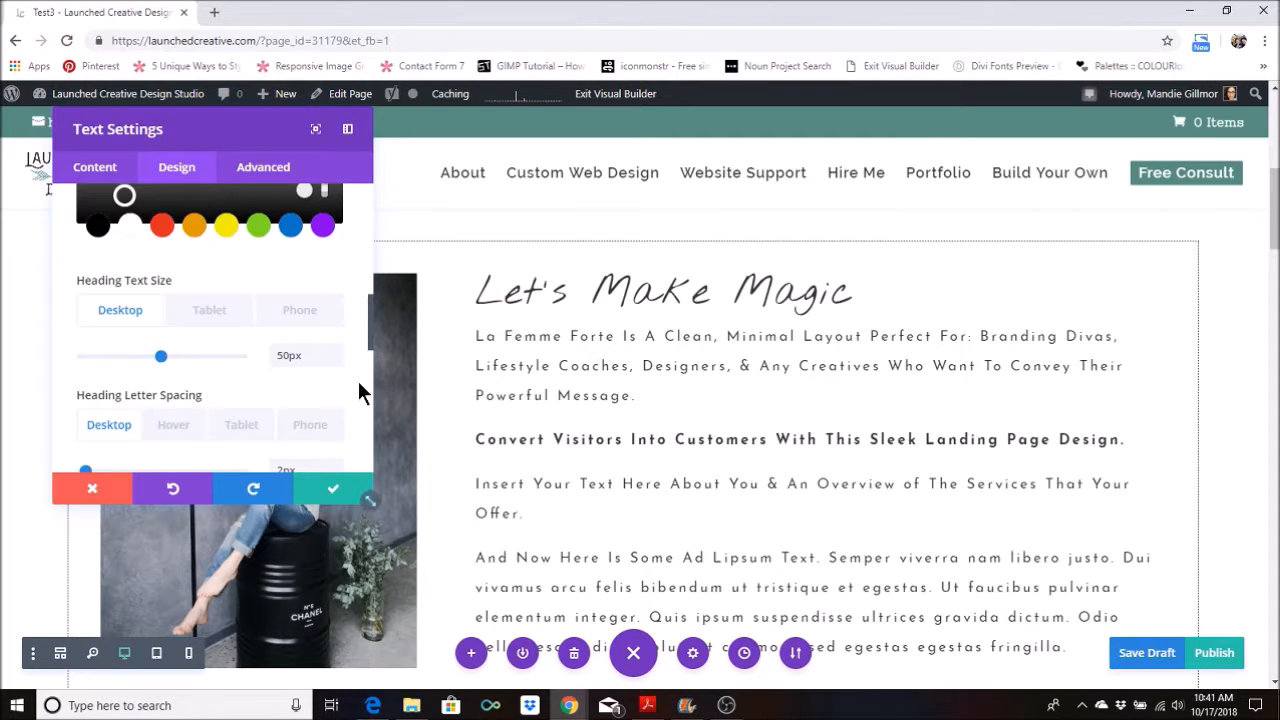
scroll(337, 362, down, 2)
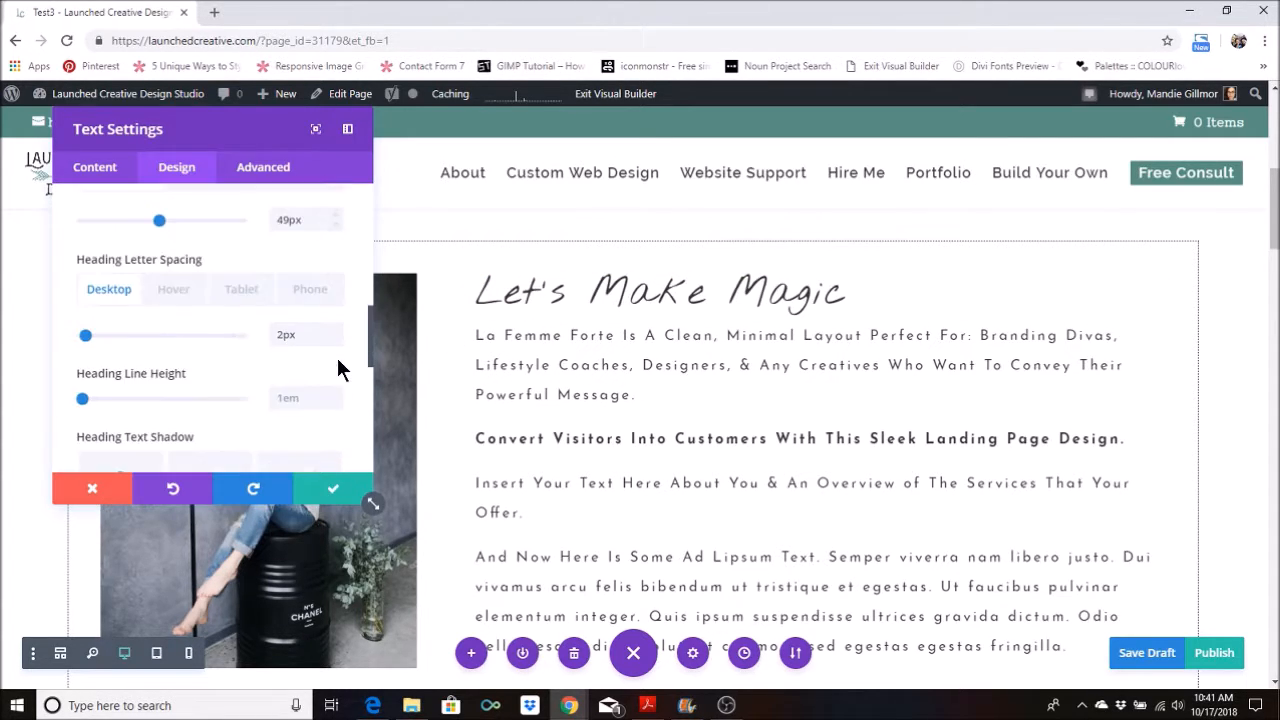
scroll(330, 345, up, 2)
click(334, 303)
click(334, 303)
click(334, 303)
click(334, 303)
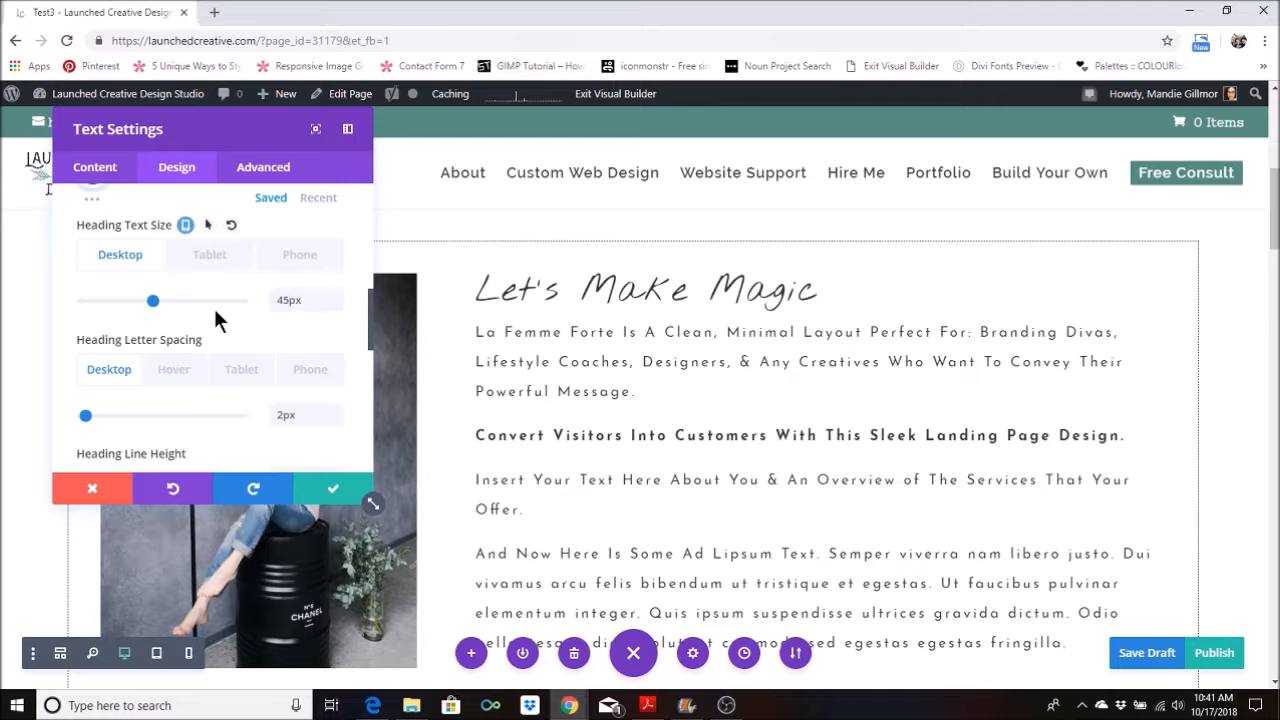
scroll(213, 320, down, 1)
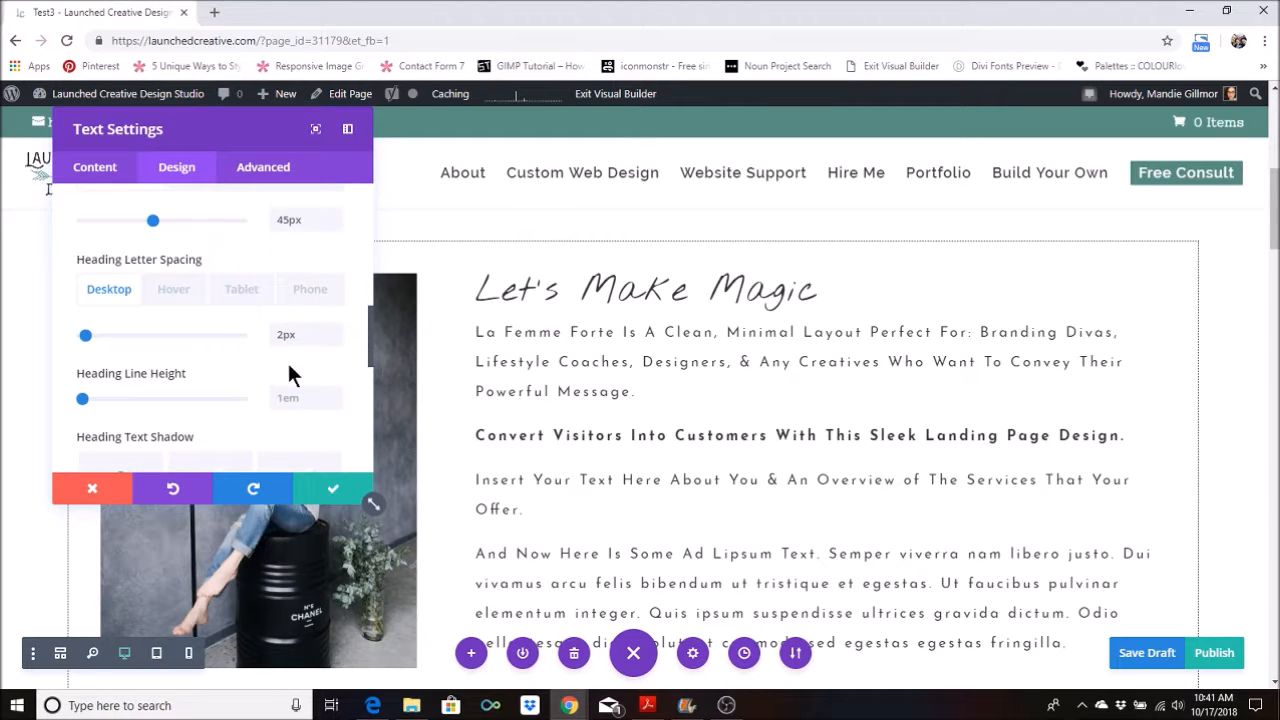
click(336, 339)
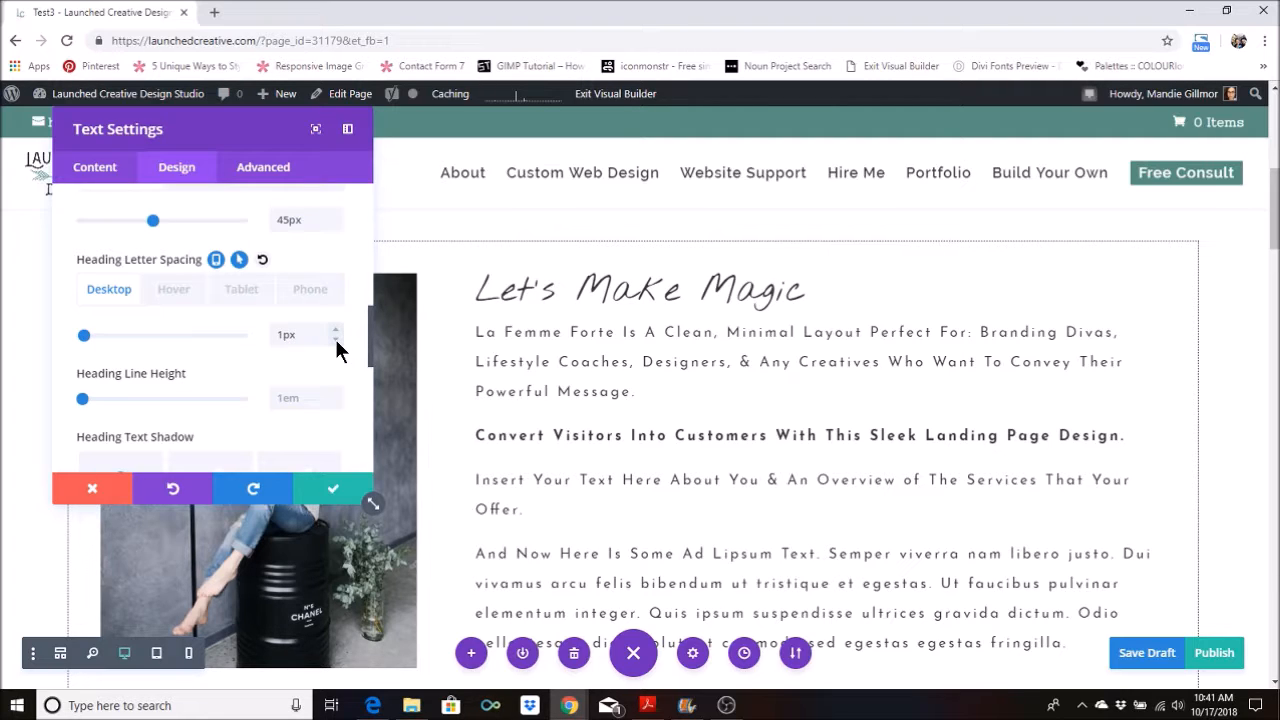
Step: Apply the first-row offset drop-shadow preset to the "Let's Make Magic" heading
scroll(336, 345, down, 1)
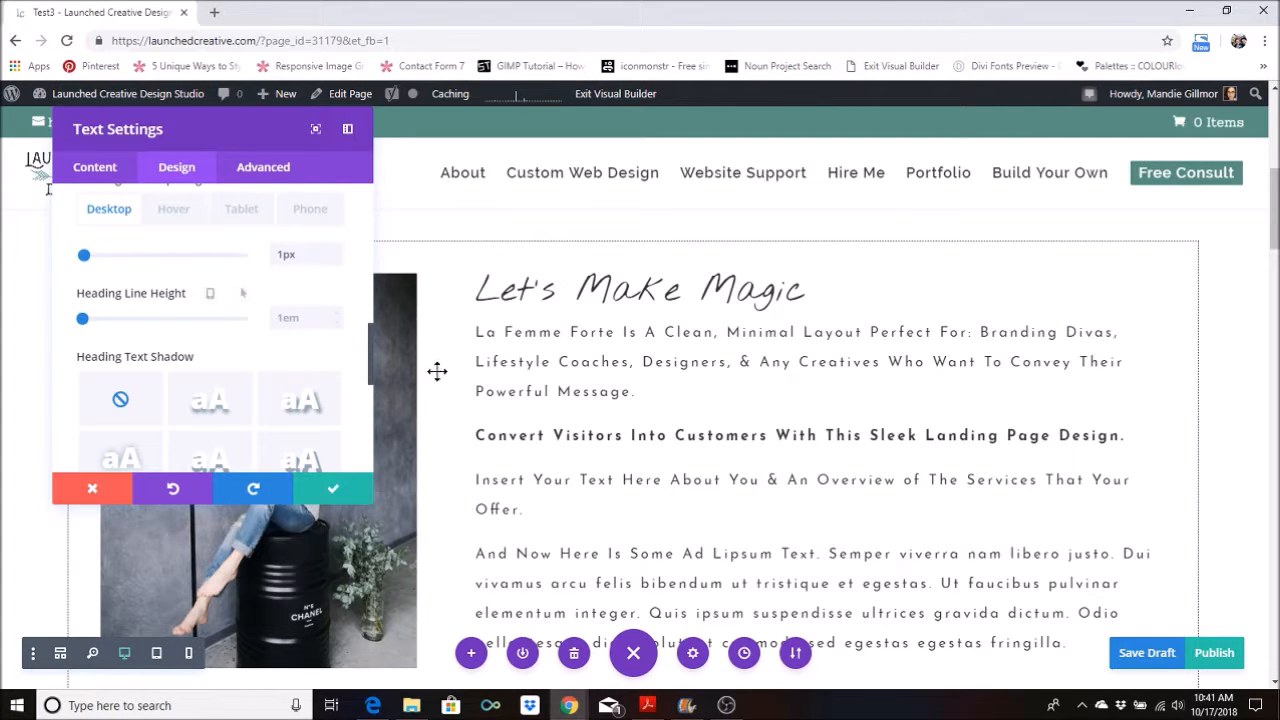
scroll(310, 362, down, 1)
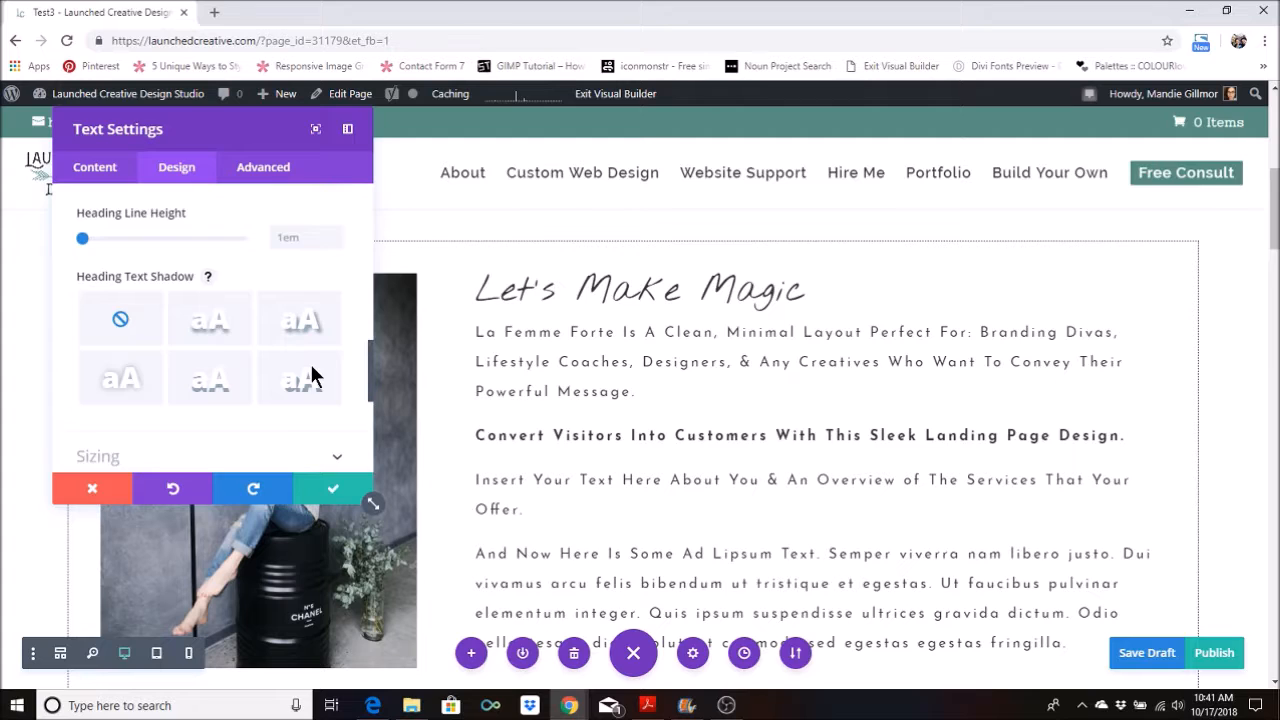
scroll(310, 365, down, 1)
scroll(310, 370, up, 1)
click(278, 339)
scroll(277, 337, down, 2)
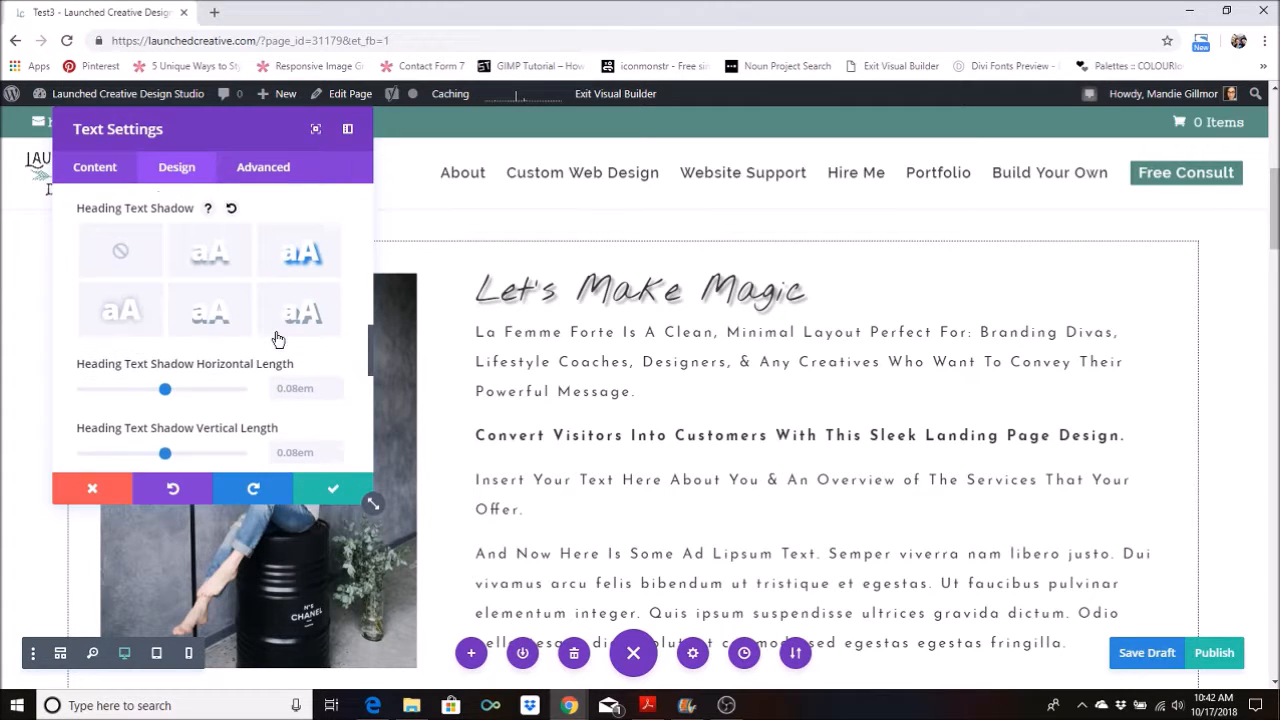
Step: Try a 0.49em horizontal and a -0.07em vertical length on the heading's text shadow, resetting each to its default
drag(167, 376, 107, 382)
drag(102, 380, 181, 378)
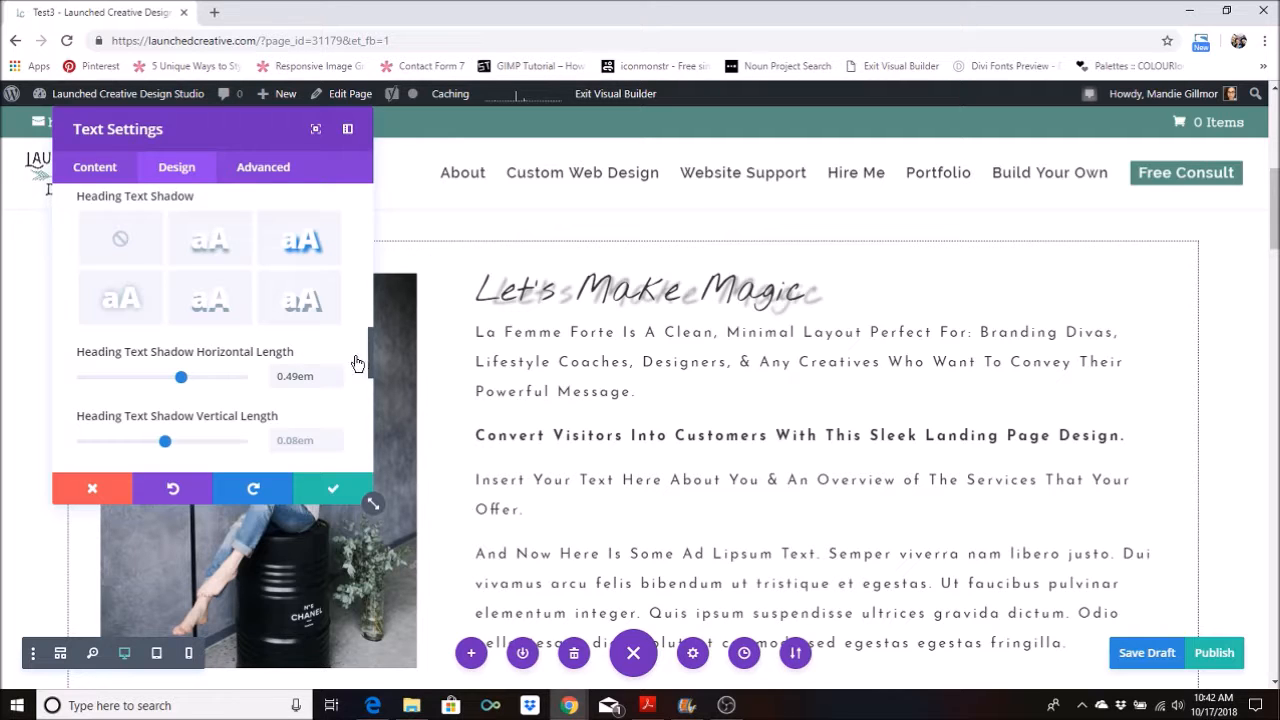
click(355, 355)
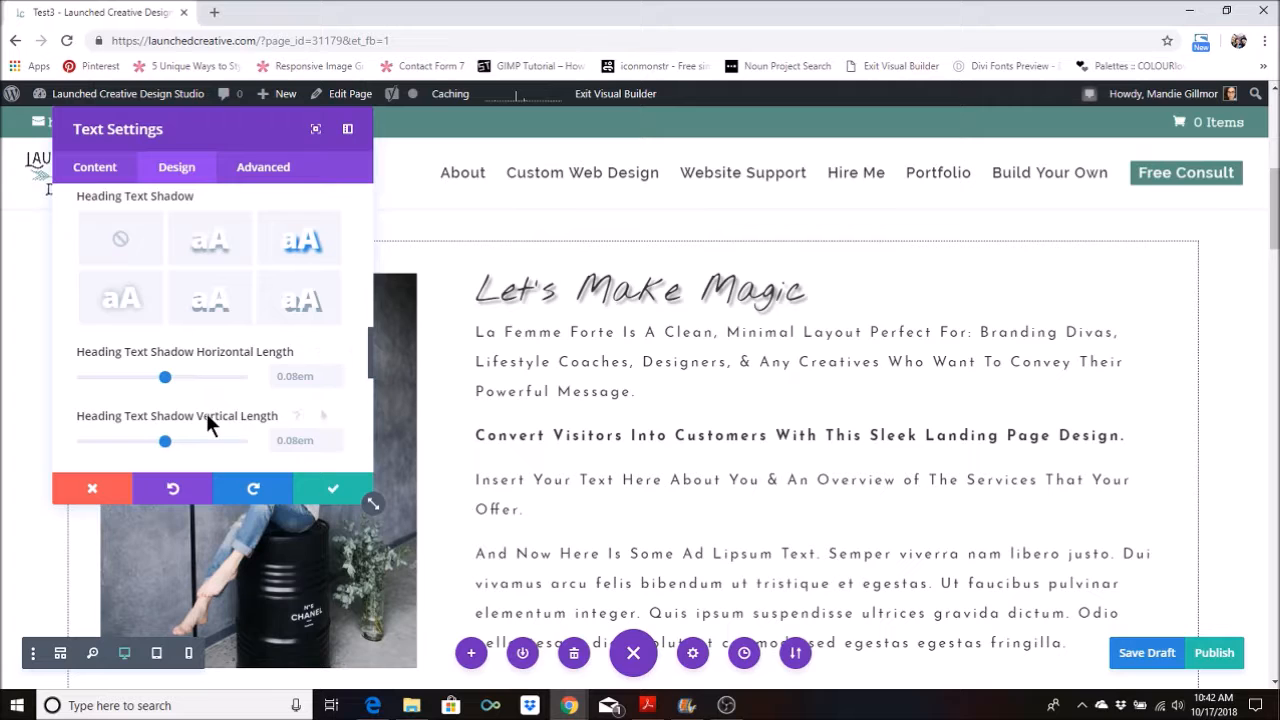
scroll(205, 410, down, 1)
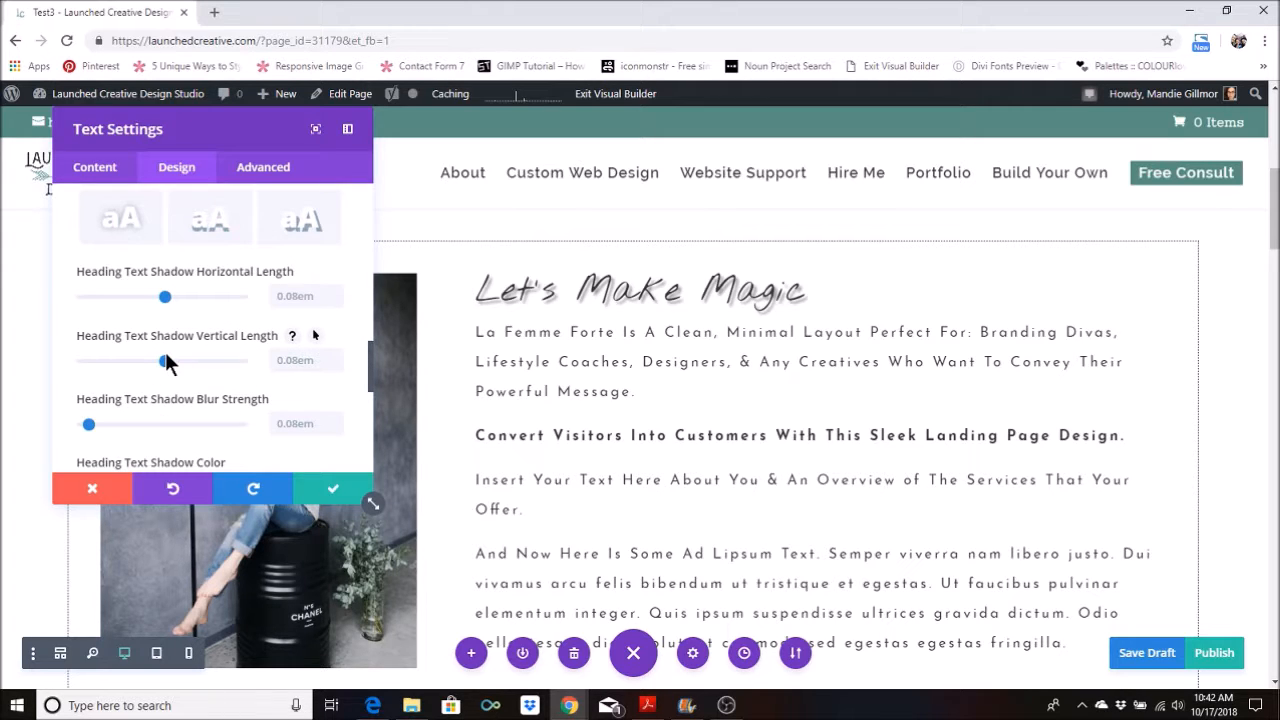
mouse_move(166, 361)
mouse_down()
mouse_move(186, 362)
mouse_move(147, 362)
mouse_move(160, 362)
mouse_up()
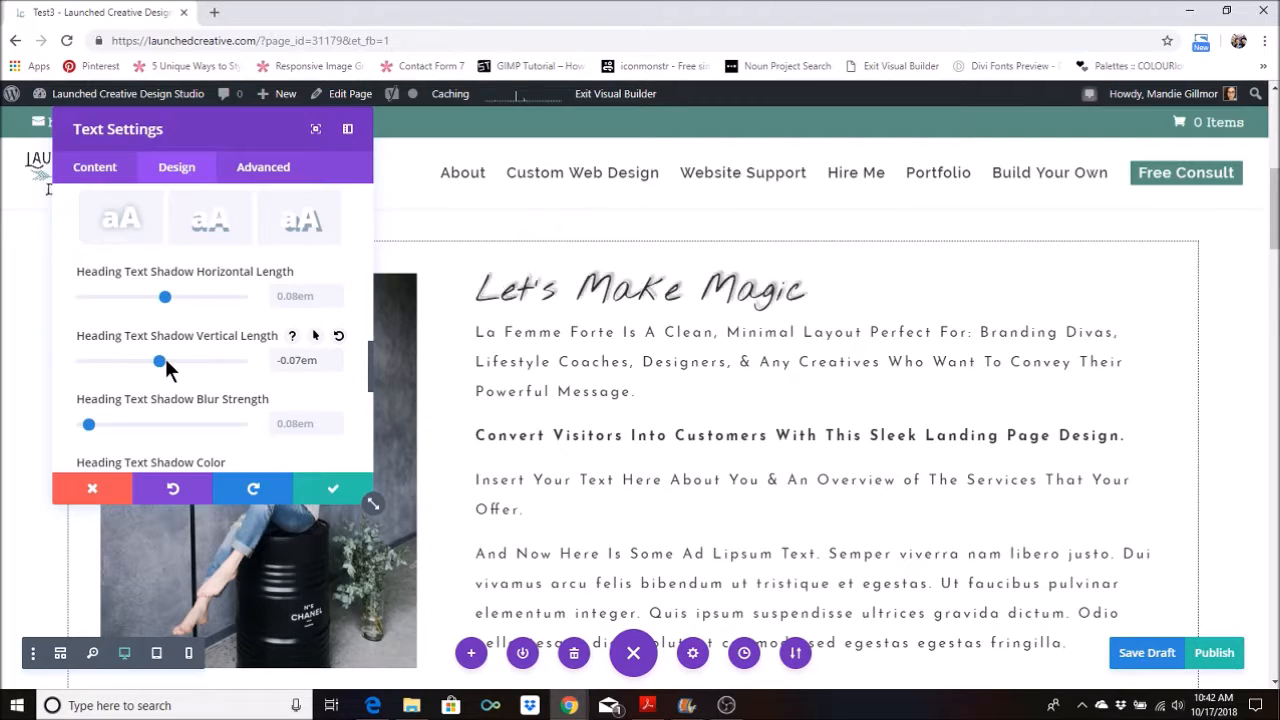
click(338, 336)
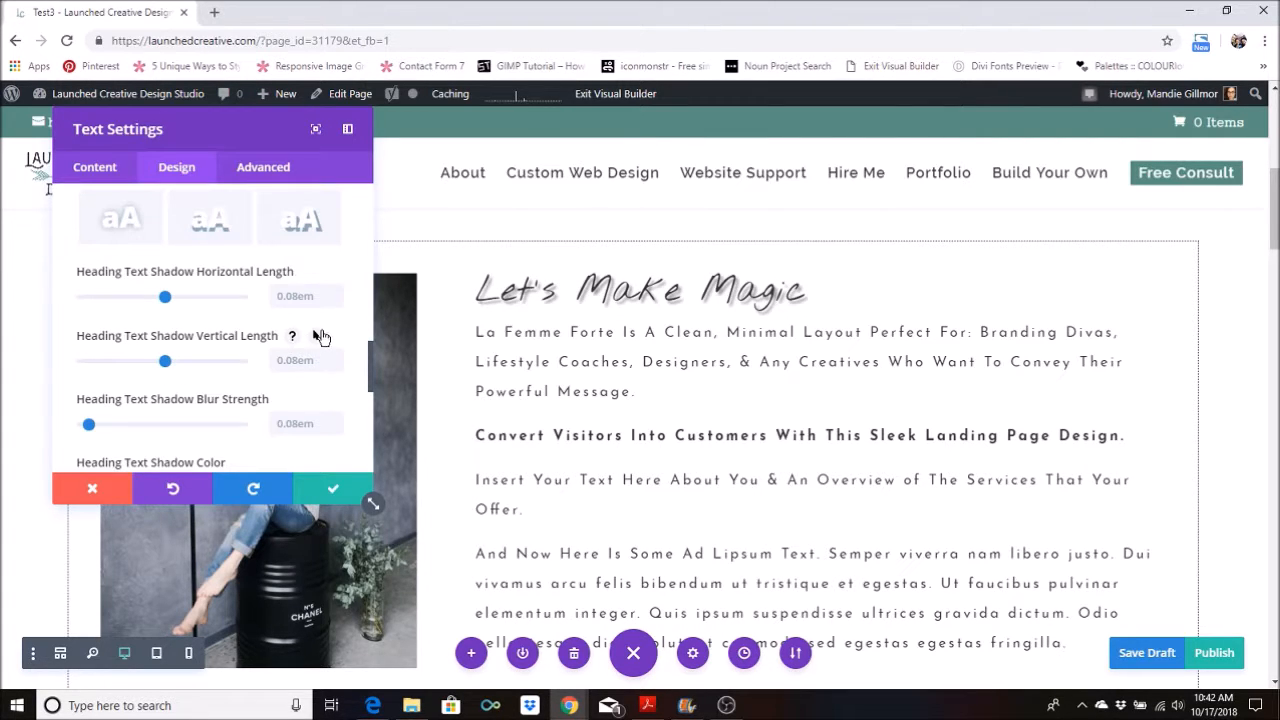
Step: Try a stronger blur on the heading's text shadow and reset the blur strength to its default
scroll(262, 345, down, 2)
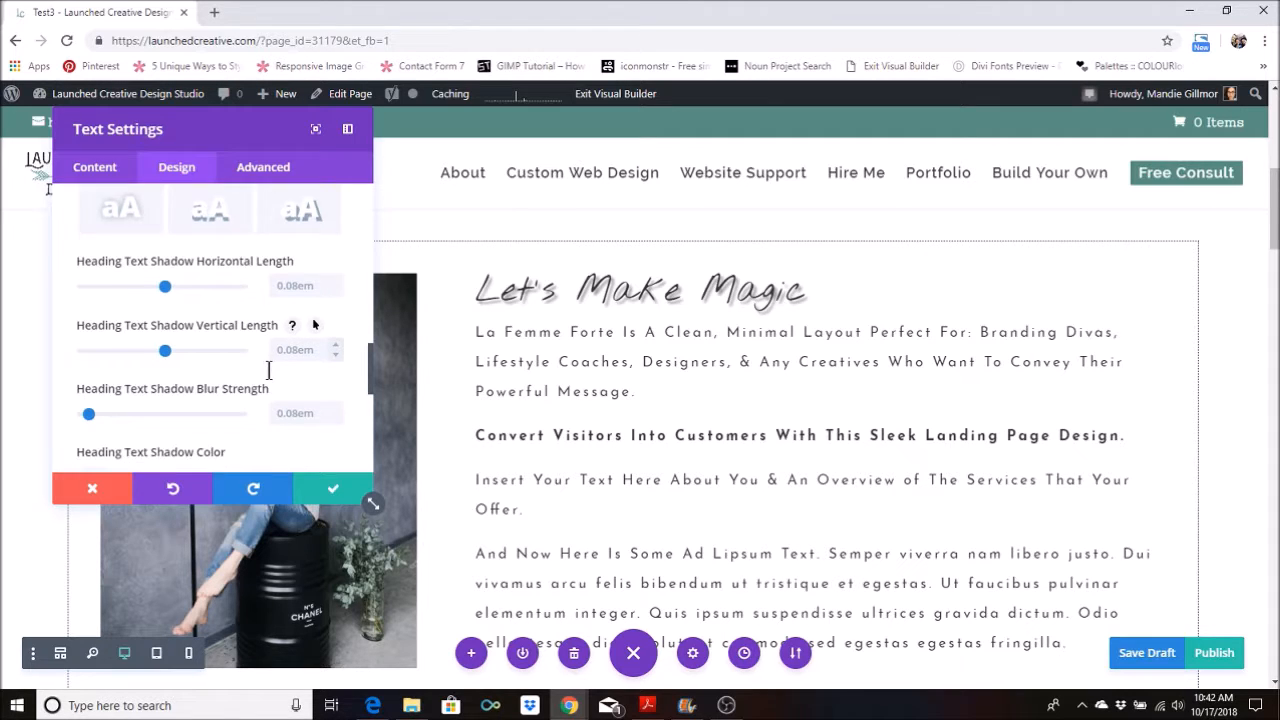
mouse_move(87, 346)
mouse_down()
mouse_move(133, 345)
mouse_move(95, 345)
mouse_up()
click(329, 318)
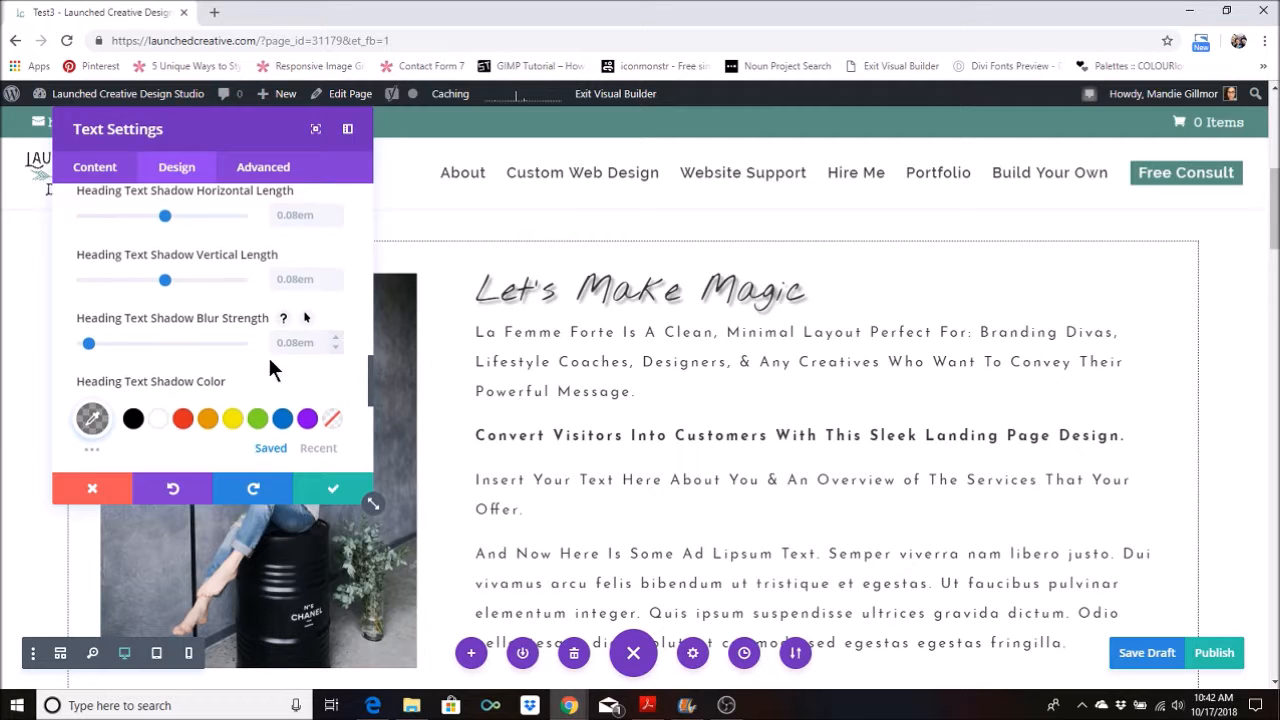
Step: Look up the Cashmere hex code in the brand board PDF and set the heading's shadow color to #eadde1
scroll(200, 340, down, 2)
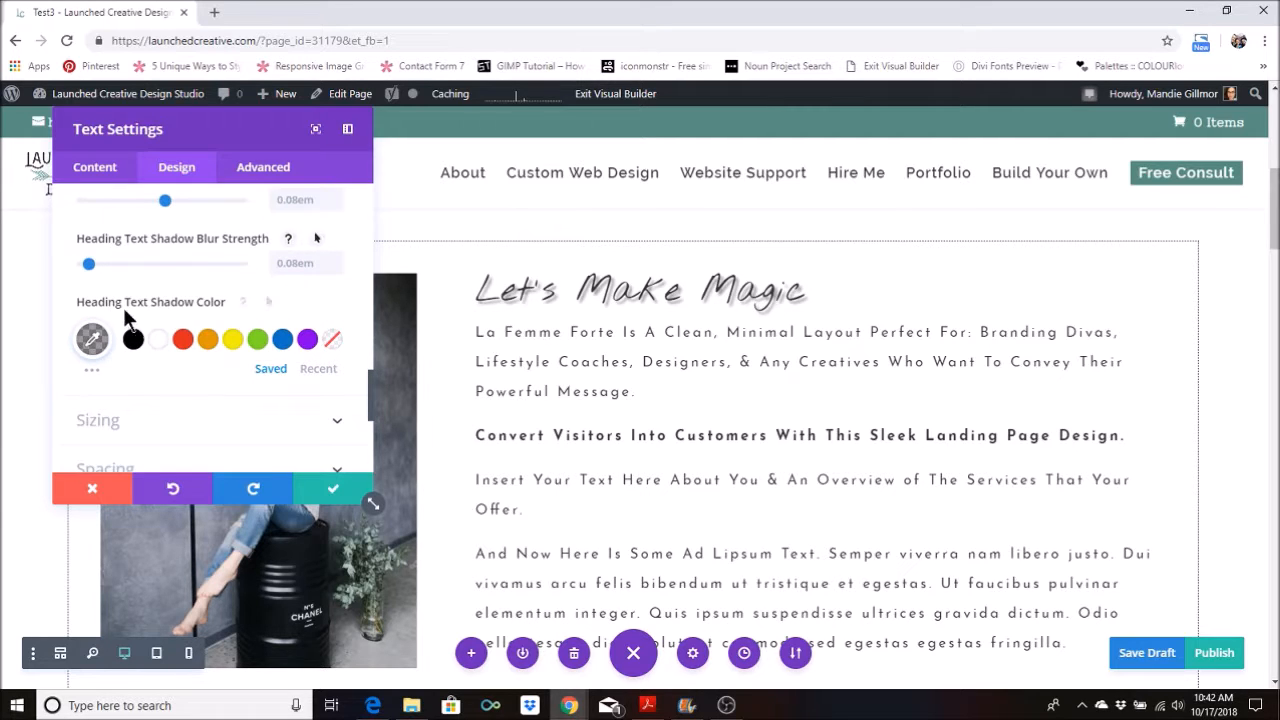
click(647, 705)
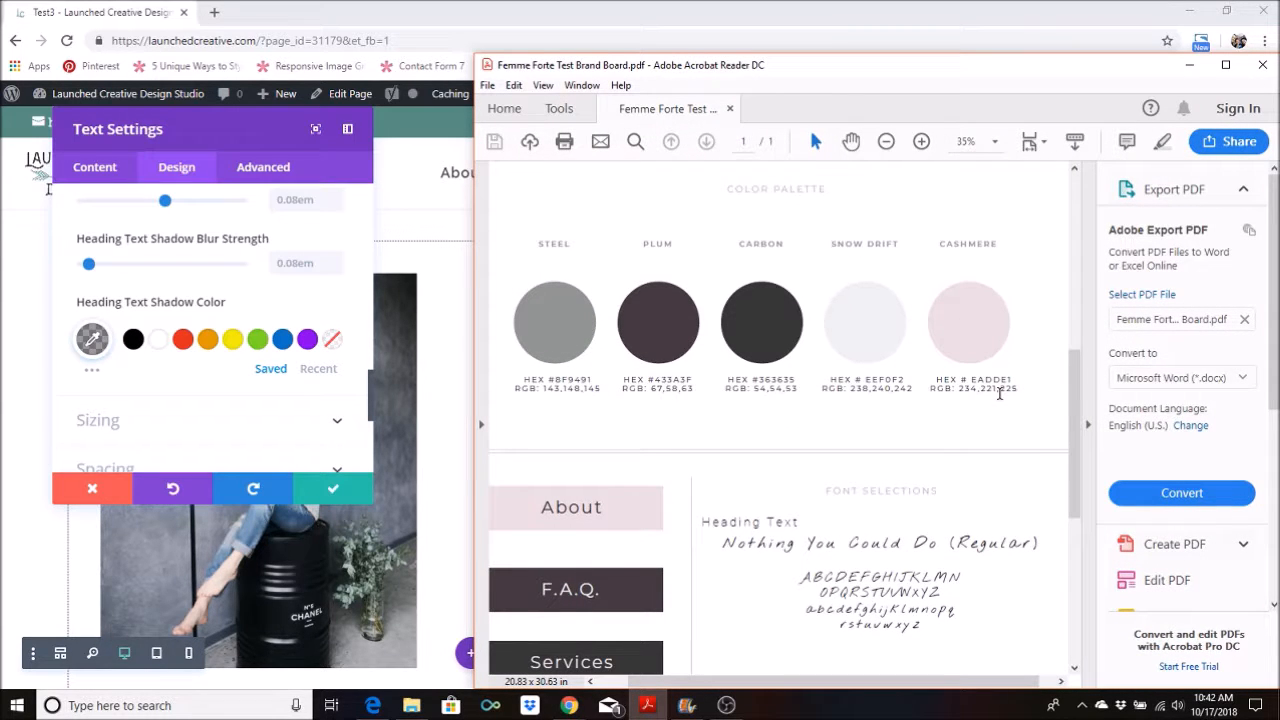
click(1189, 65)
click(92, 339)
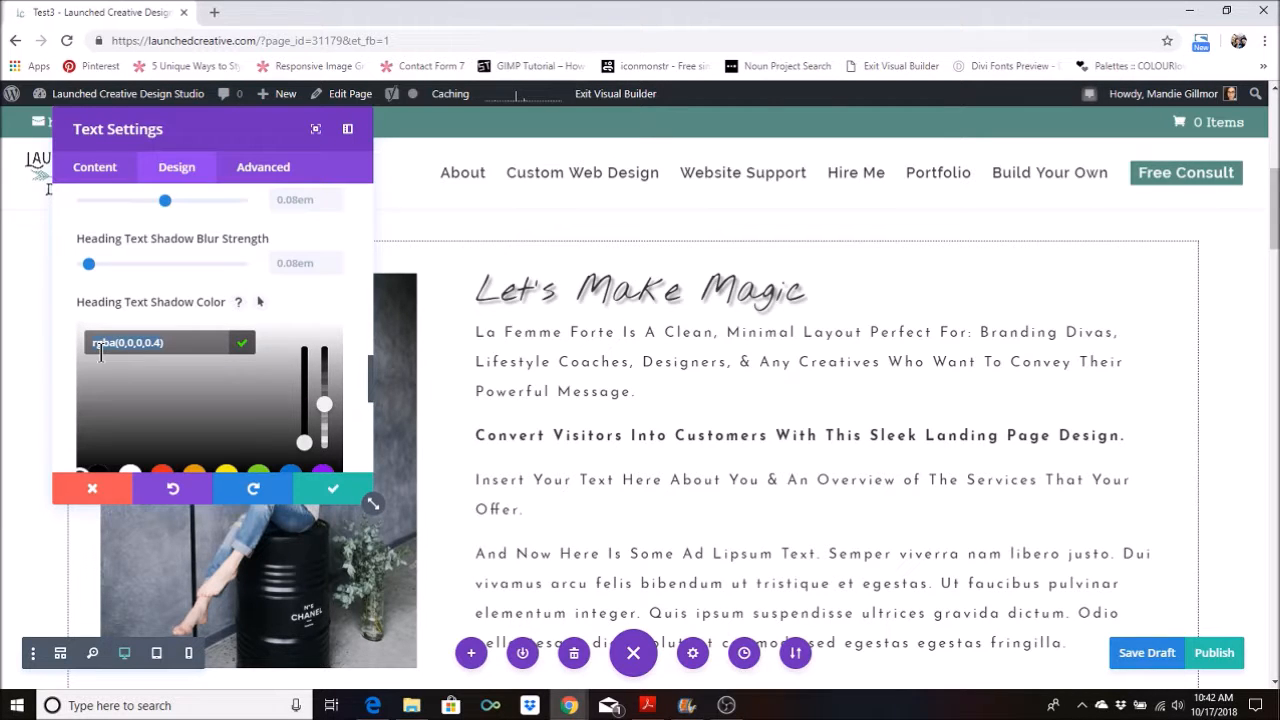
text(#cadde1)
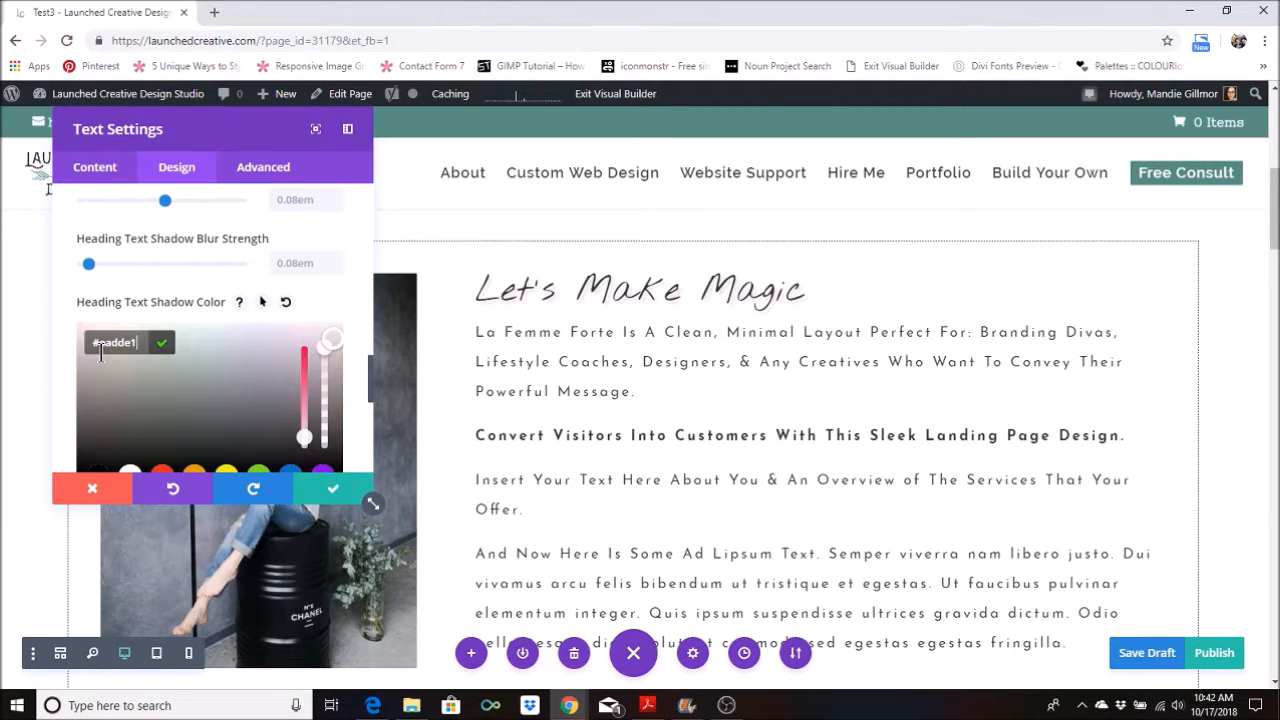
scroll(202, 340, down, 1)
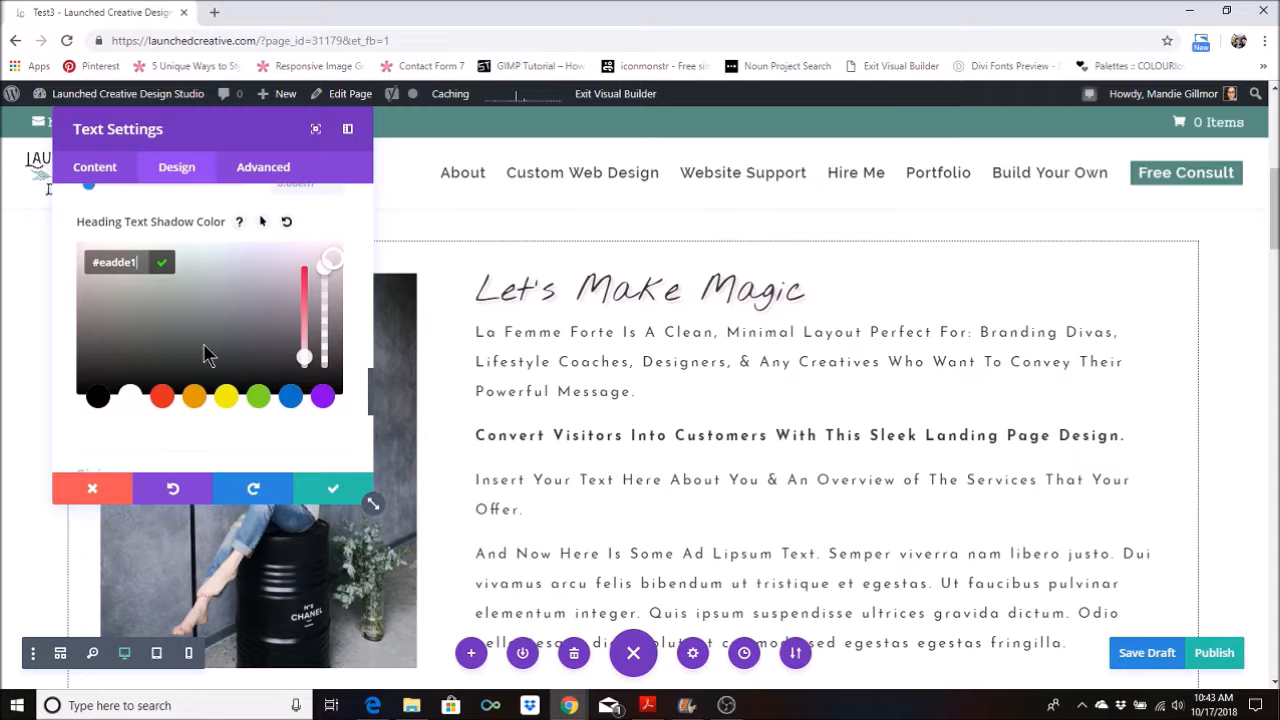
mouse_move(322, 267)
mouse_down()
mouse_move(323, 330)
mouse_move(324, 255)
mouse_up()
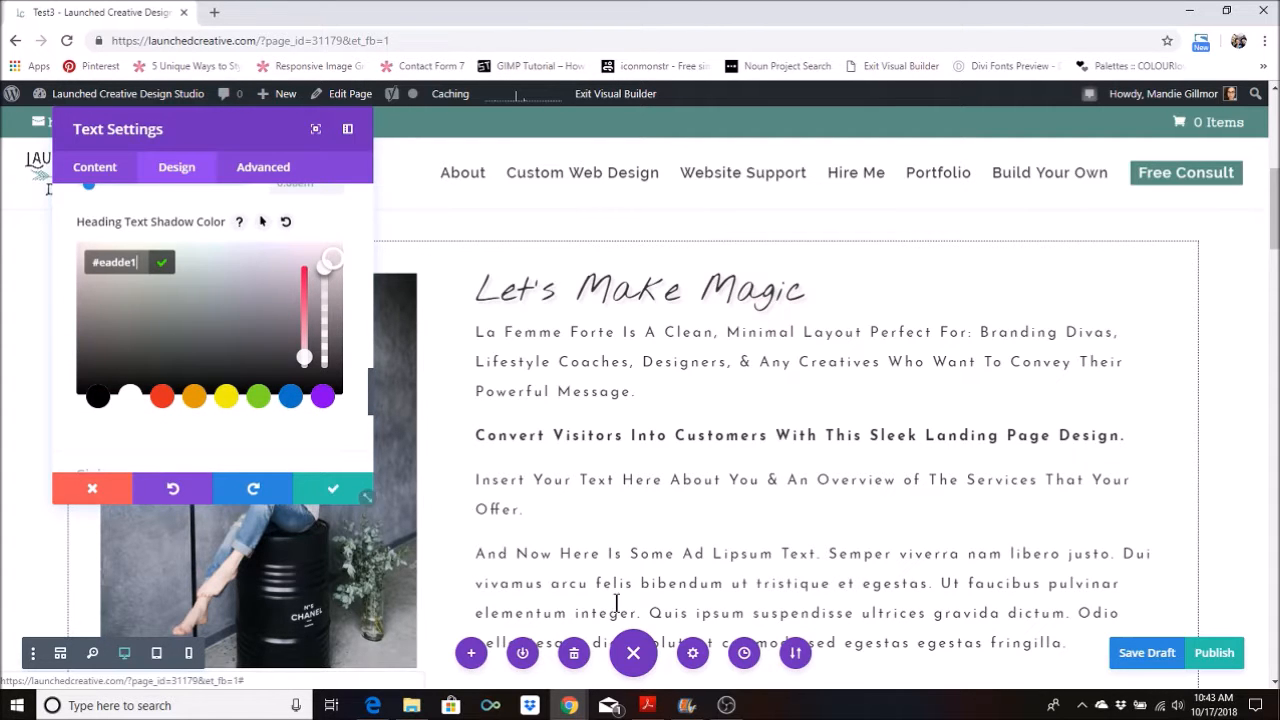
Step: Look up the Plum hex code in the brand board PDF, set the shadow color to #433a3f and slightly lower its opacity
click(647, 705)
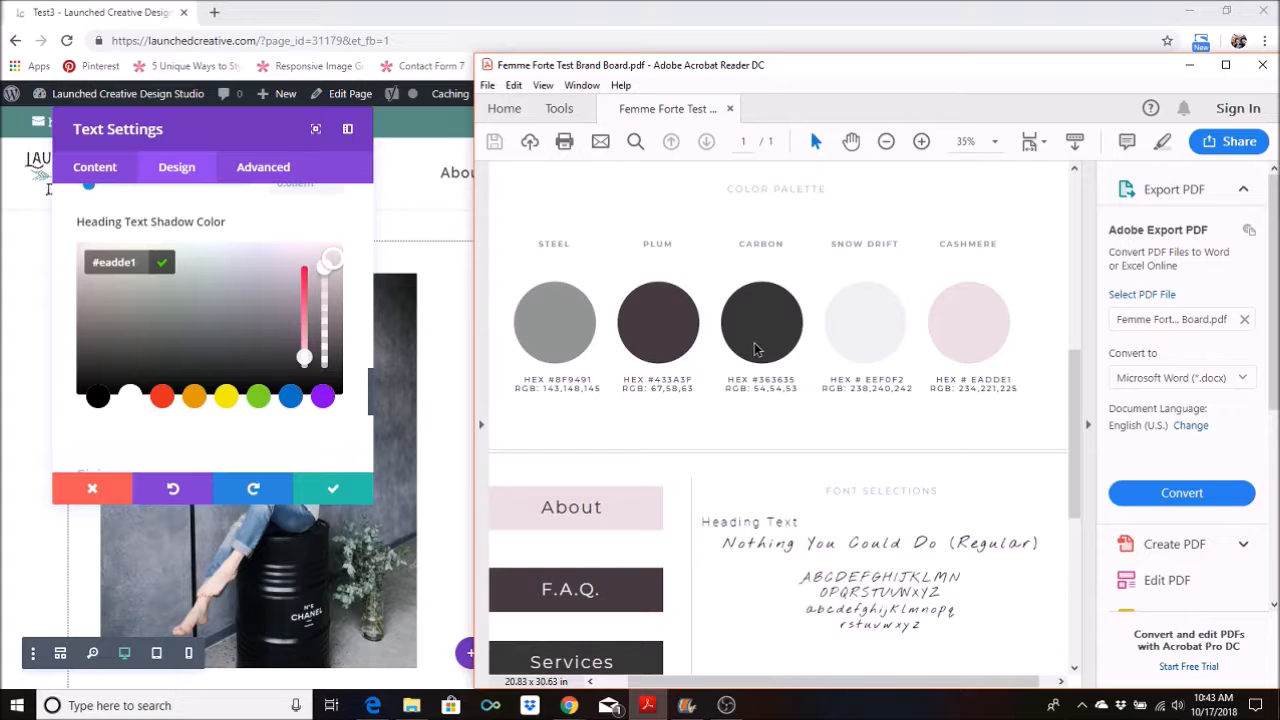
click(1189, 64)
text(#433a3f)
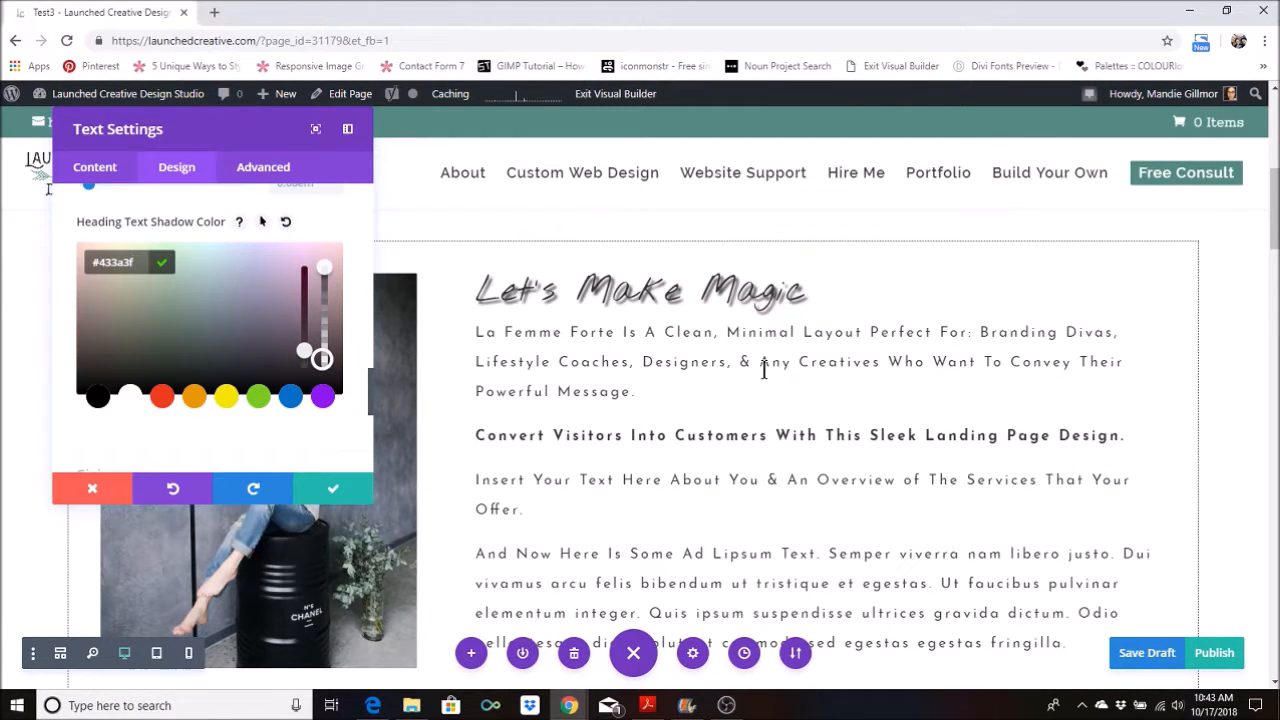
scroll(250, 368, up, 1)
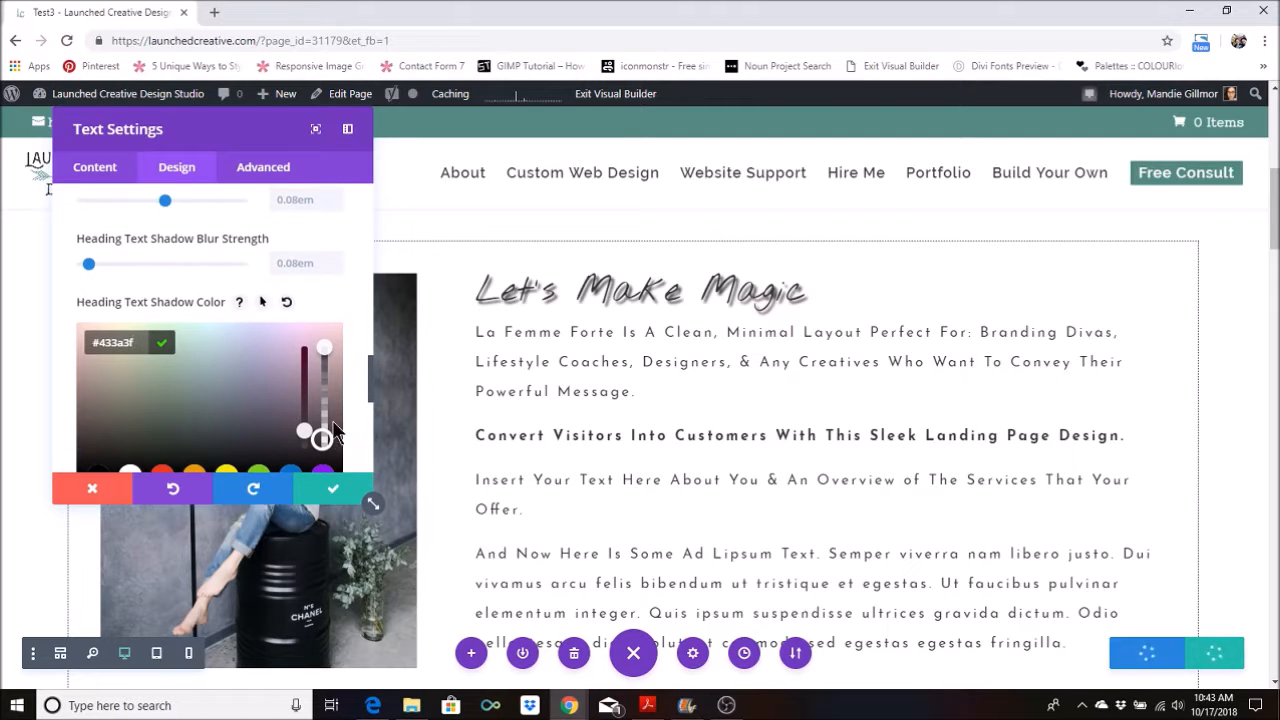
mouse_move(324, 349)
mouse_down()
mouse_move(324, 435)
mouse_move(323, 344)
mouse_move(320, 368)
mouse_up()
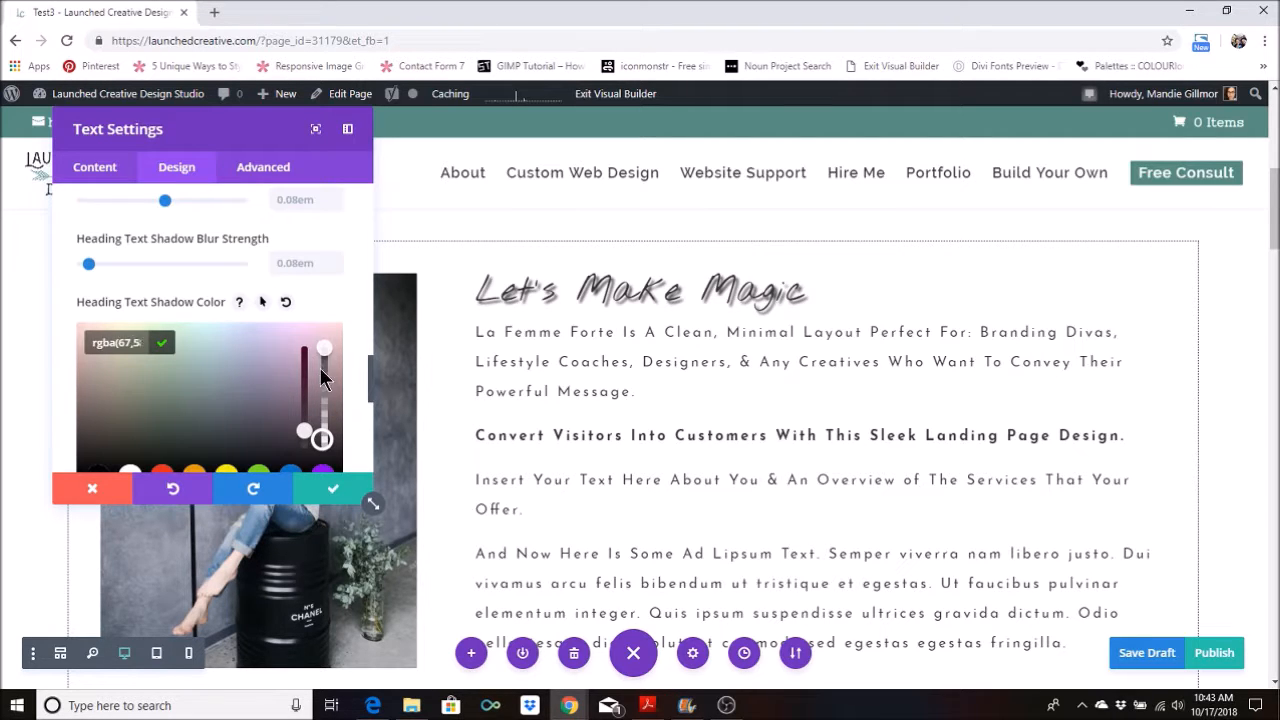
Step: Try the other text shadow presets on the heading and remove the shadow from it
scroll(226, 352, down, 2)
scroll(225, 349, up, 4)
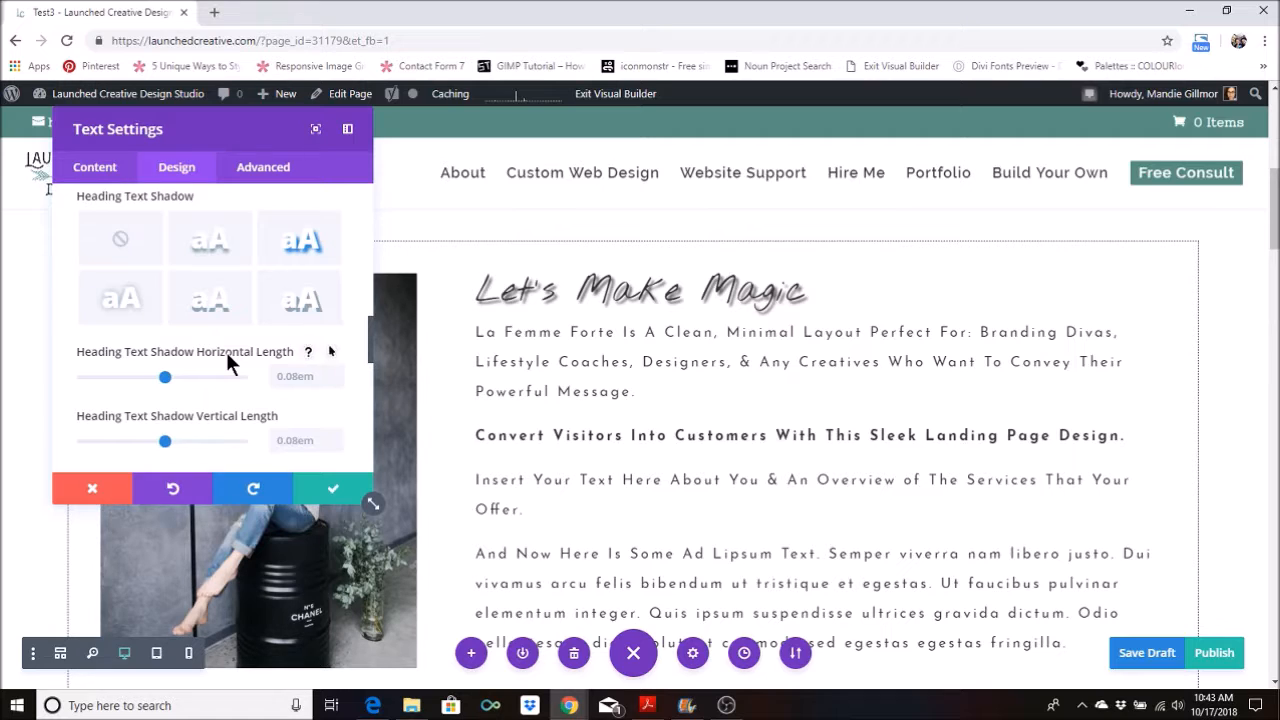
click(235, 318)
click(300, 305)
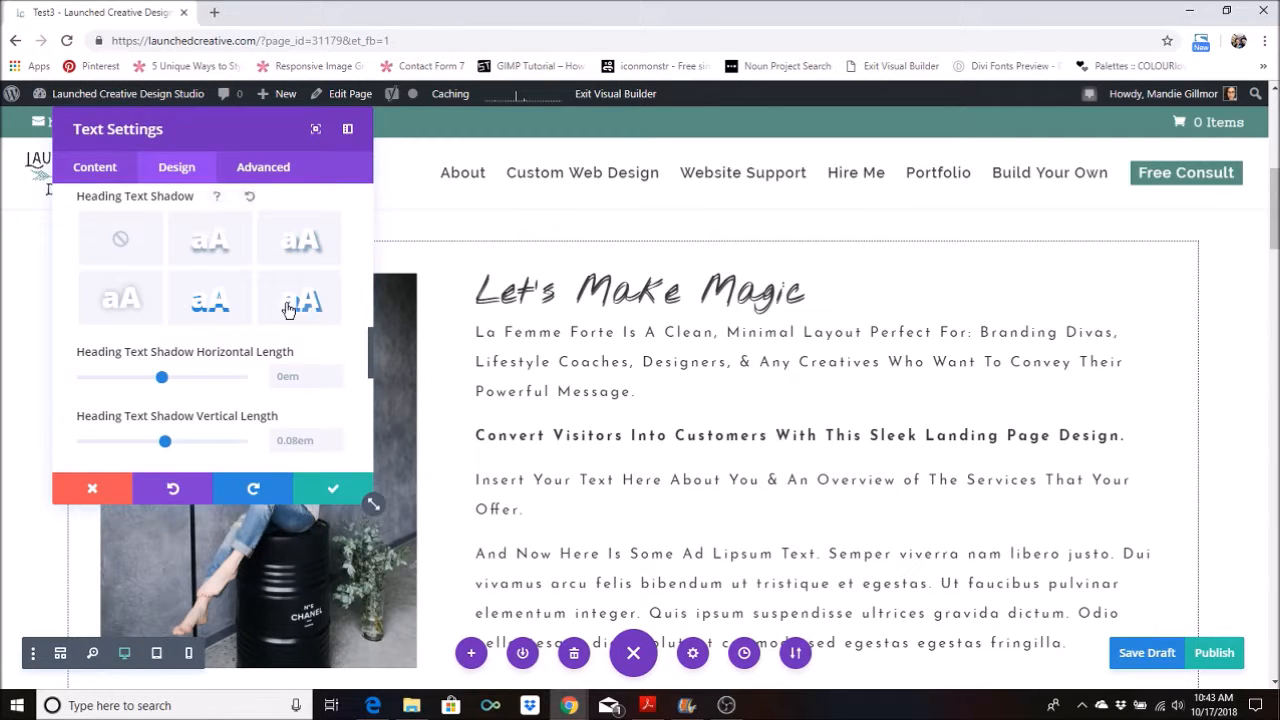
click(120, 316)
click(193, 266)
click(315, 243)
scroll(315, 349, up, 1)
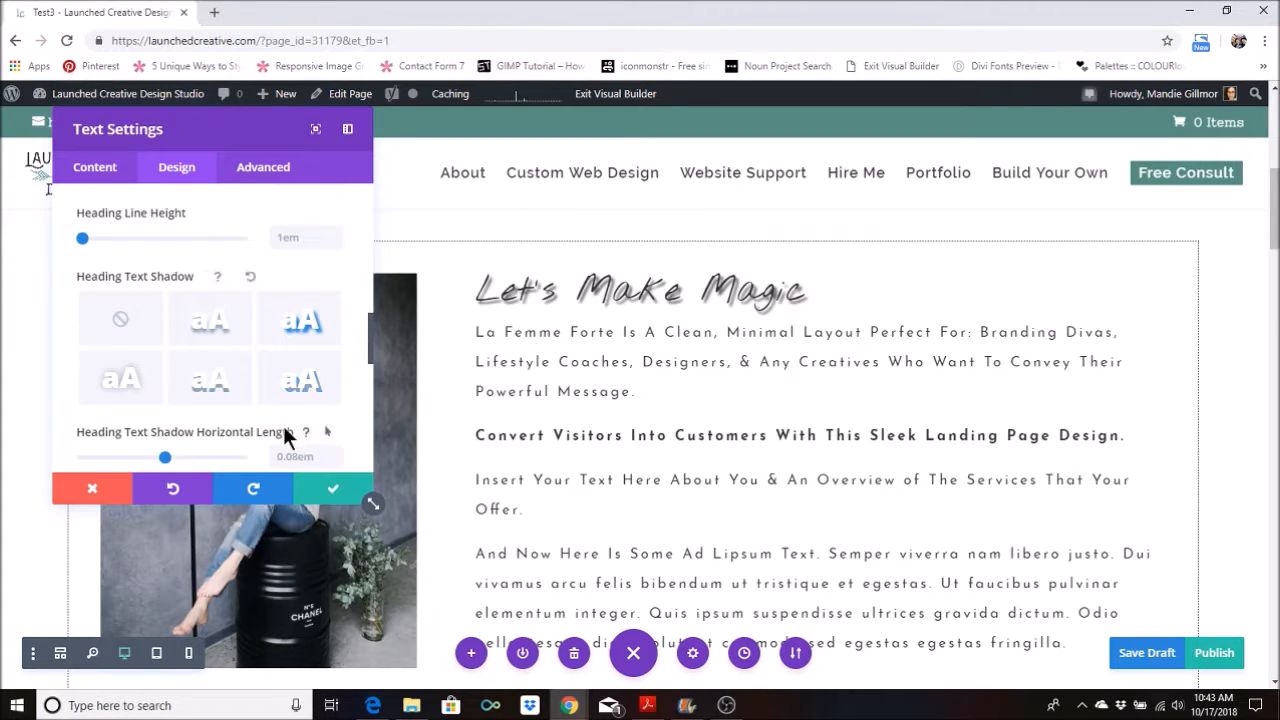
click(116, 318)
click(231, 276)
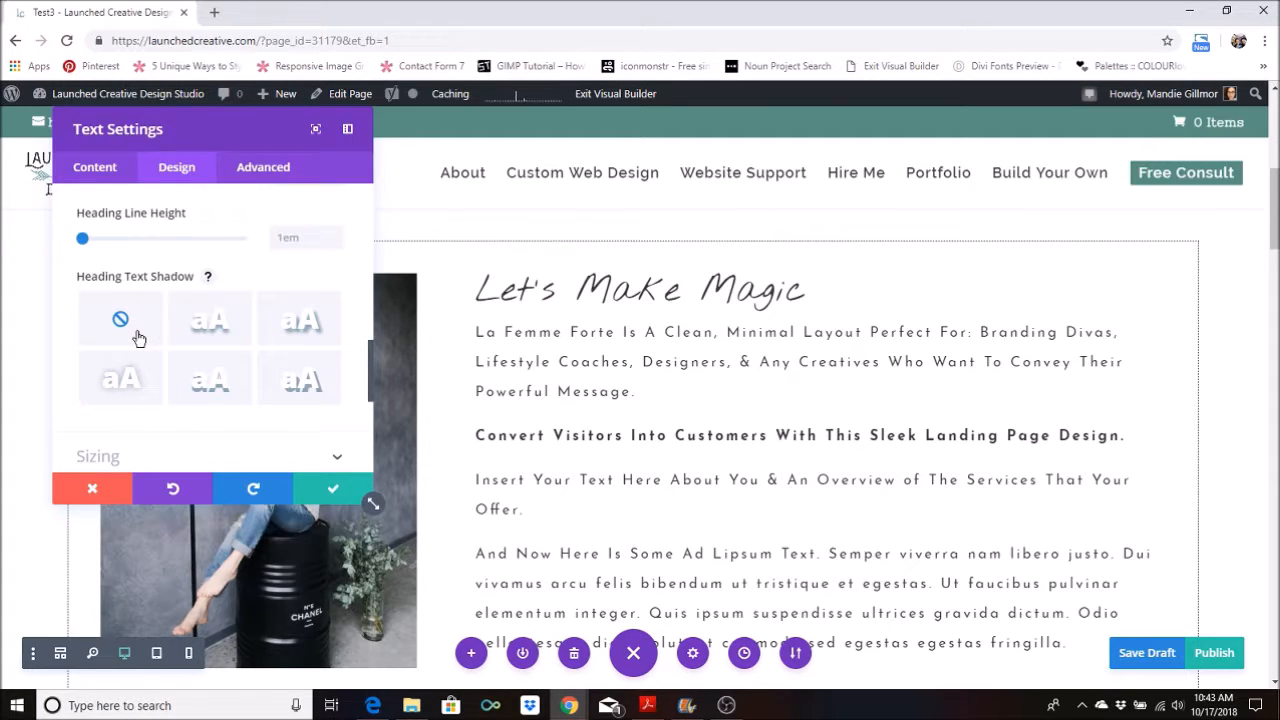
Step: Accept the heading's text settings and save the page
scroll(140, 385, down, 3)
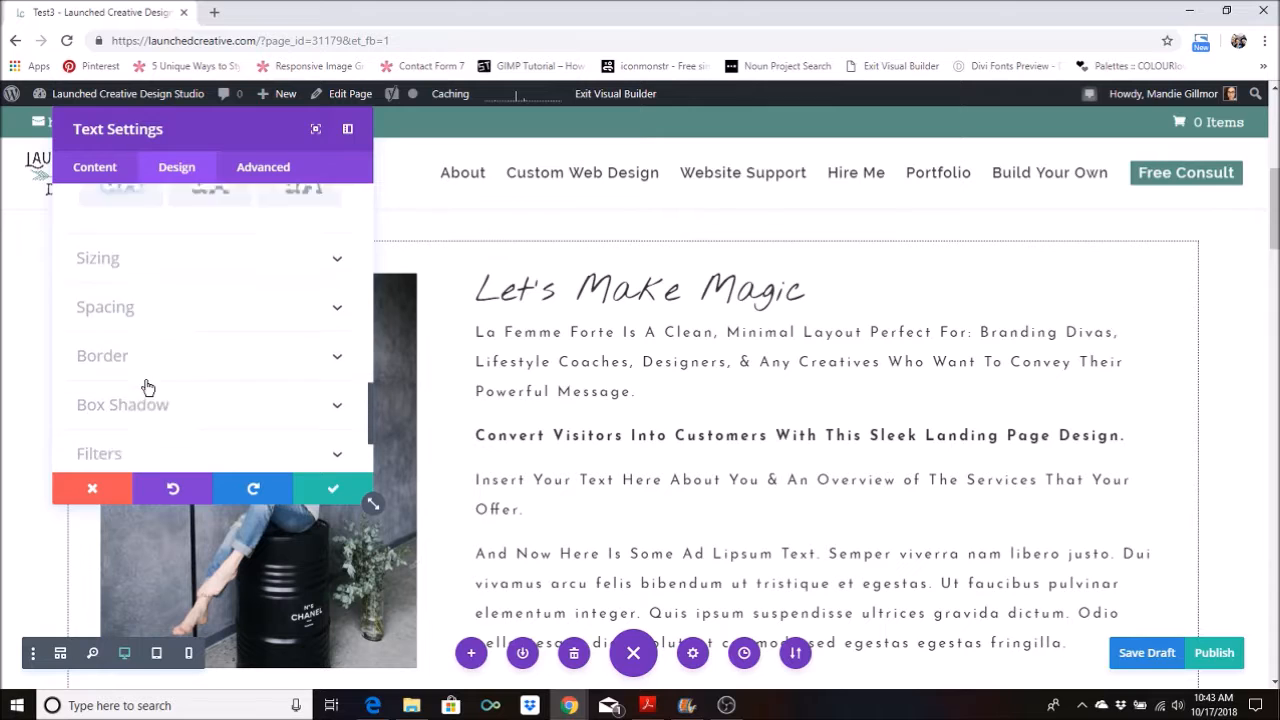
scroll(150, 400, up, 8)
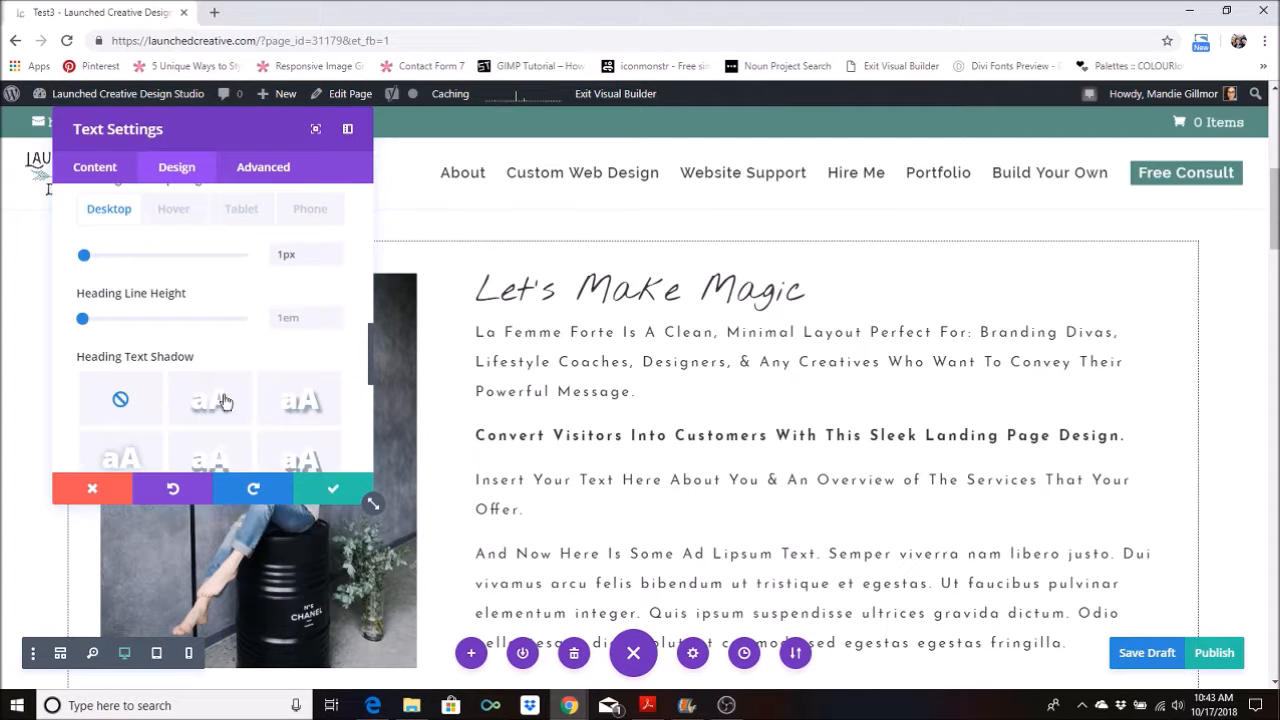
scroll(298, 325, up, 2)
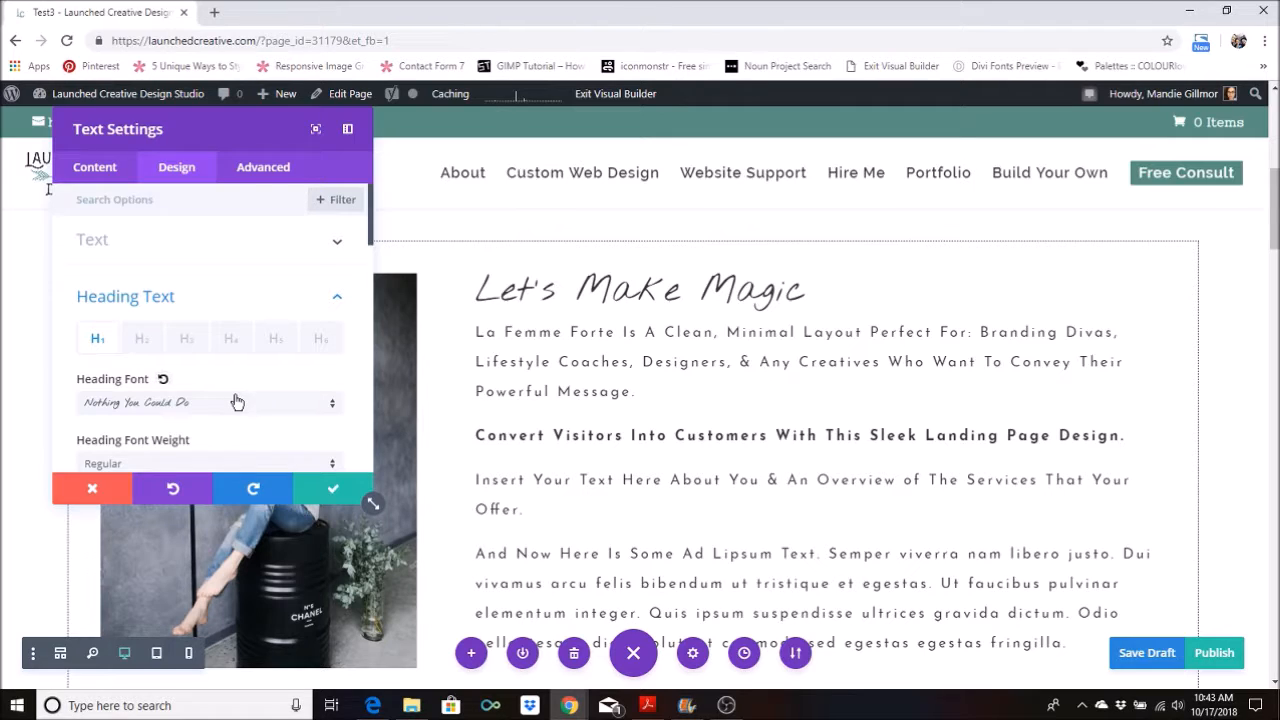
click(314, 497)
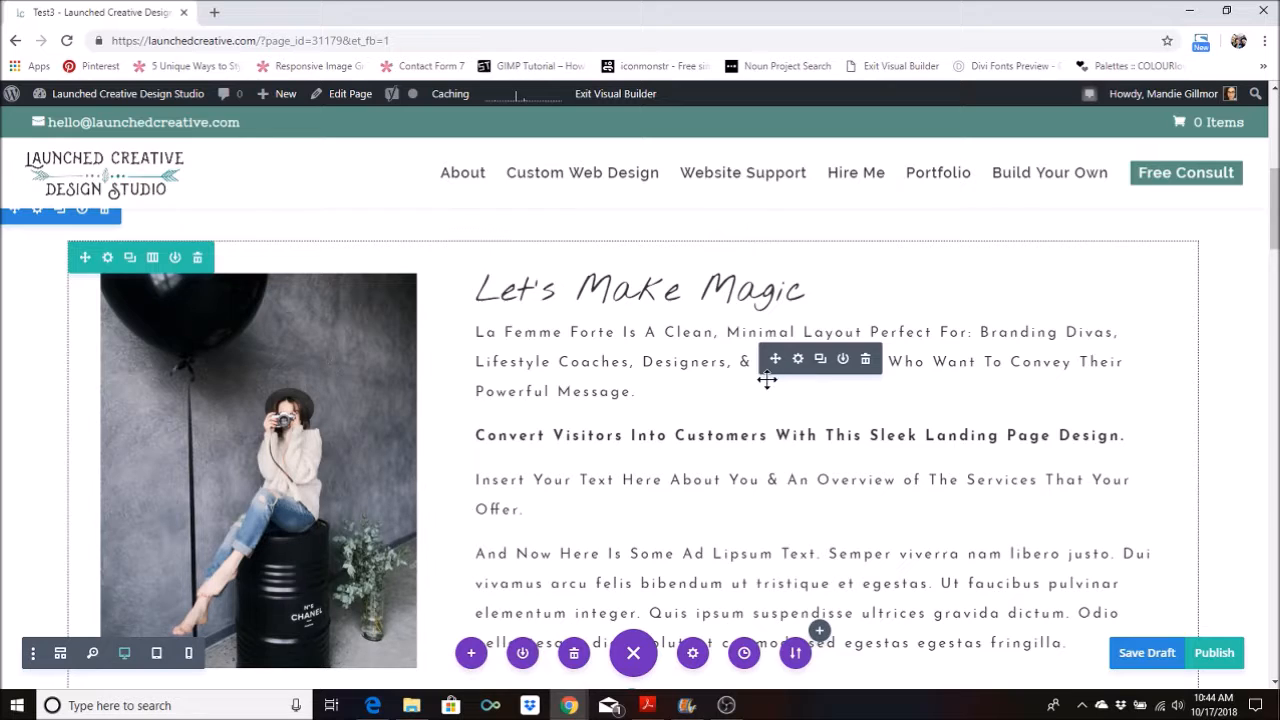
key(ctrl+s)
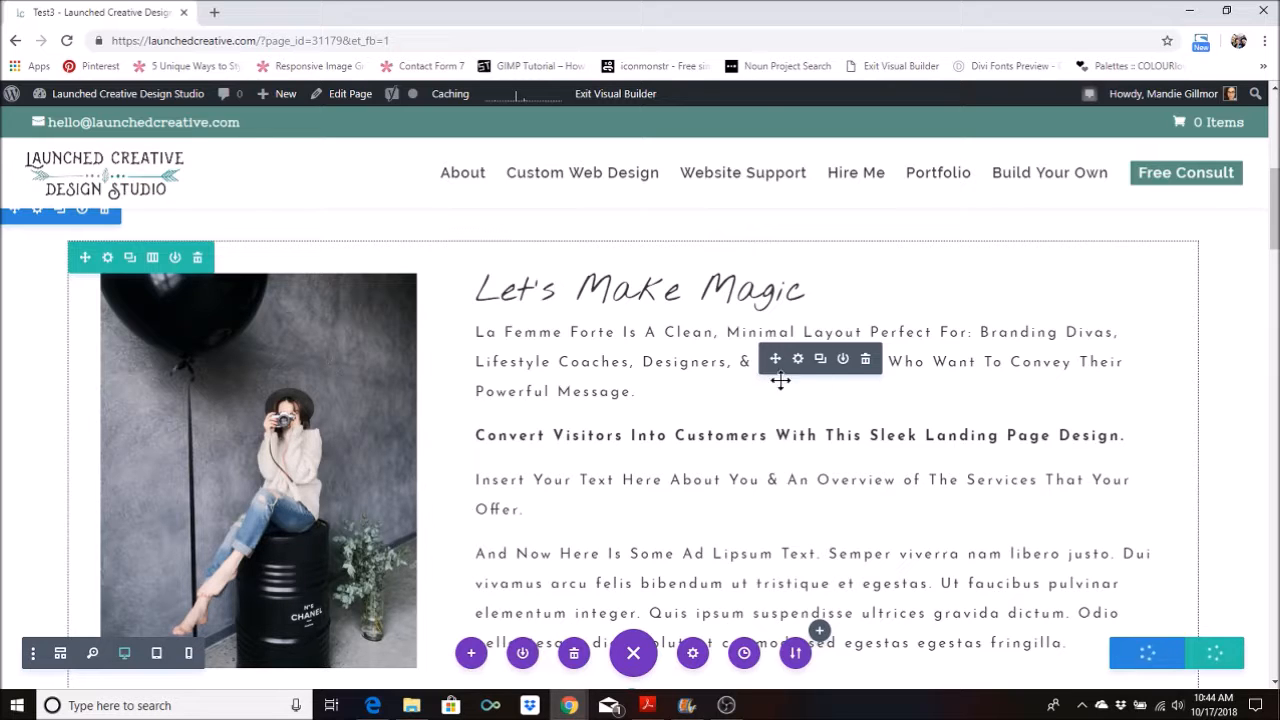
Step: Open the settings of the body text module below the "Let's Make Magic" heading
scroll(788, 584, down, 1)
scroll(788, 584, down, 1)
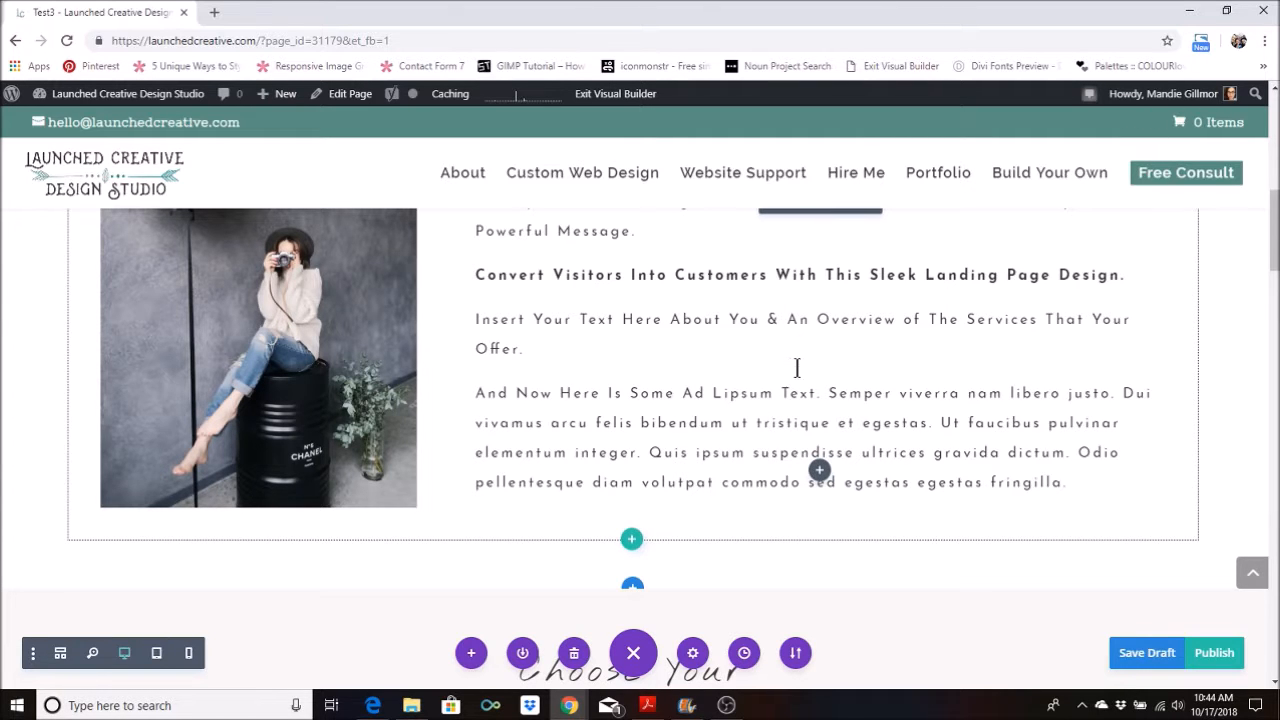
scroll(772, 372, up, 1)
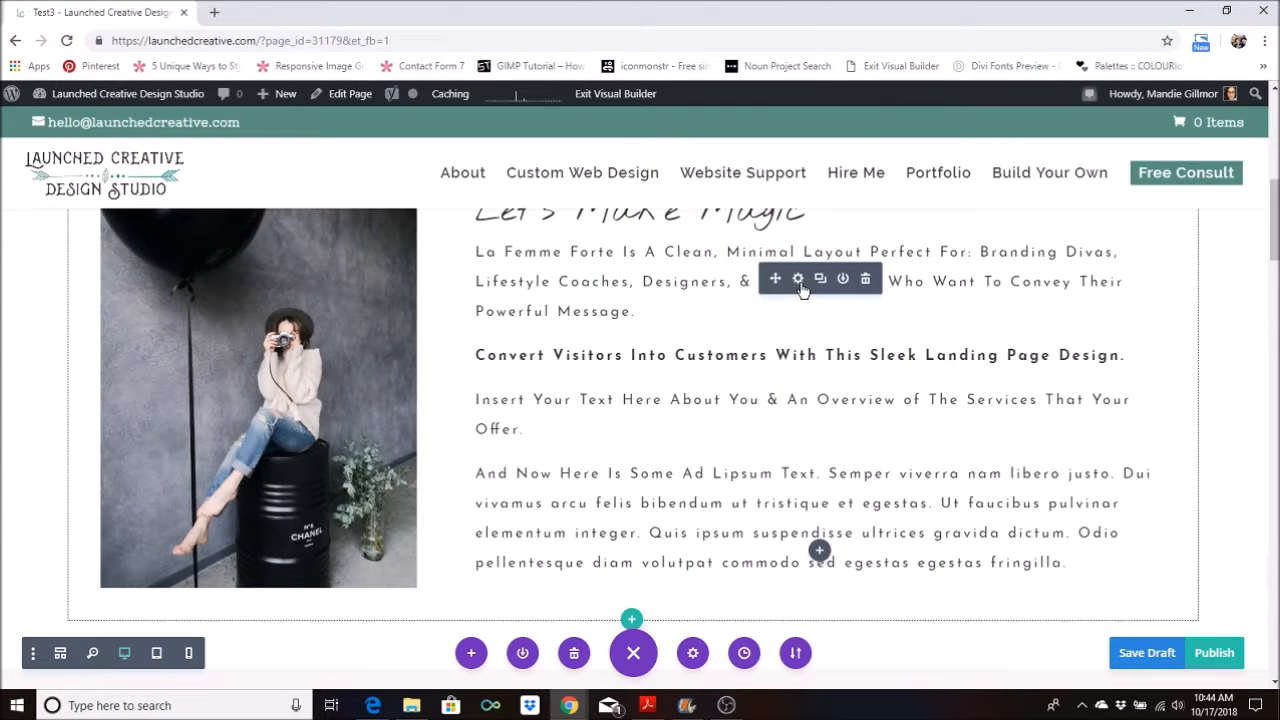
click(798, 280)
scroll(170, 333, down, 1)
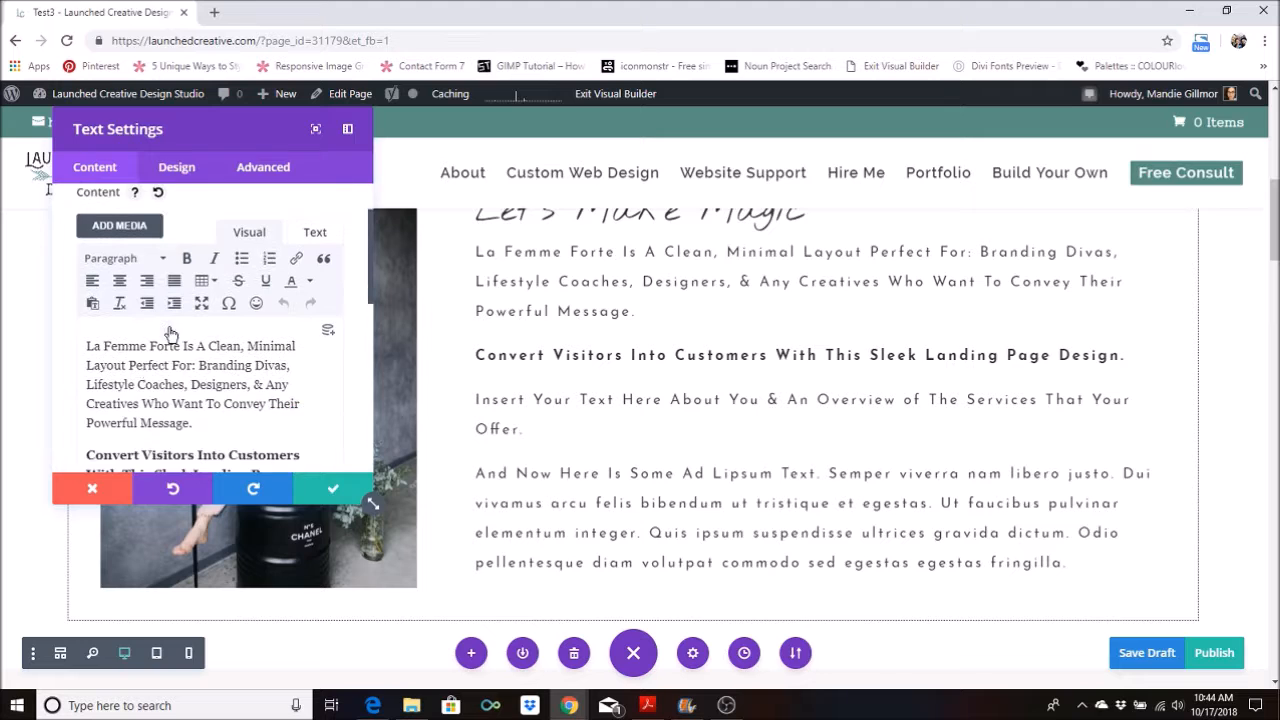
Step: Try deleting the "Insert Your Text Here About You" paragraph directly on the page and undo the deletion
triple_click(150, 366)
scroll(166, 384, down, 2)
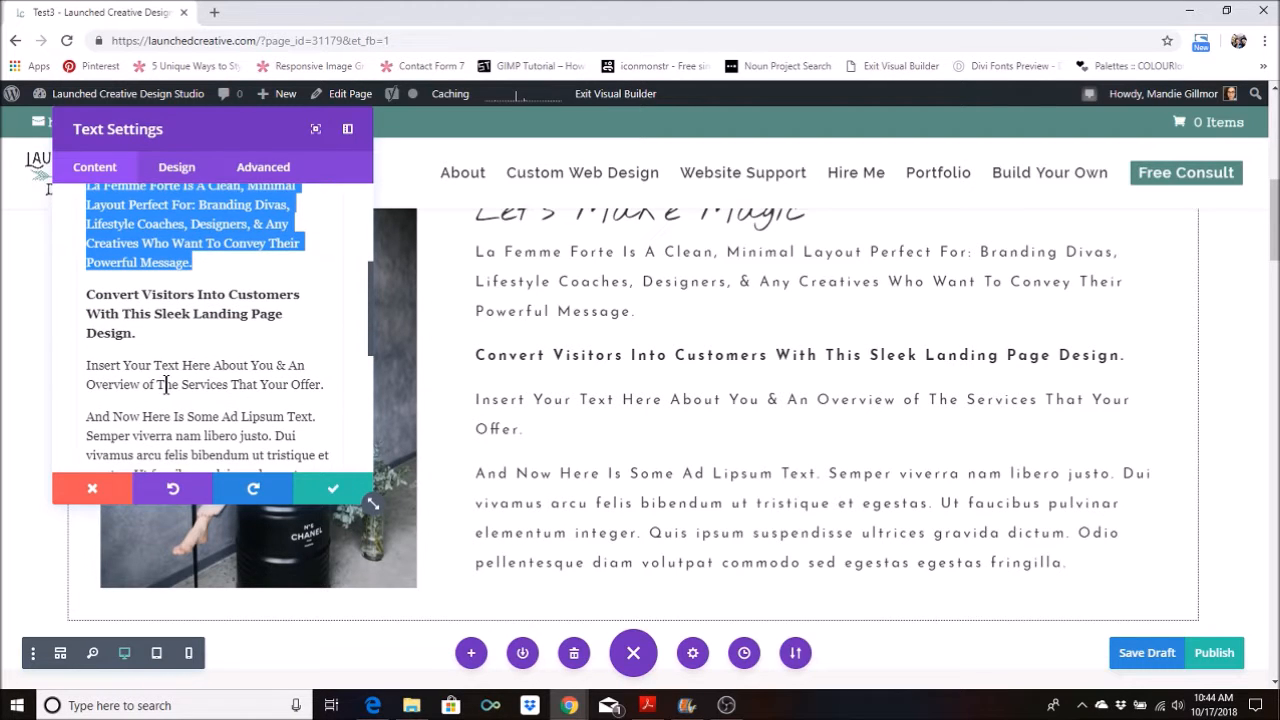
click(712, 402)
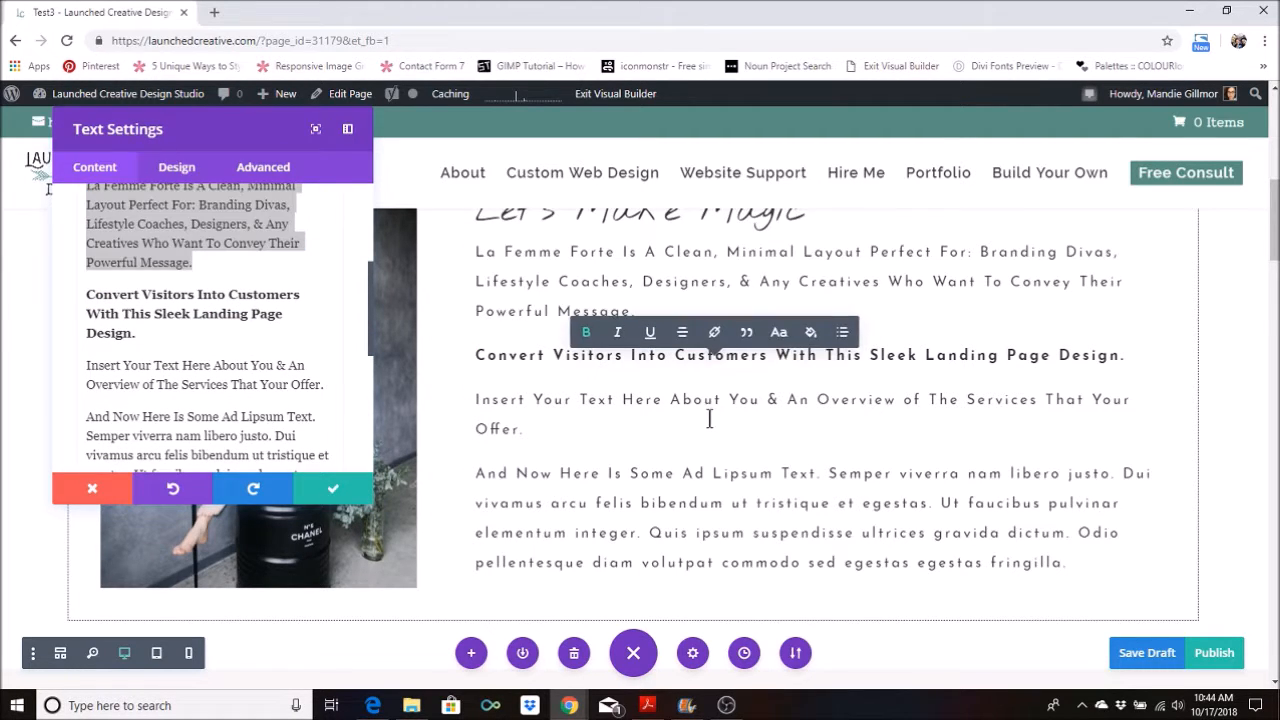
triple_click(697, 402)
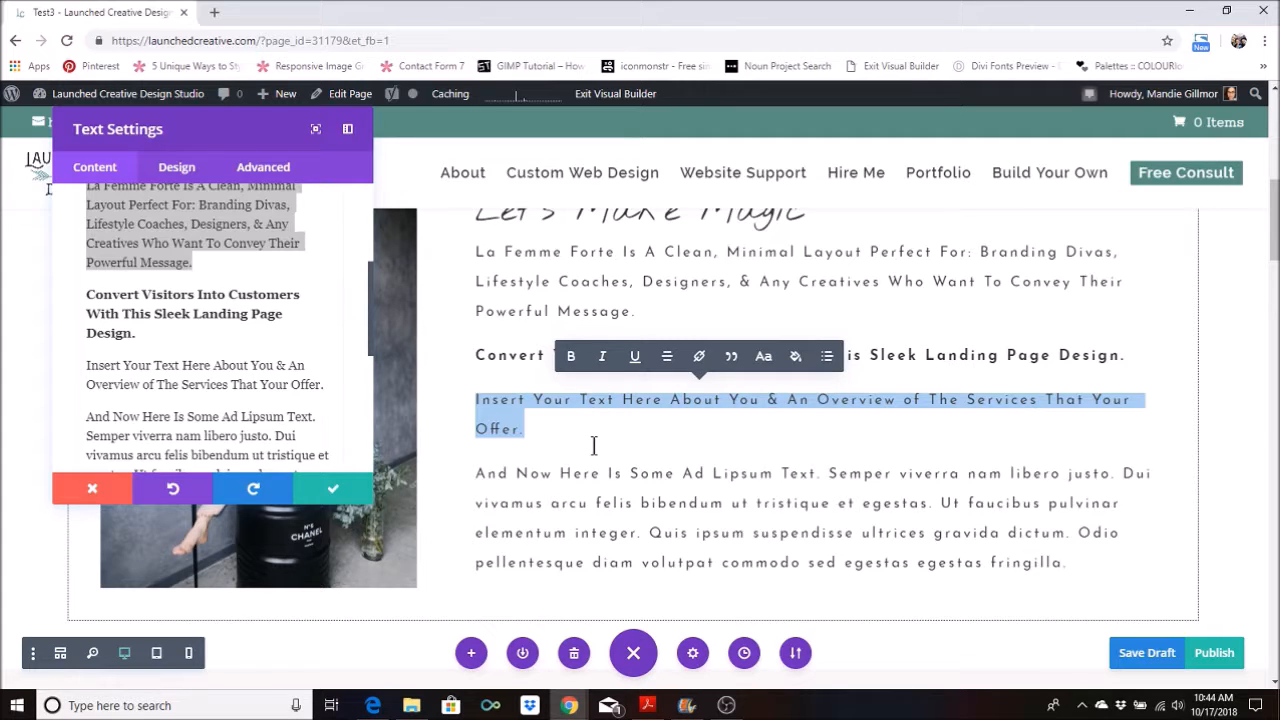
key(BackSpace)
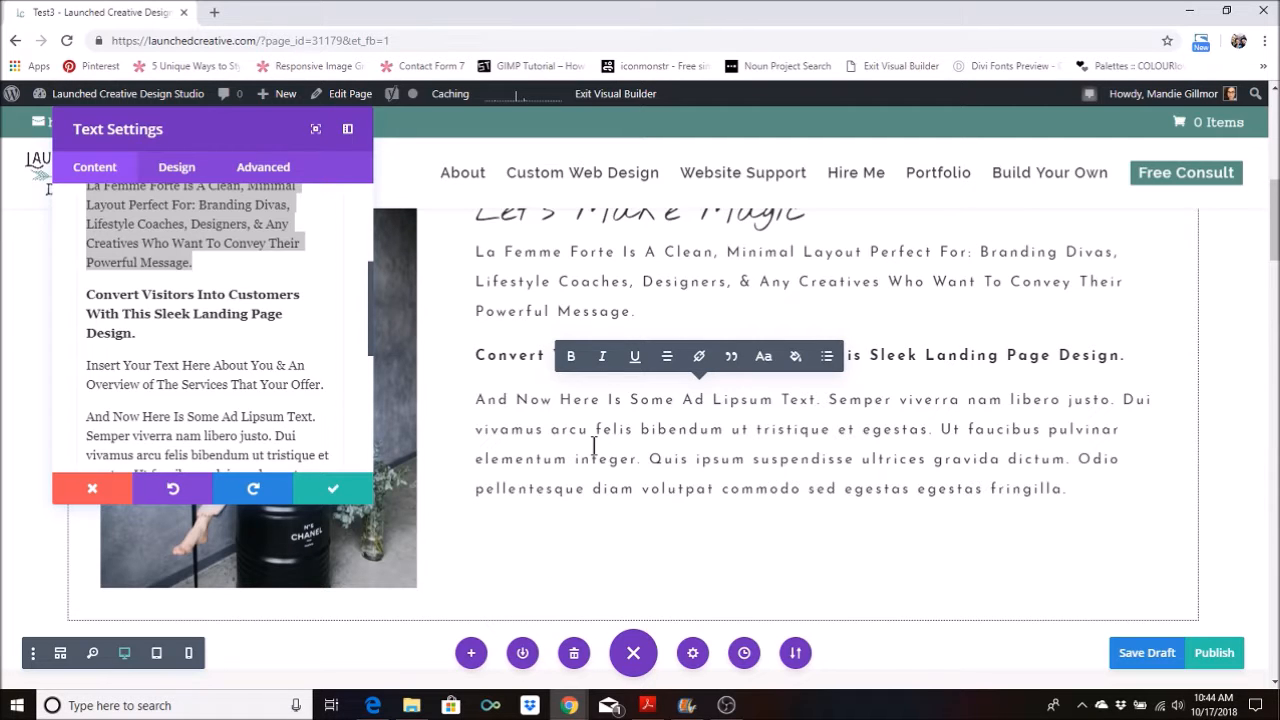
key(ctrl+z)
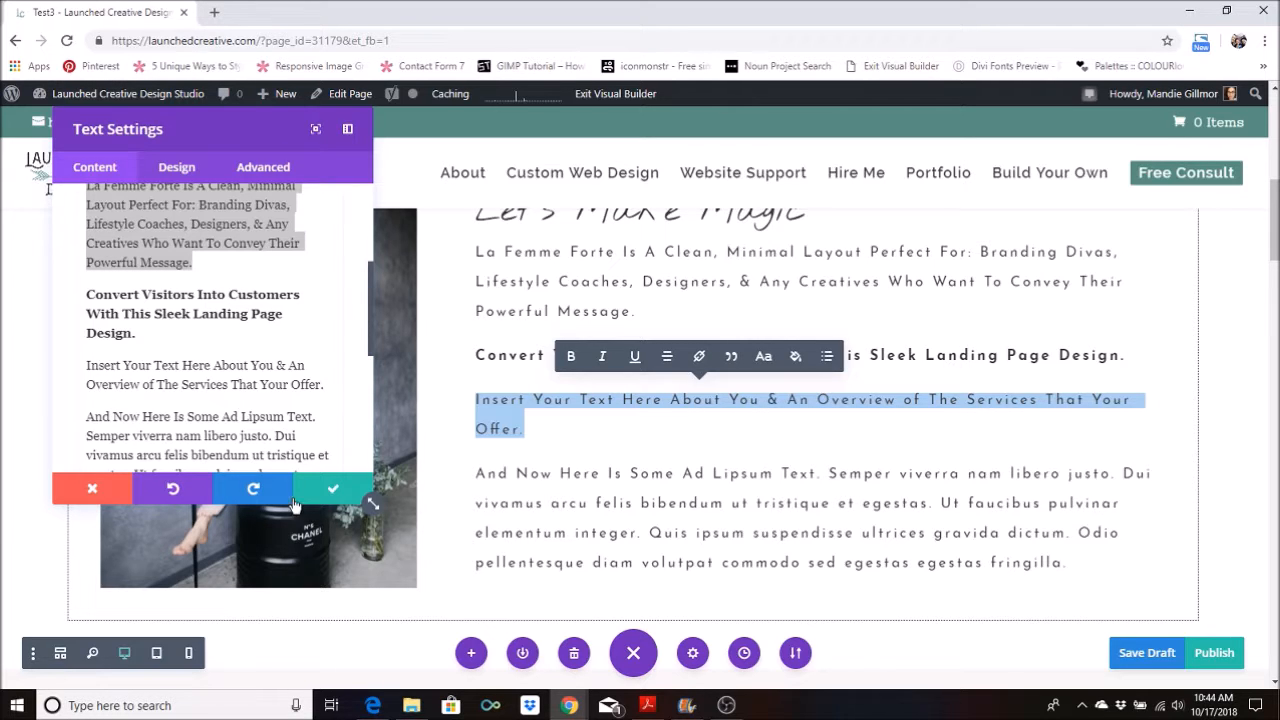
click(189, 357)
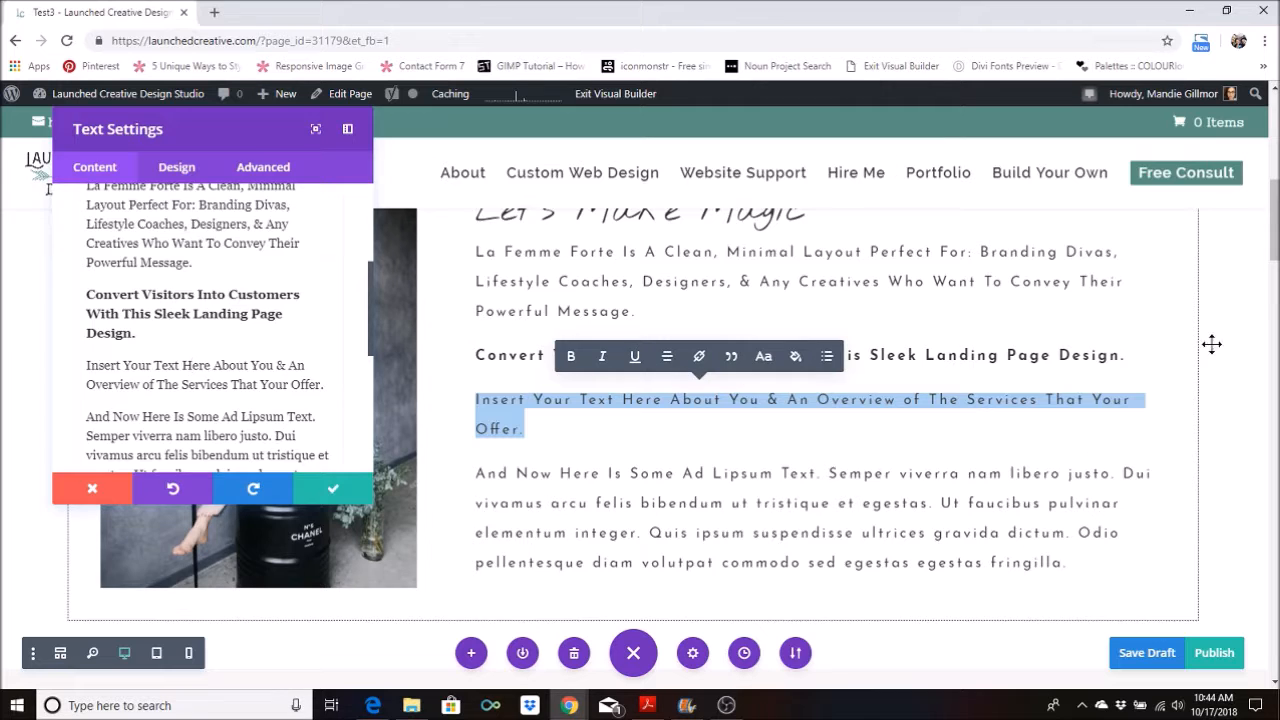
scroll(730, 370, up, 3)
scroll(751, 330, down, 2)
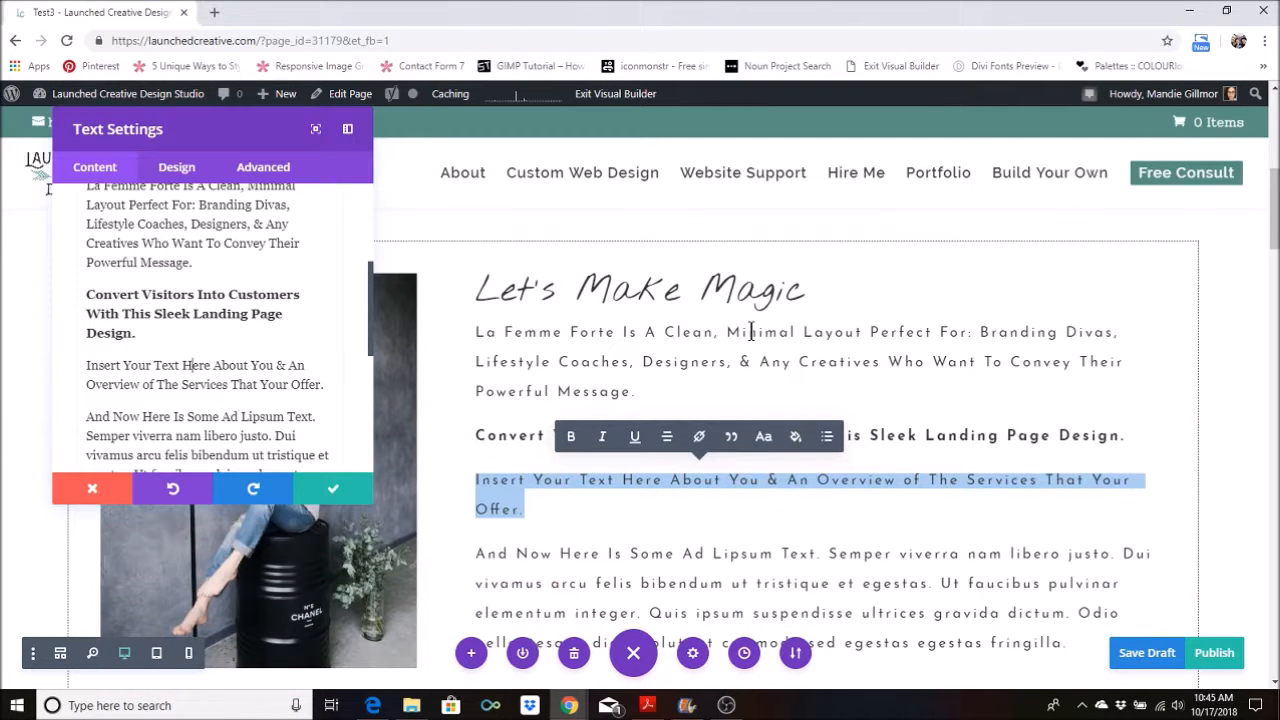
scroll(751, 333, down, 1)
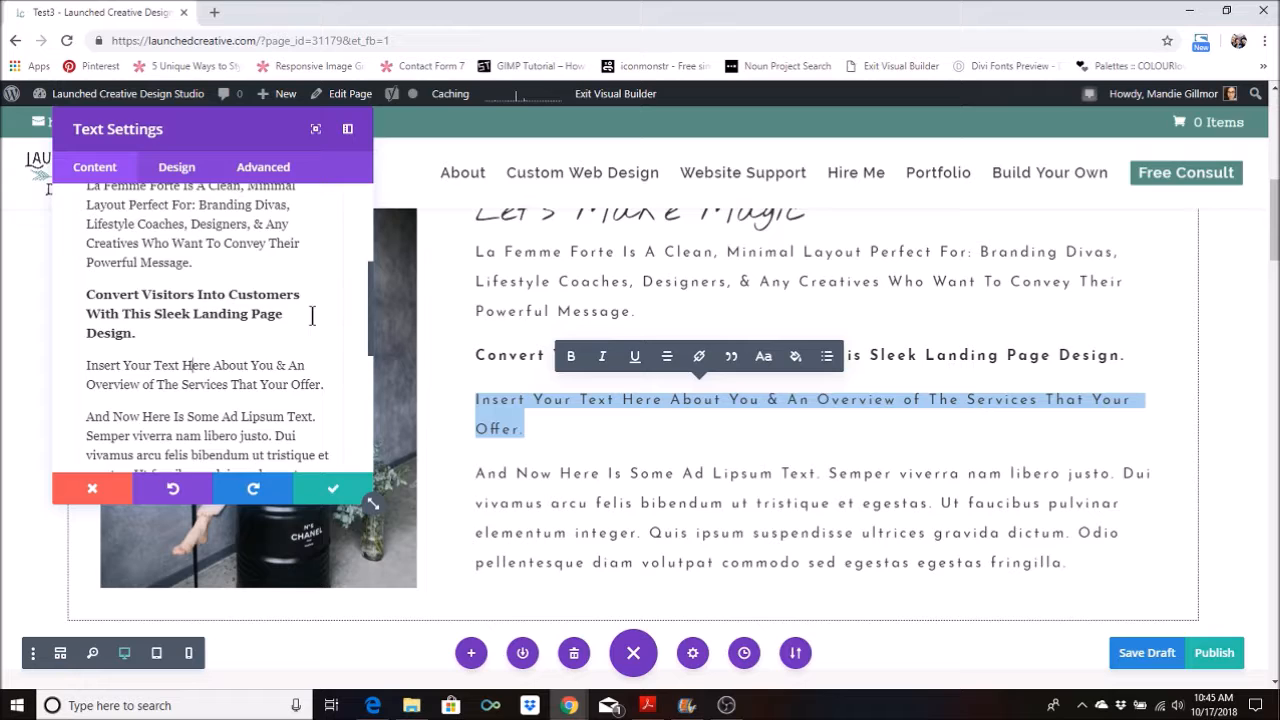
Step: Look up the body font in the brand board PDF and set the module's body text to Roboto with Light weight
scroll(351, 284, up, 5)
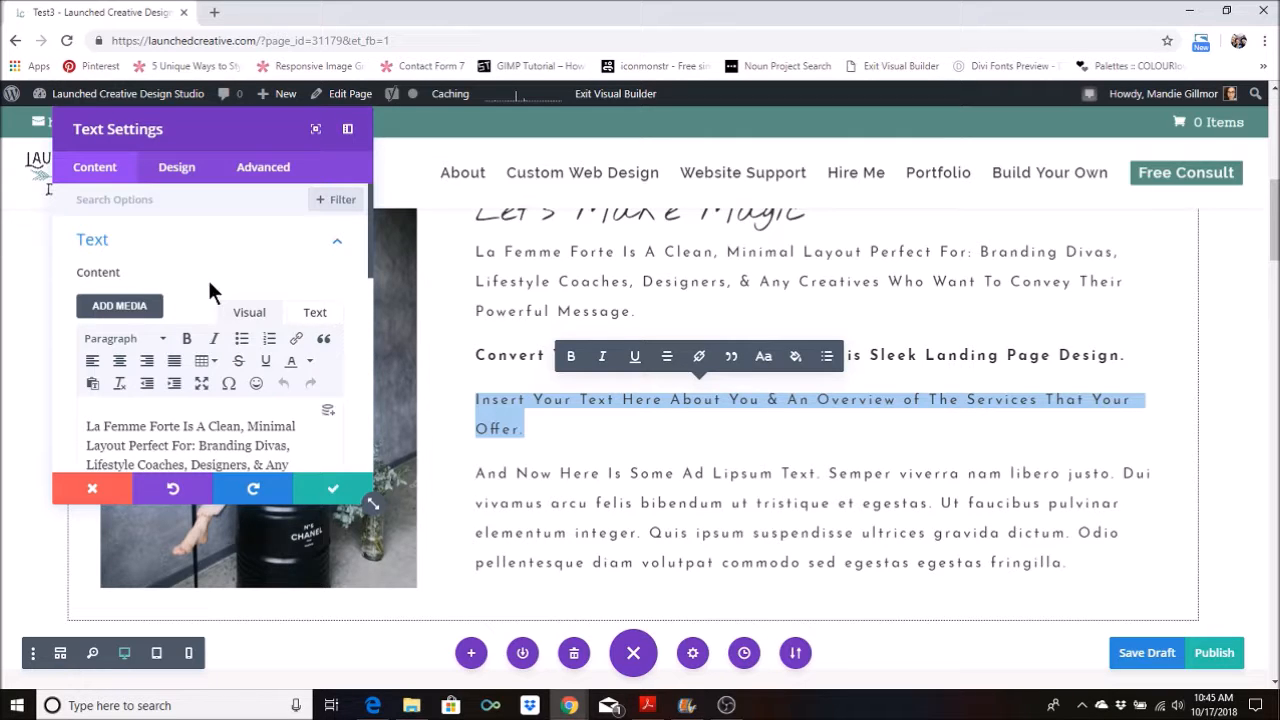
click(174, 184)
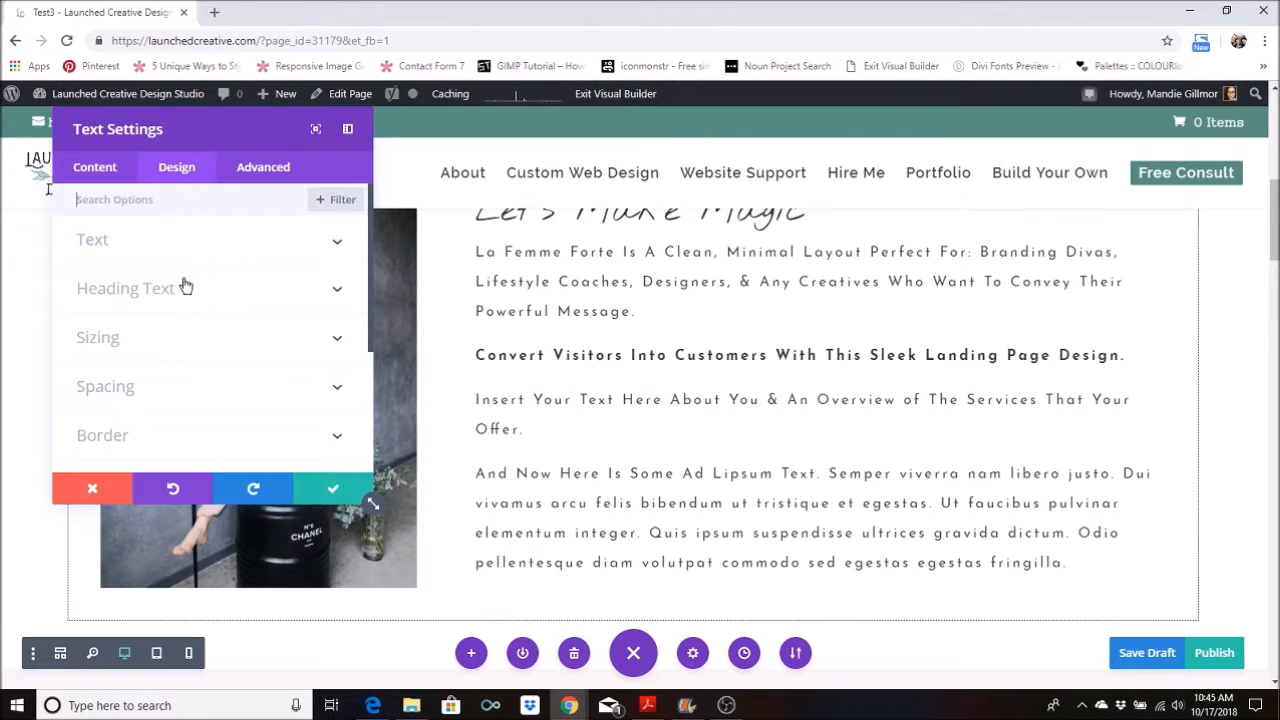
click(129, 257)
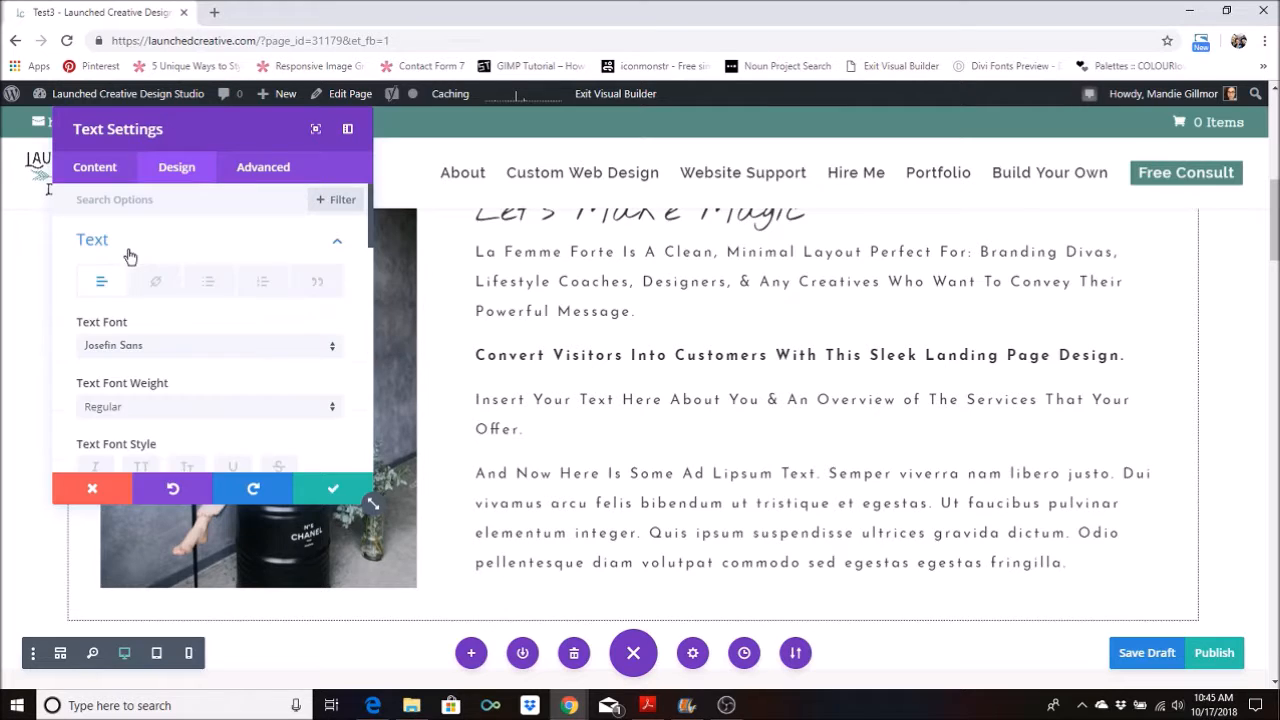
scroll(190, 330, down, 1)
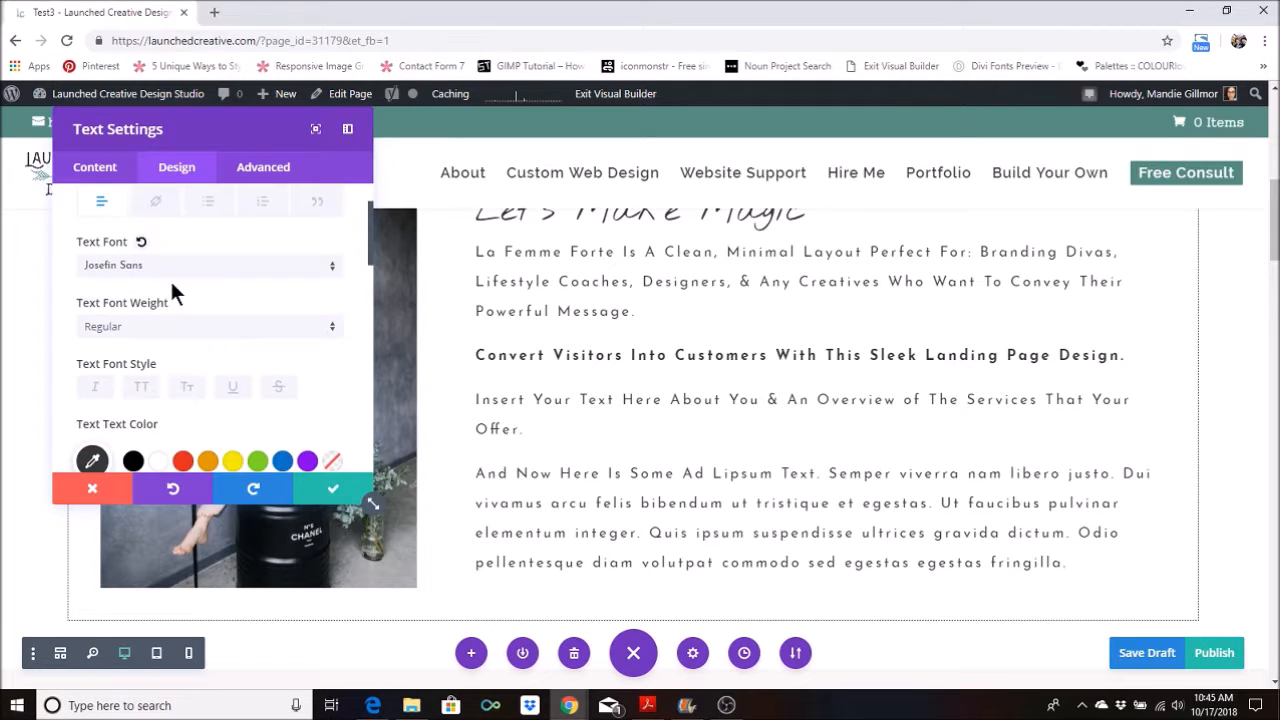
click(160, 268)
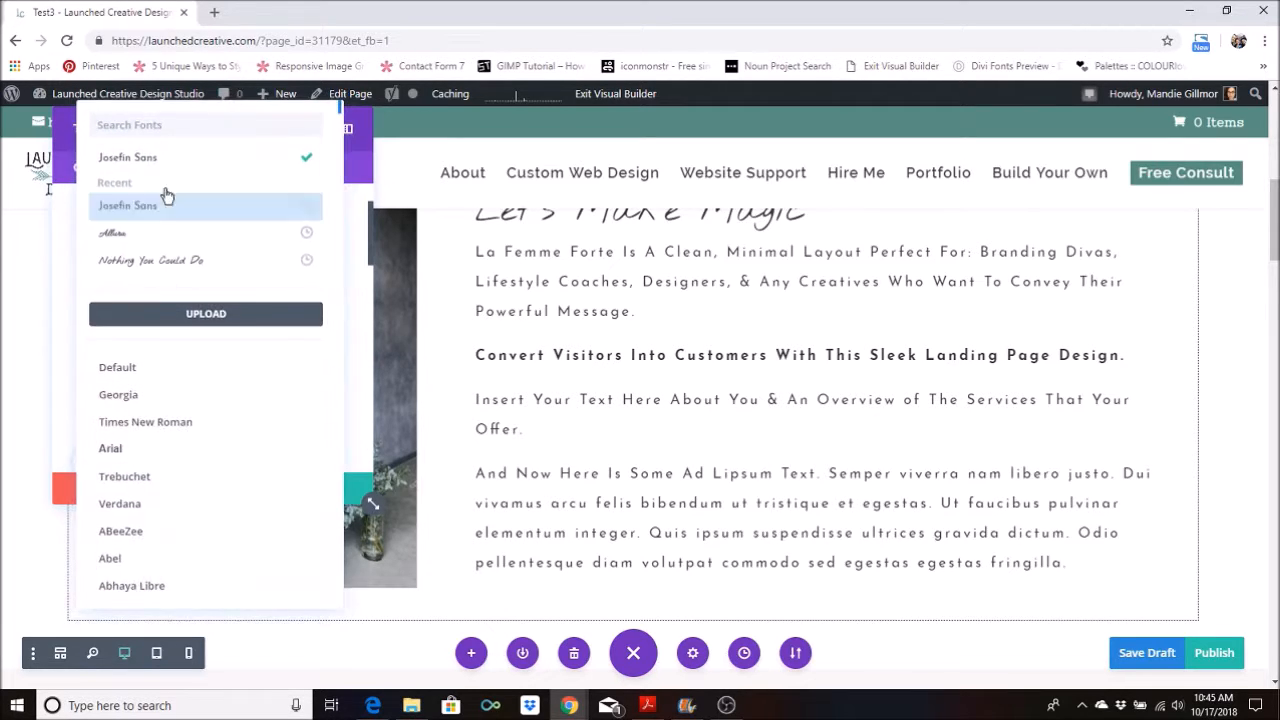
click(167, 125)
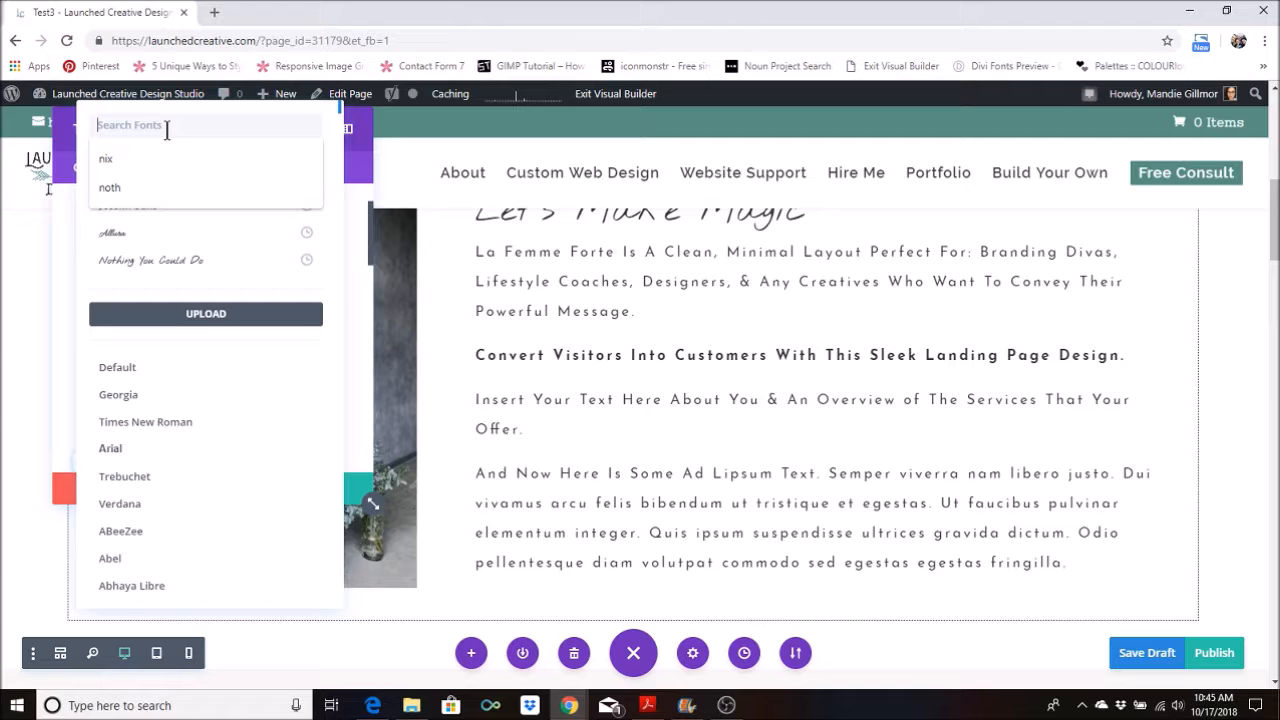
click(647, 705)
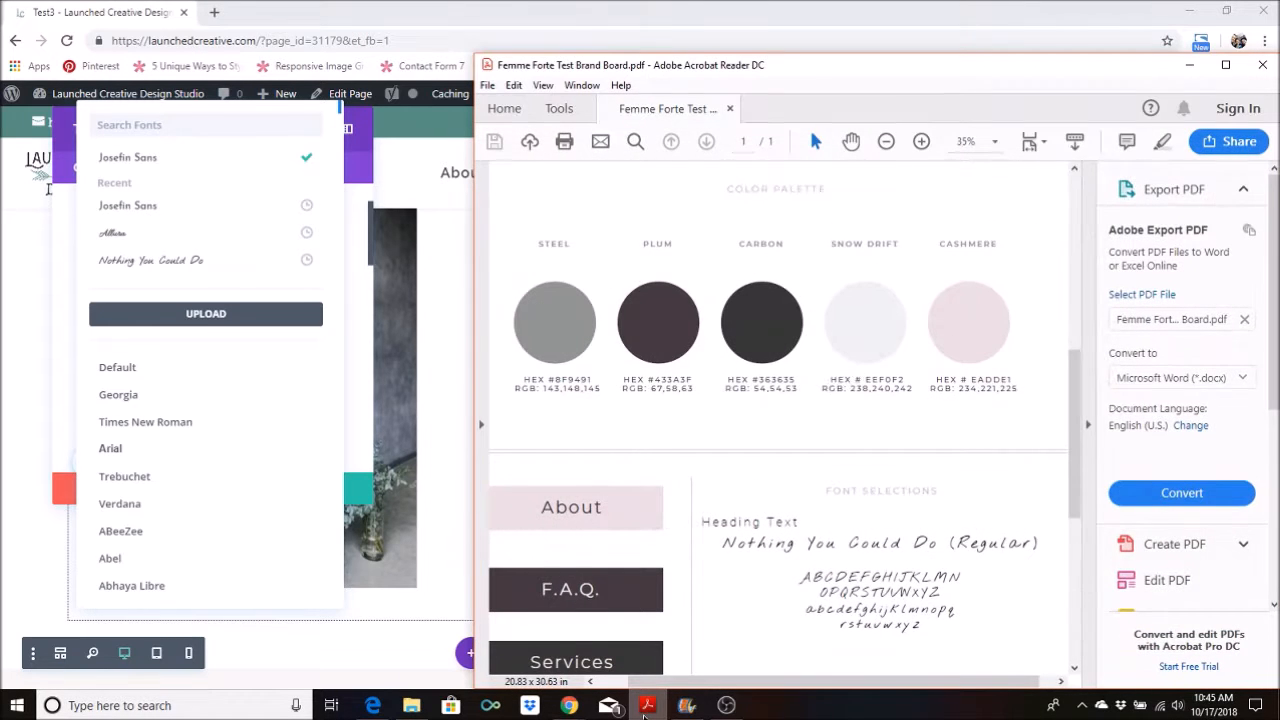
scroll(815, 468, down, 3)
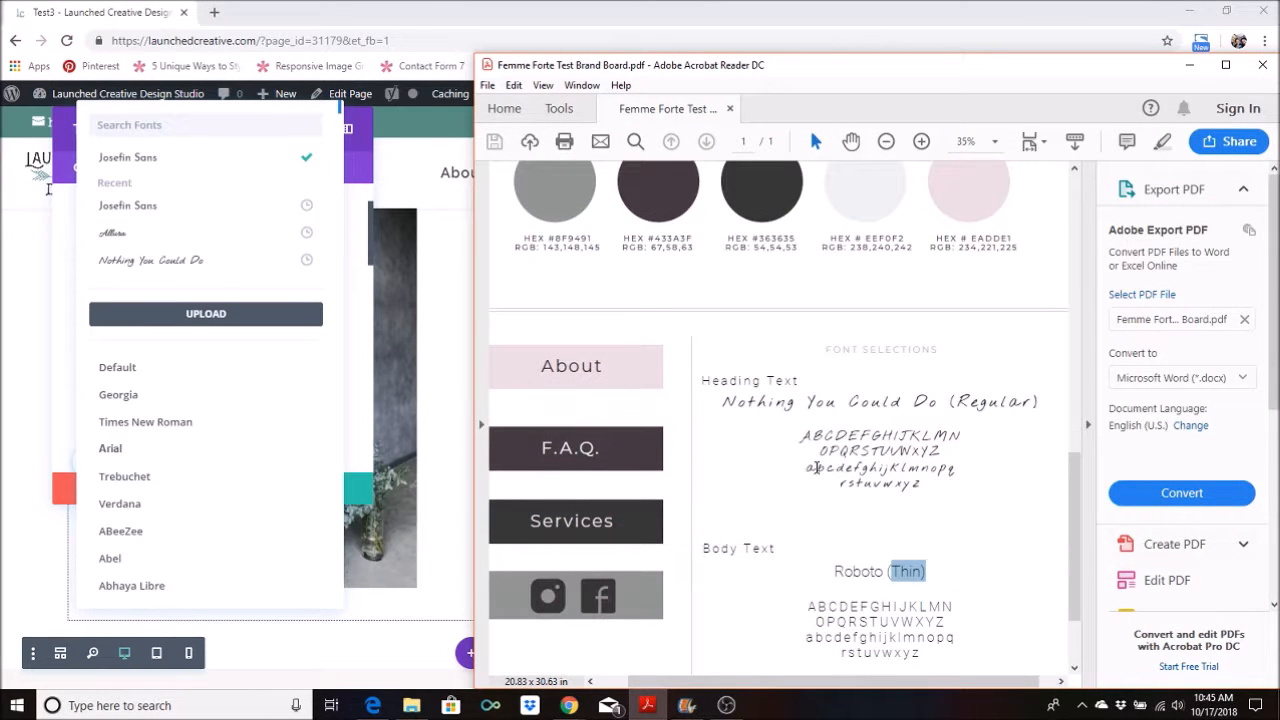
click(1190, 64)
text(robo)
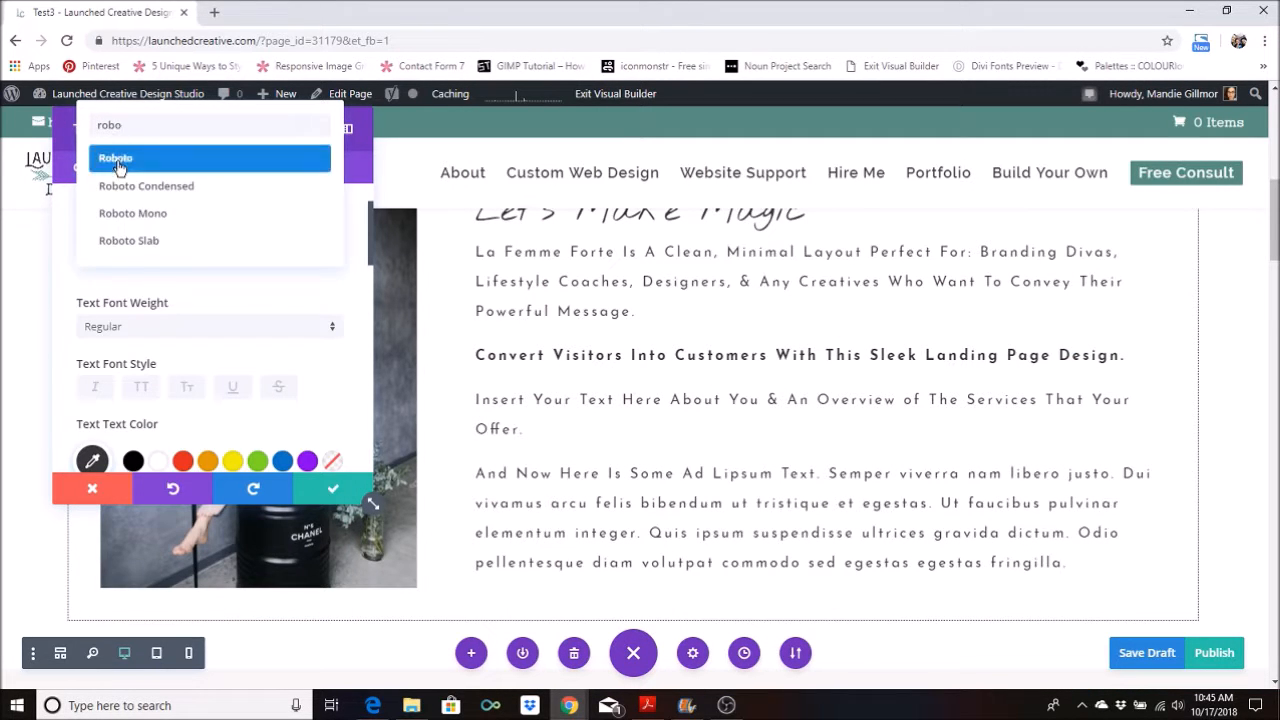
click(115, 158)
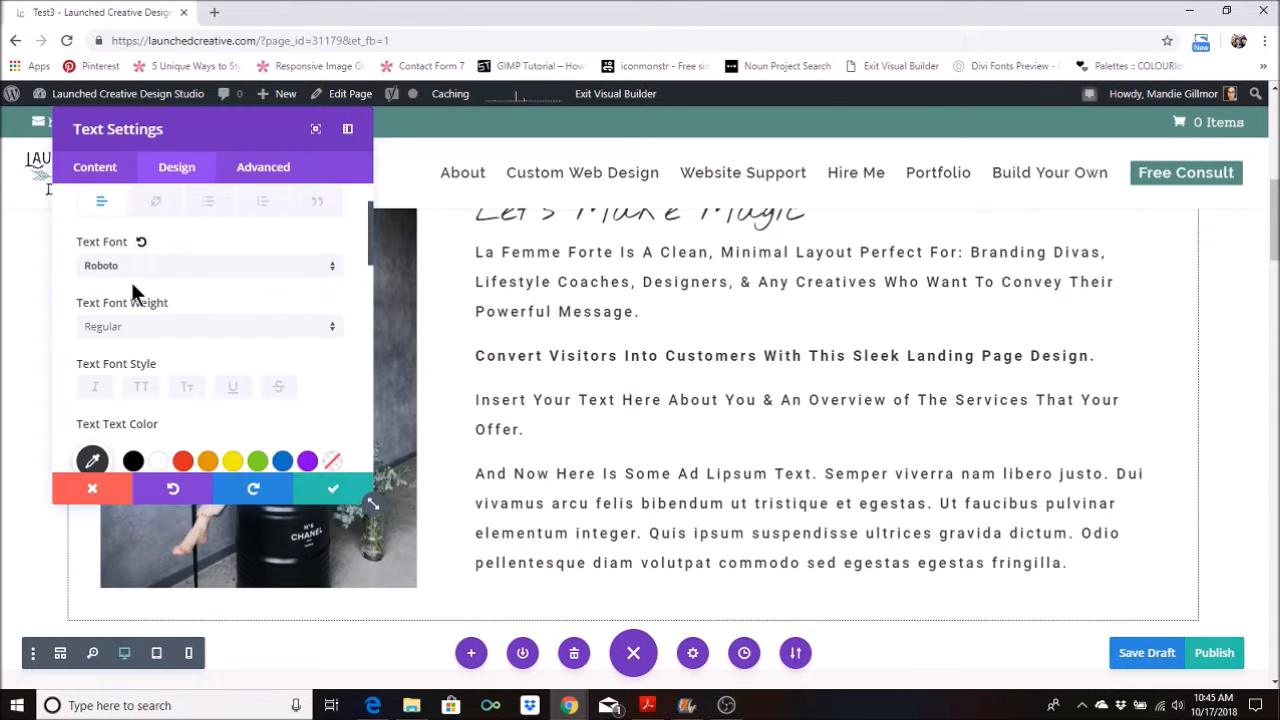
click(143, 328)
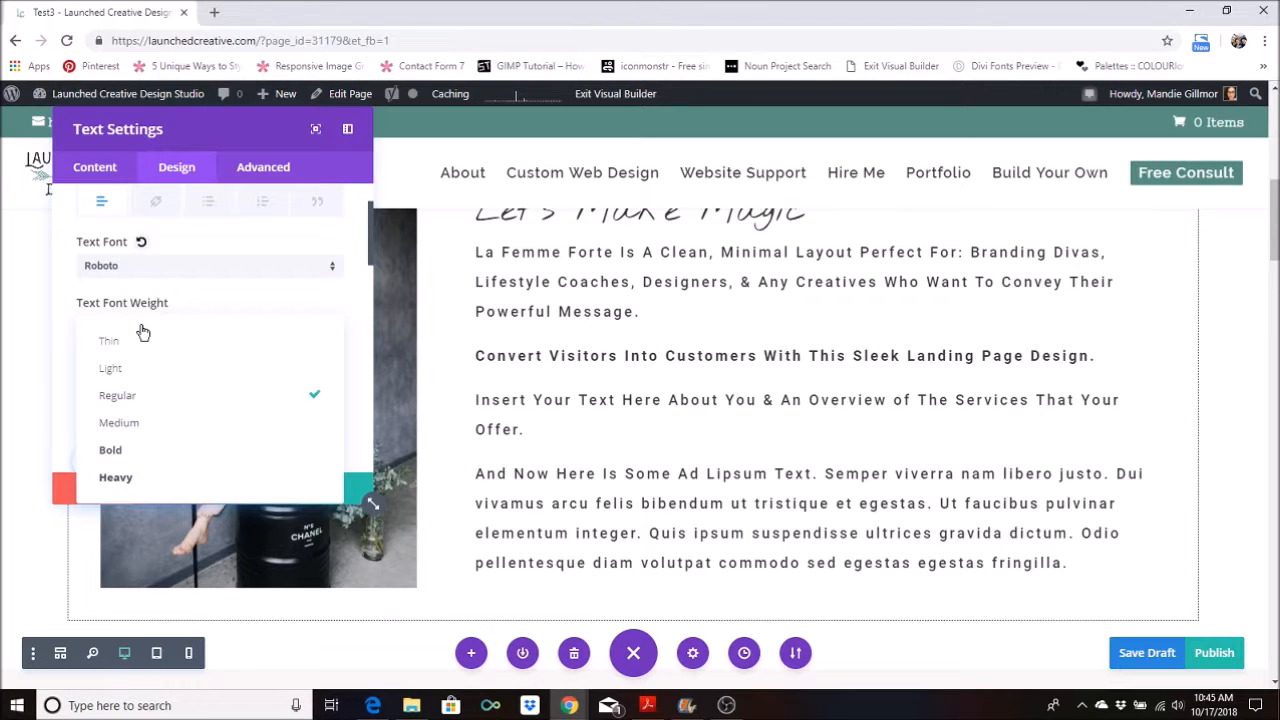
click(143, 368)
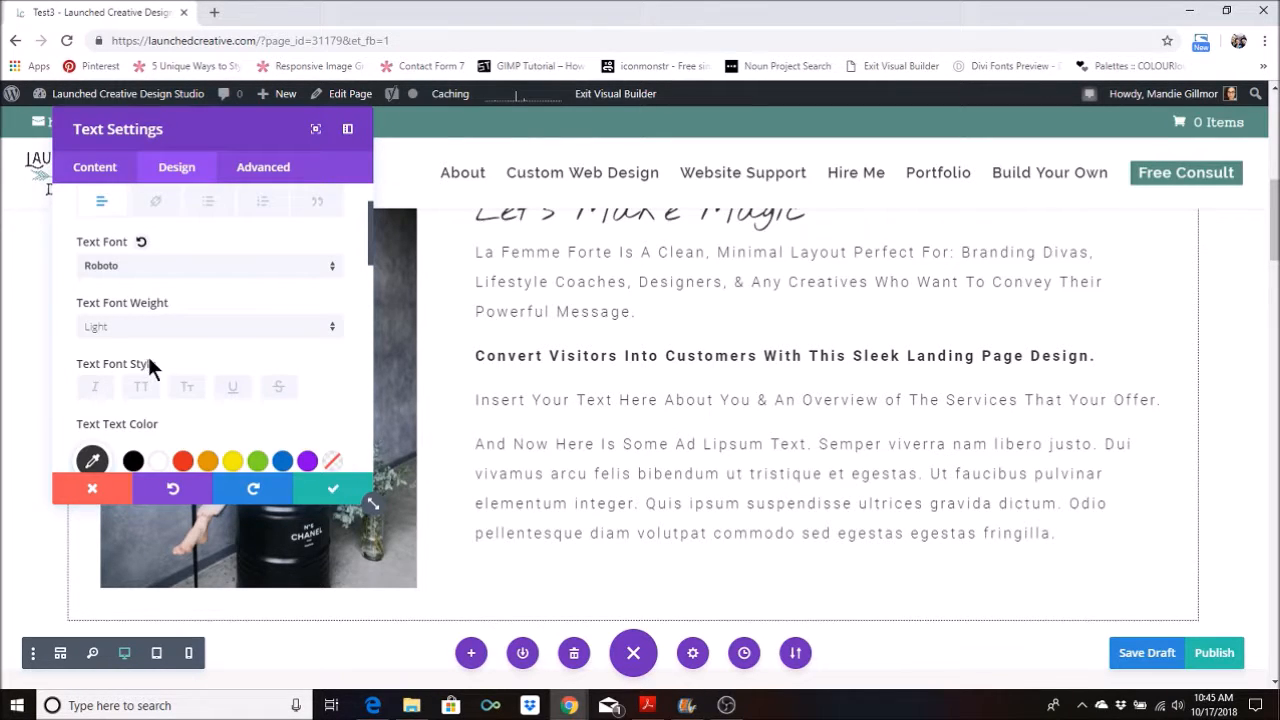
Step: Try the italic, uppercase, small caps, underline and strikethrough styles on the body text and clear them all
scroll(146, 364, down, 3)
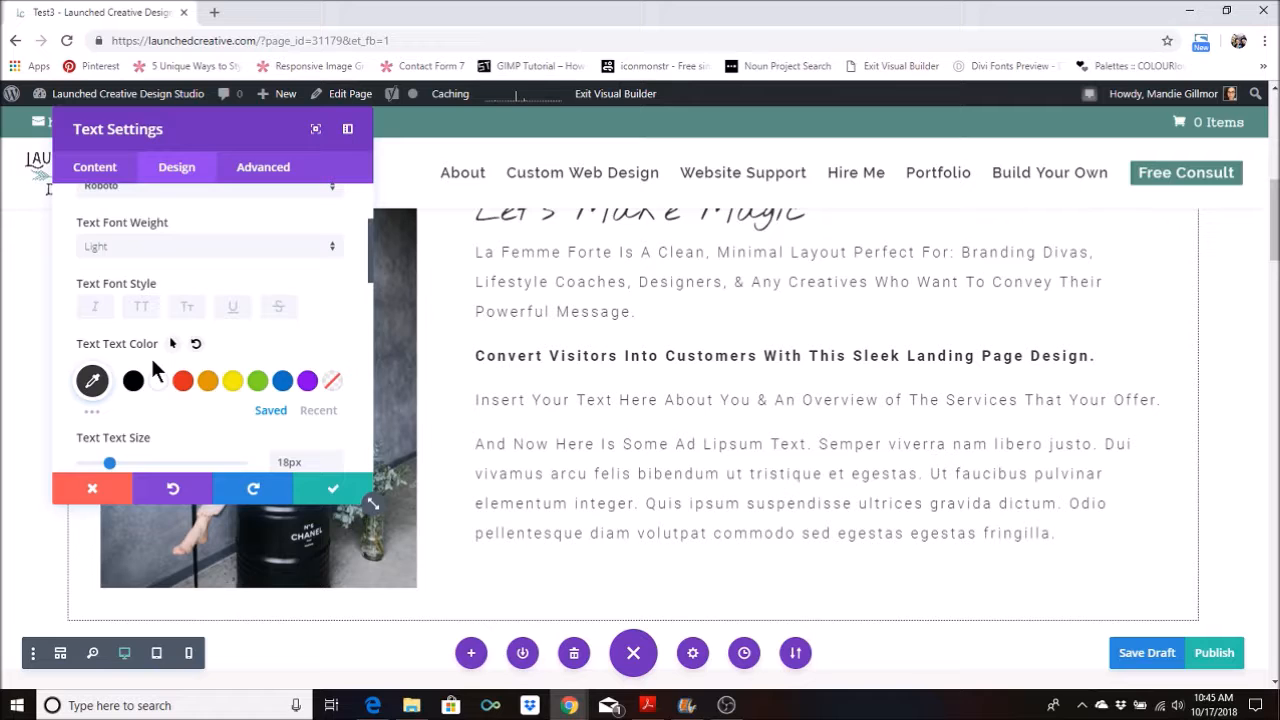
click(95, 306)
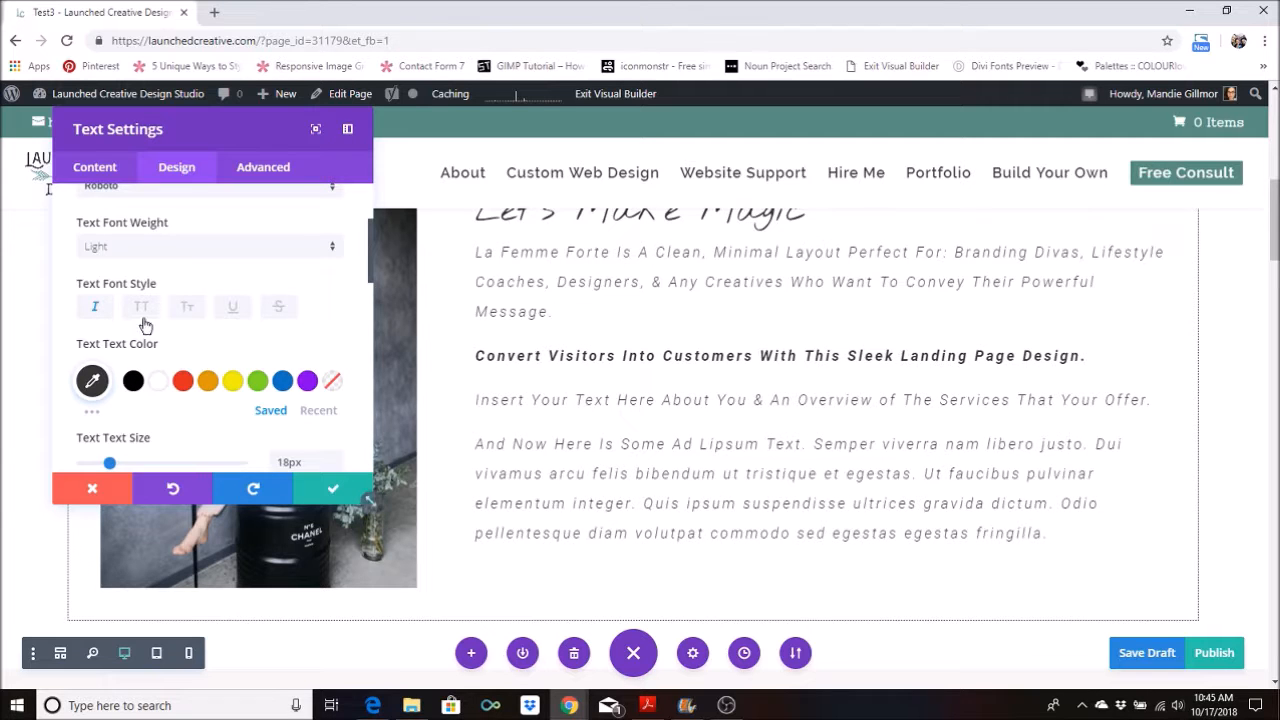
click(141, 307)
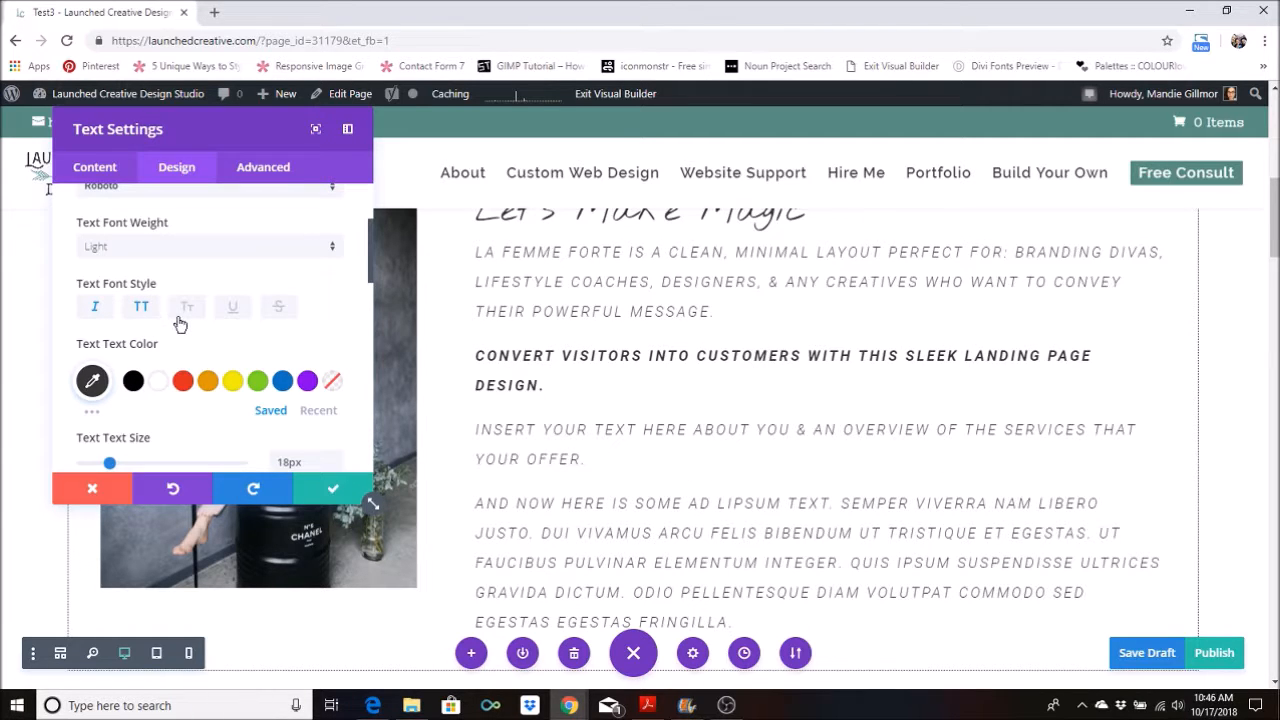
click(184, 308)
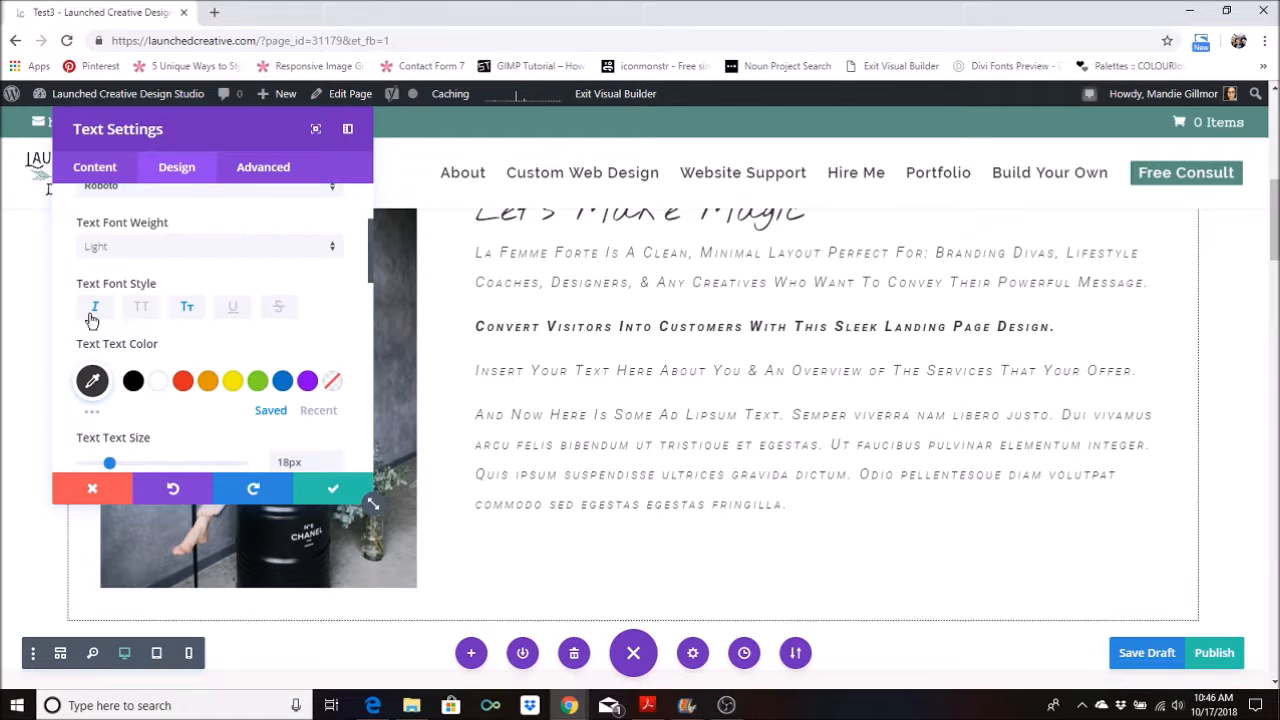
click(221, 312)
click(278, 308)
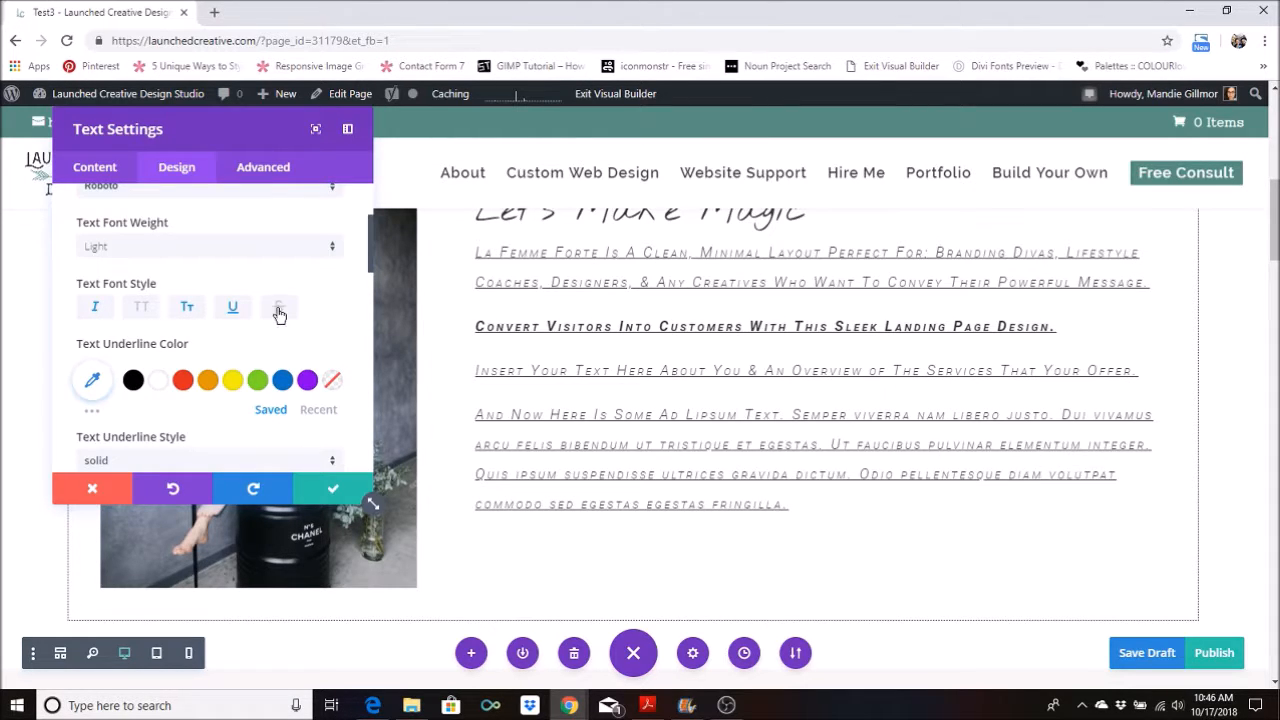
click(100, 316)
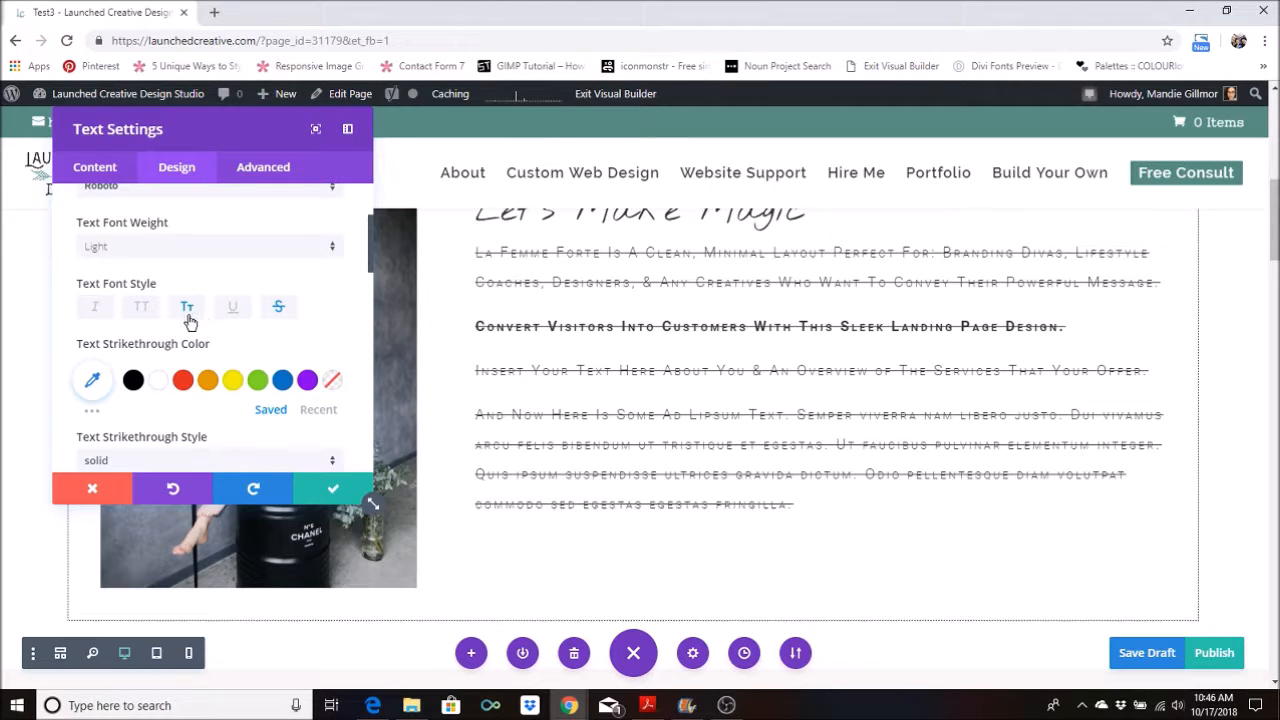
click(188, 316)
click(278, 308)
Step: Open the body text's color picker and compare its hex code with the Carbon color in the brand board PDF
scroll(209, 391, down, 2)
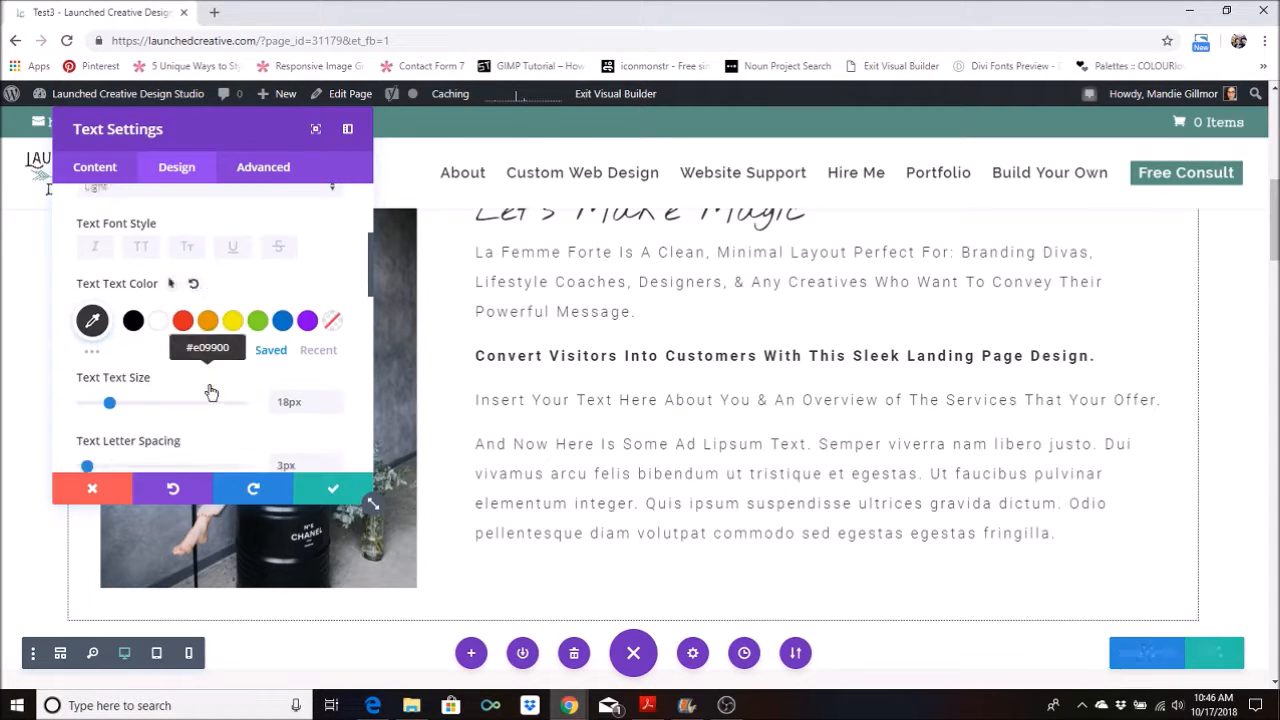
click(93, 301)
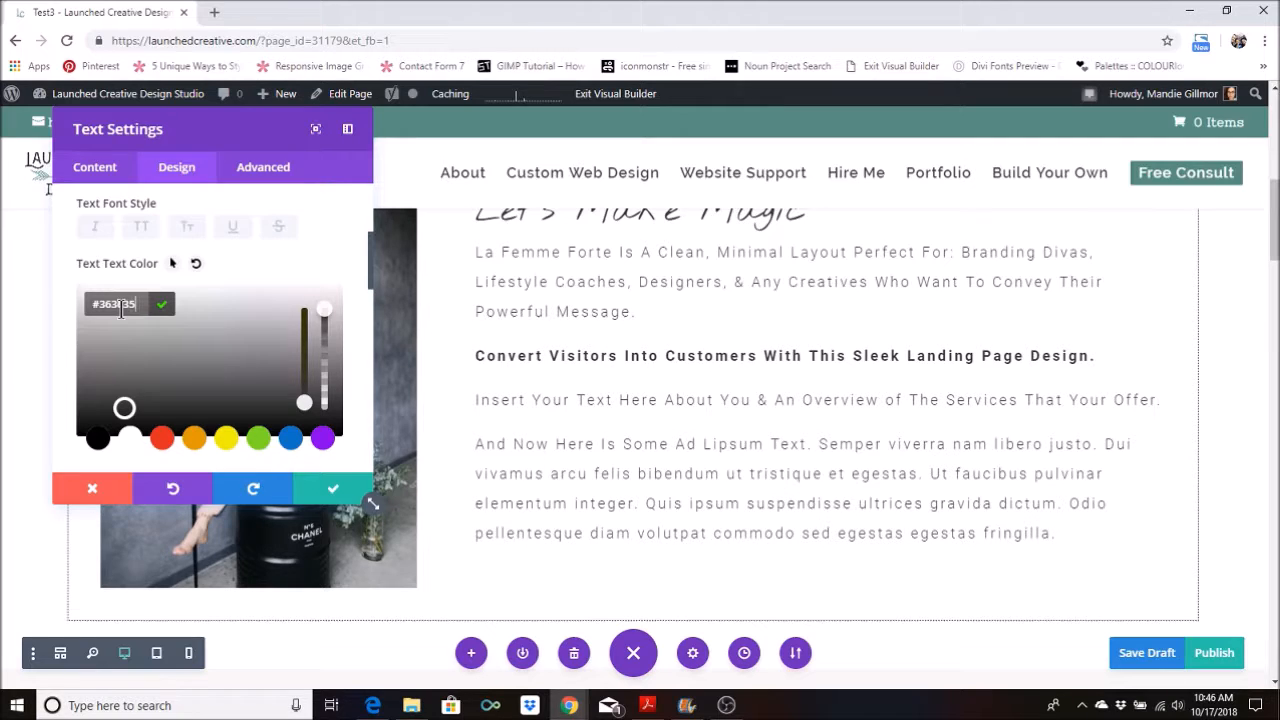
click(647, 705)
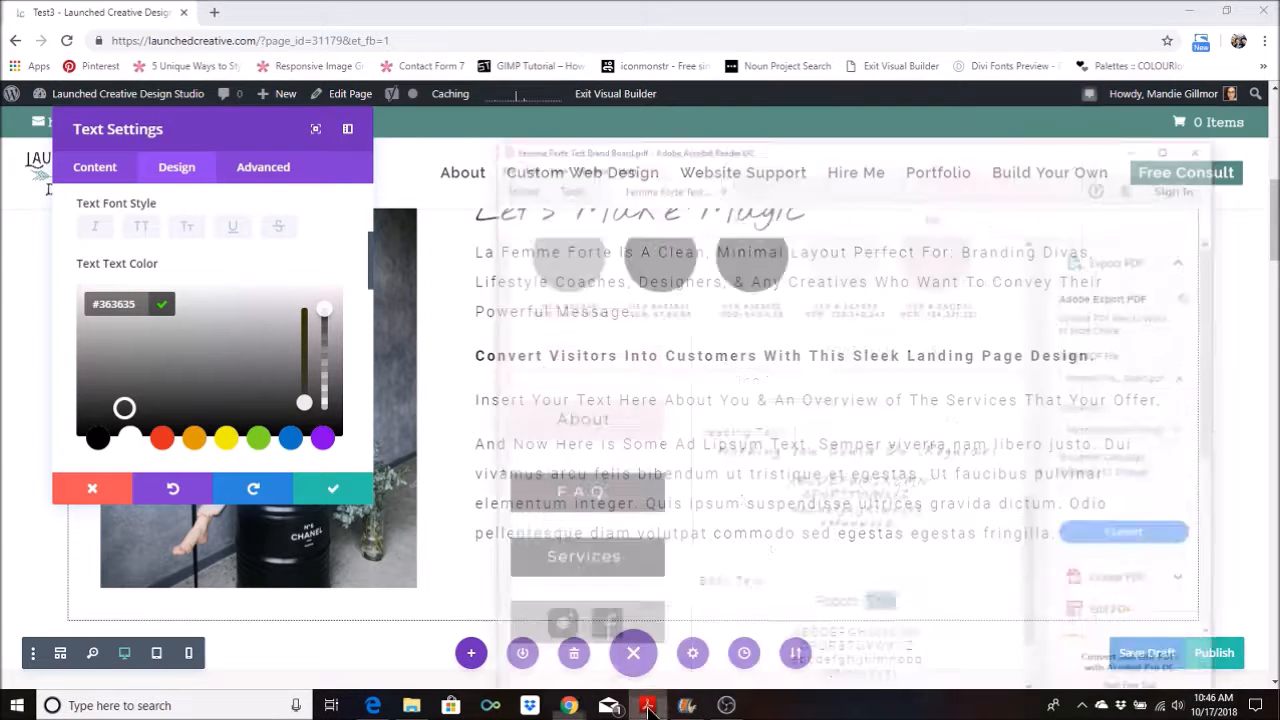
scroll(782, 400, up, 2)
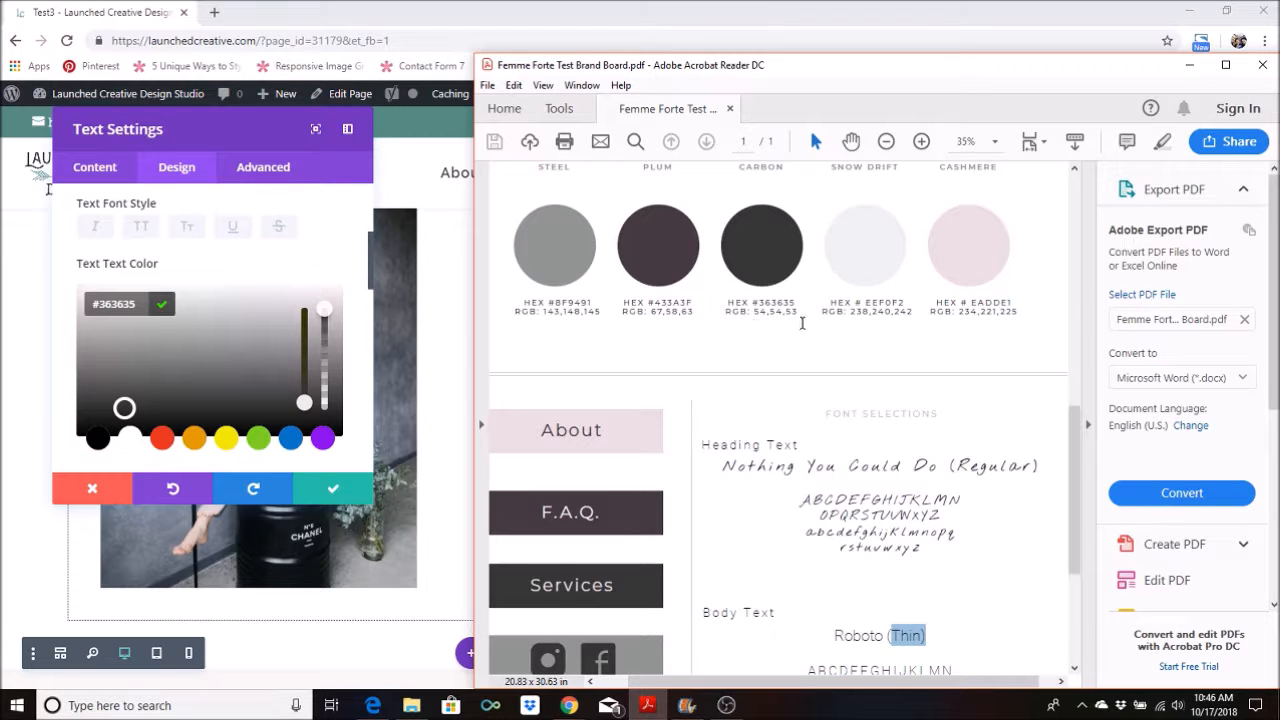
click(1189, 64)
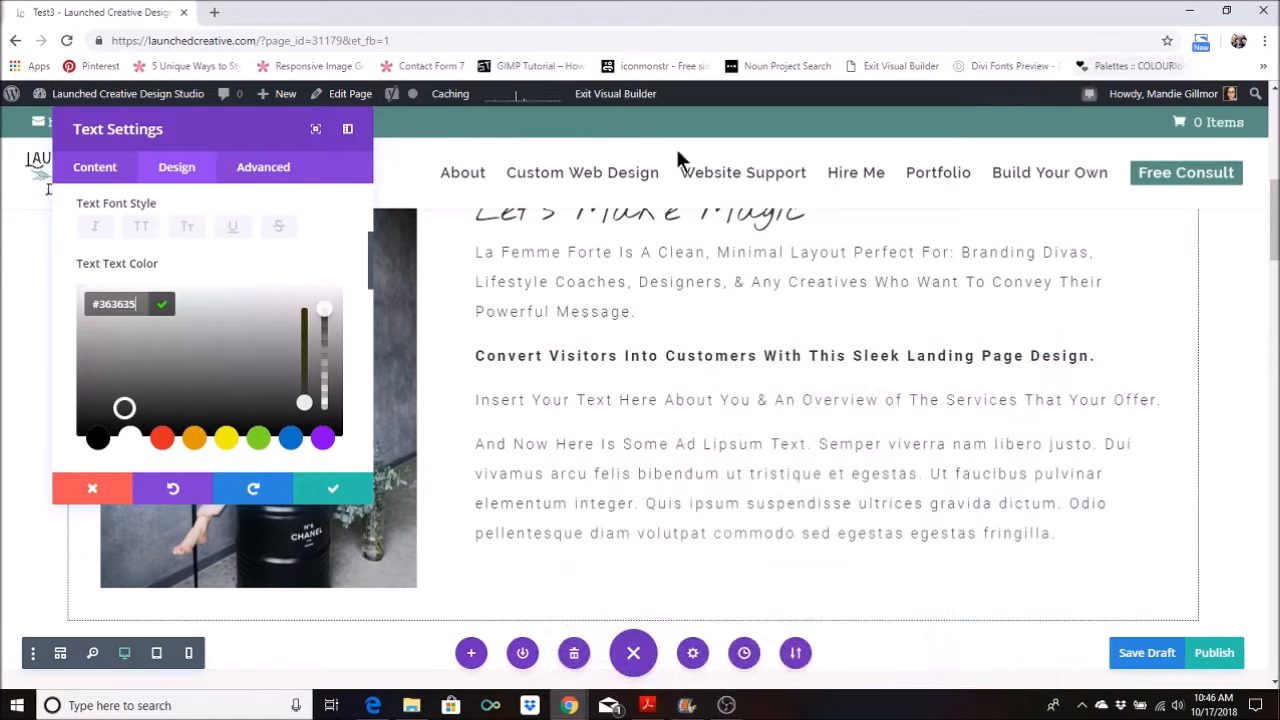
Step: Try the red and blue preset colors on the body text and set the color back to #363635
click(161, 439)
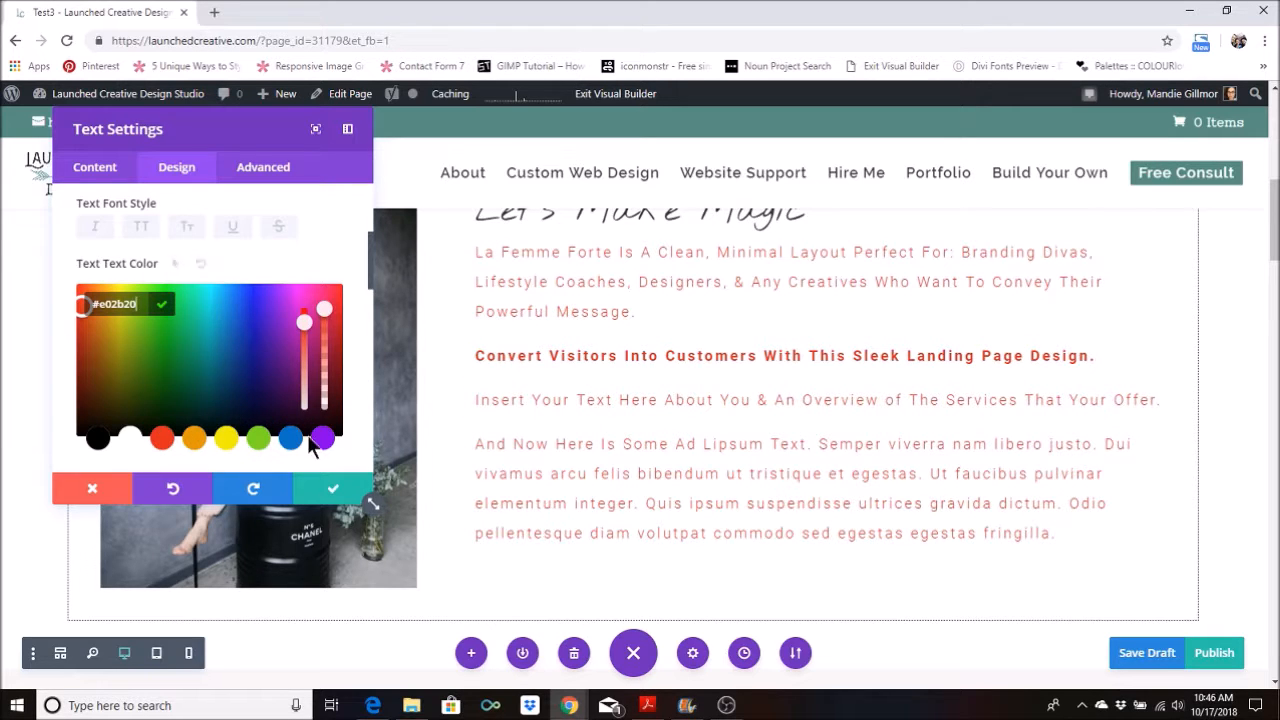
click(291, 438)
double_click(124, 306)
key(BackSpace)
text(363635)
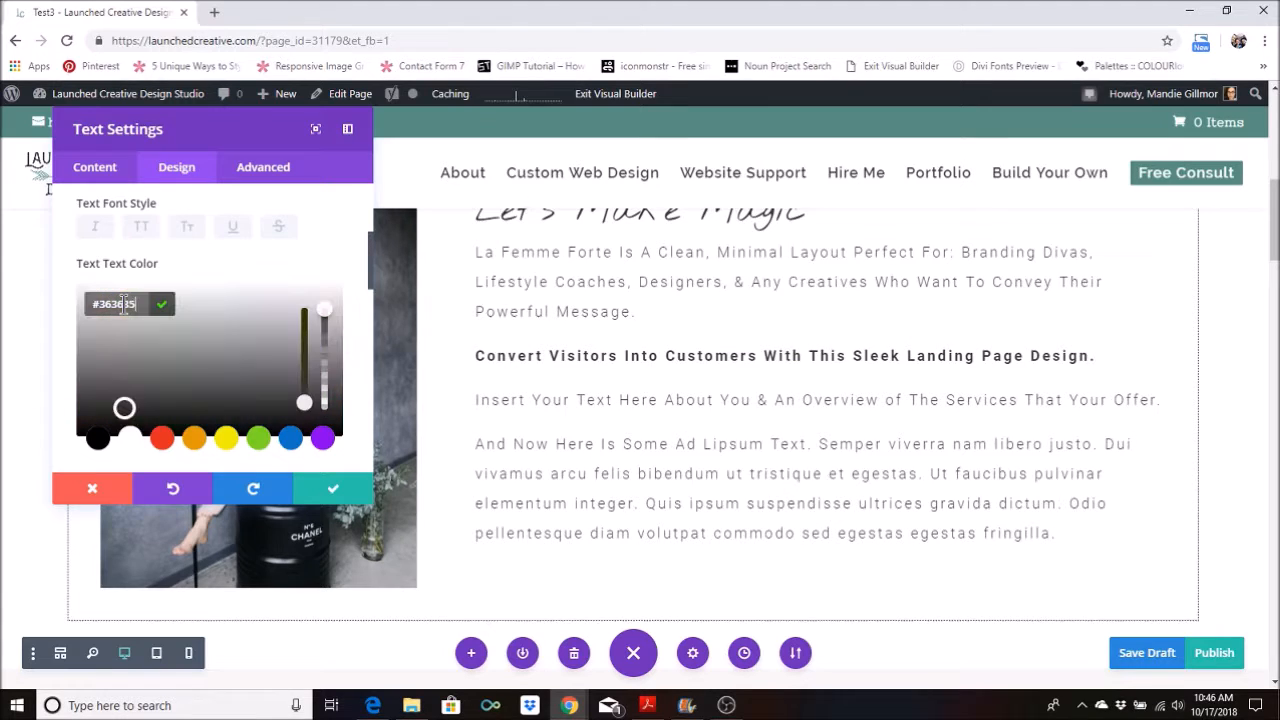
scroll(179, 285, up, 2)
scroll(179, 285, down, 3)
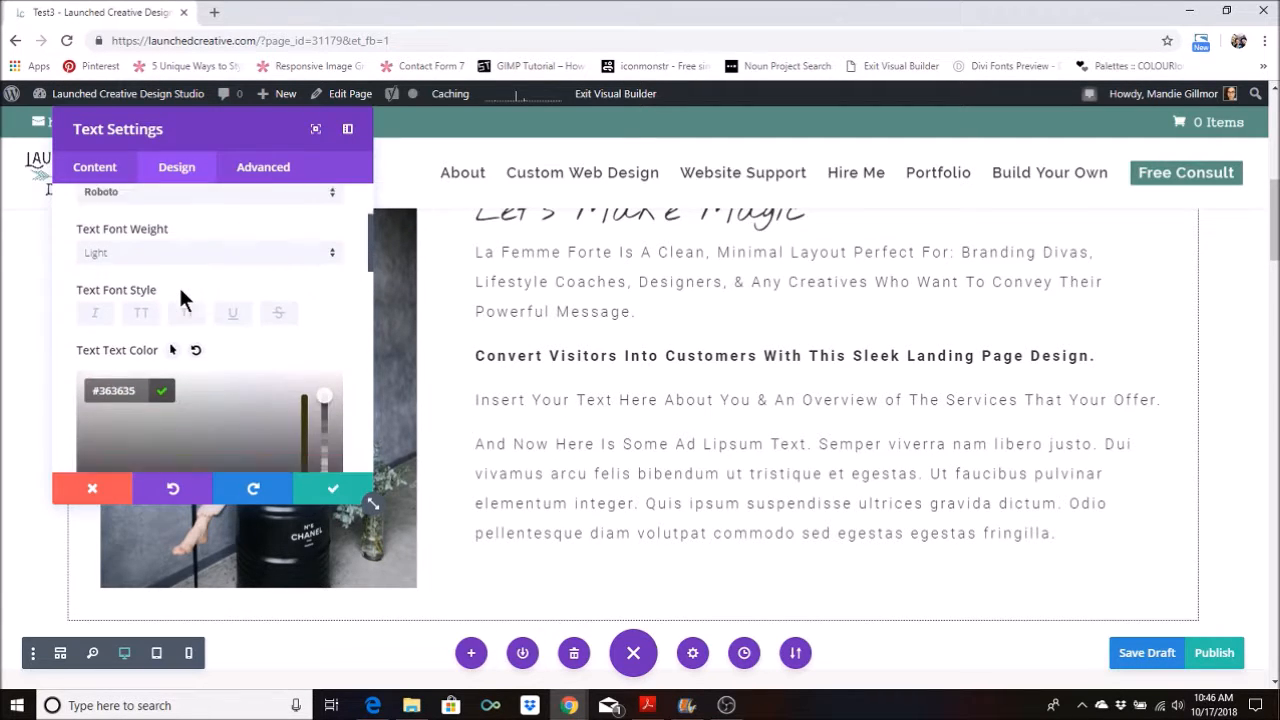
scroll(172, 306, down, 1)
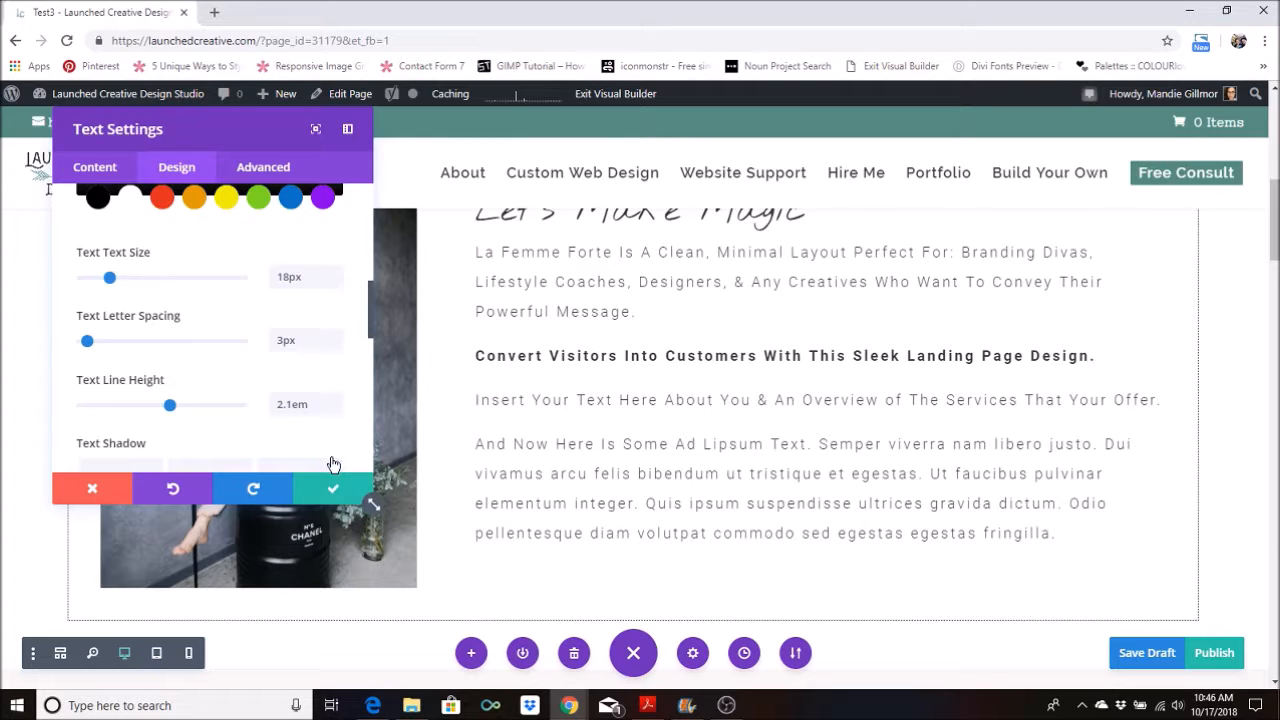
Step: Set the letter spacing of the "Let's Make Magic" body text to 2px
click(336, 345)
scroll(336, 344, down, 2)
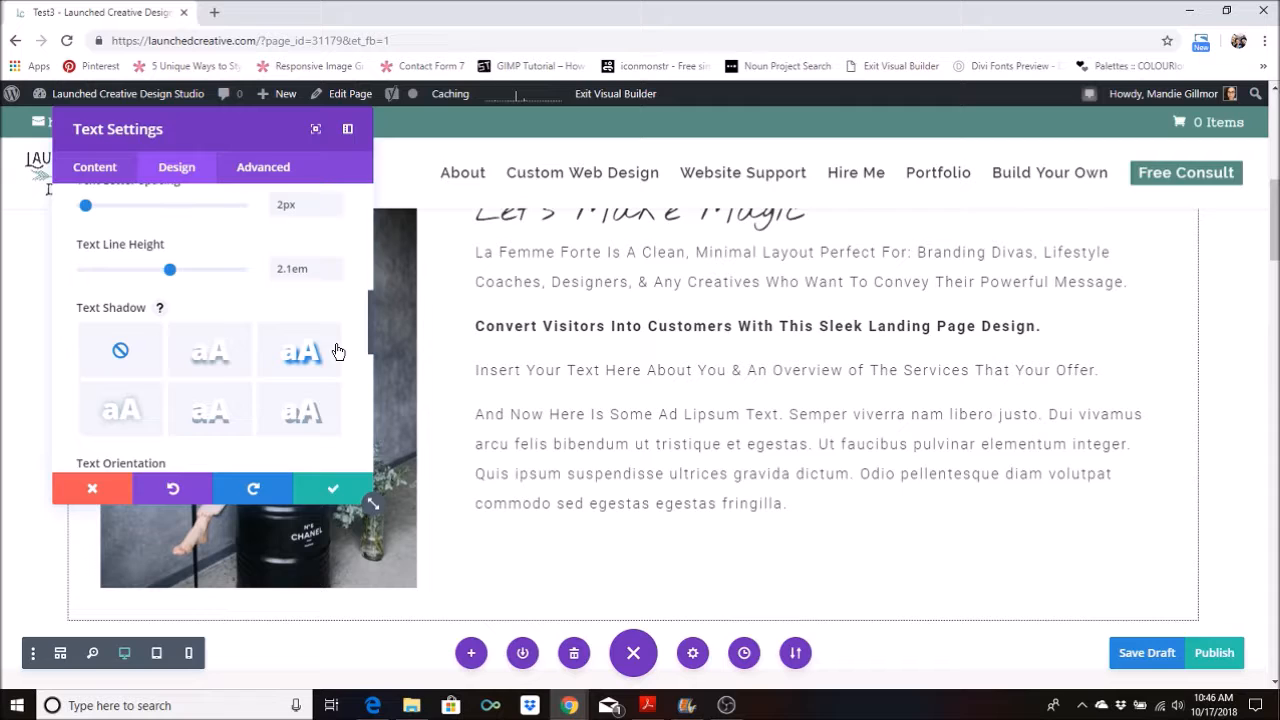
scroll(594, 484, up, 1)
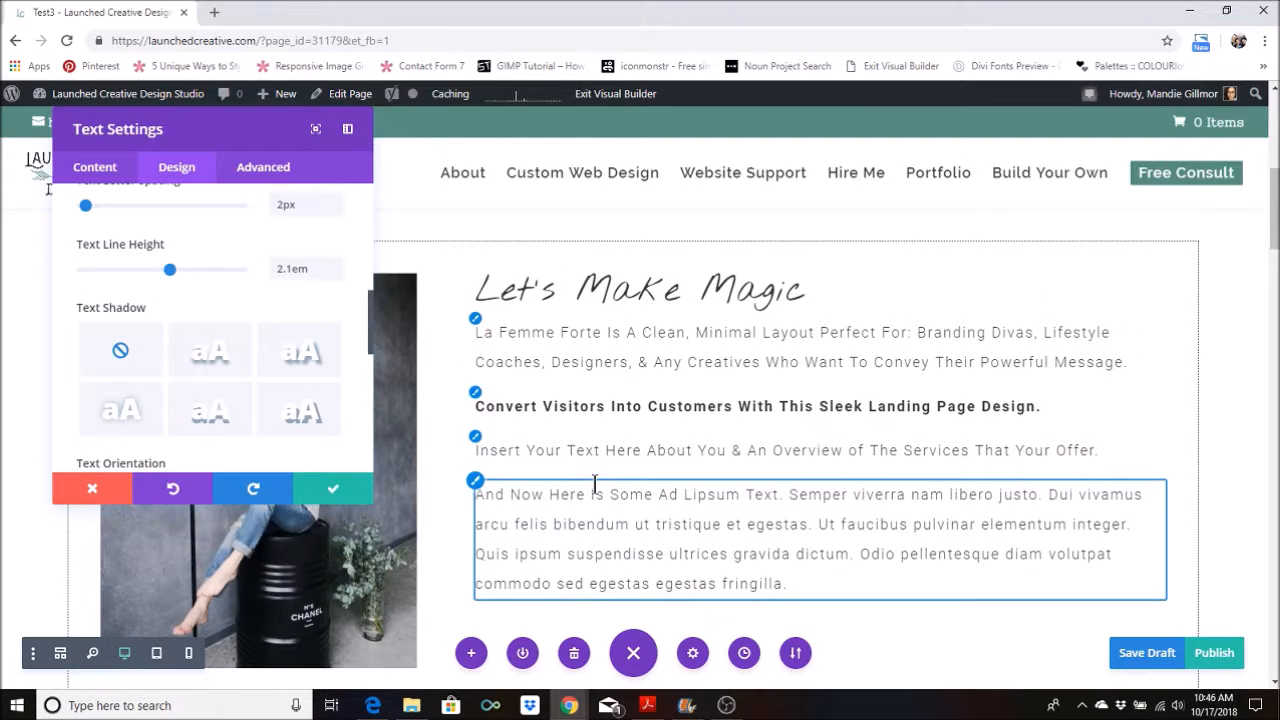
Step: Try center, right and justified orientation on the body text and set it back to left-aligned
scroll(392, 402, down, 1)
scroll(226, 387, down, 2)
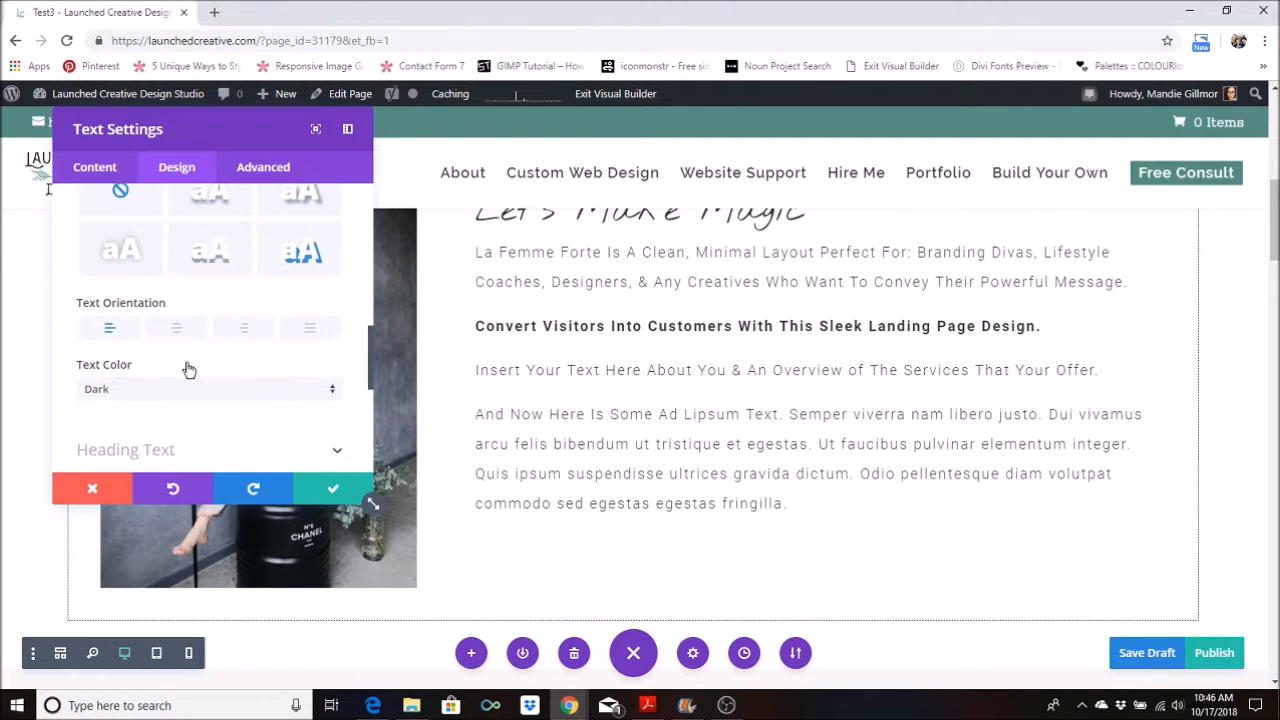
click(98, 323)
click(242, 330)
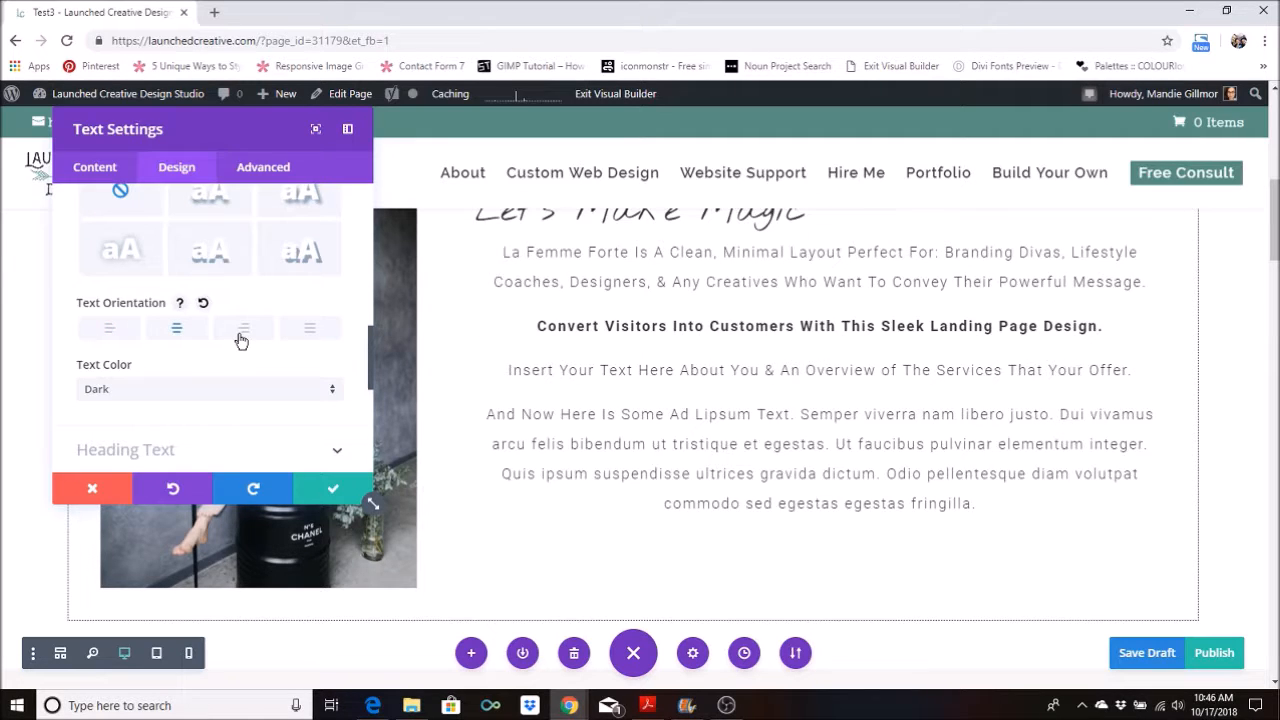
click(304, 334)
click(110, 335)
Step: Look through the text module's remaining design options, from heading text to animation, and view the three service columns further down the page
scroll(188, 388, down, 2)
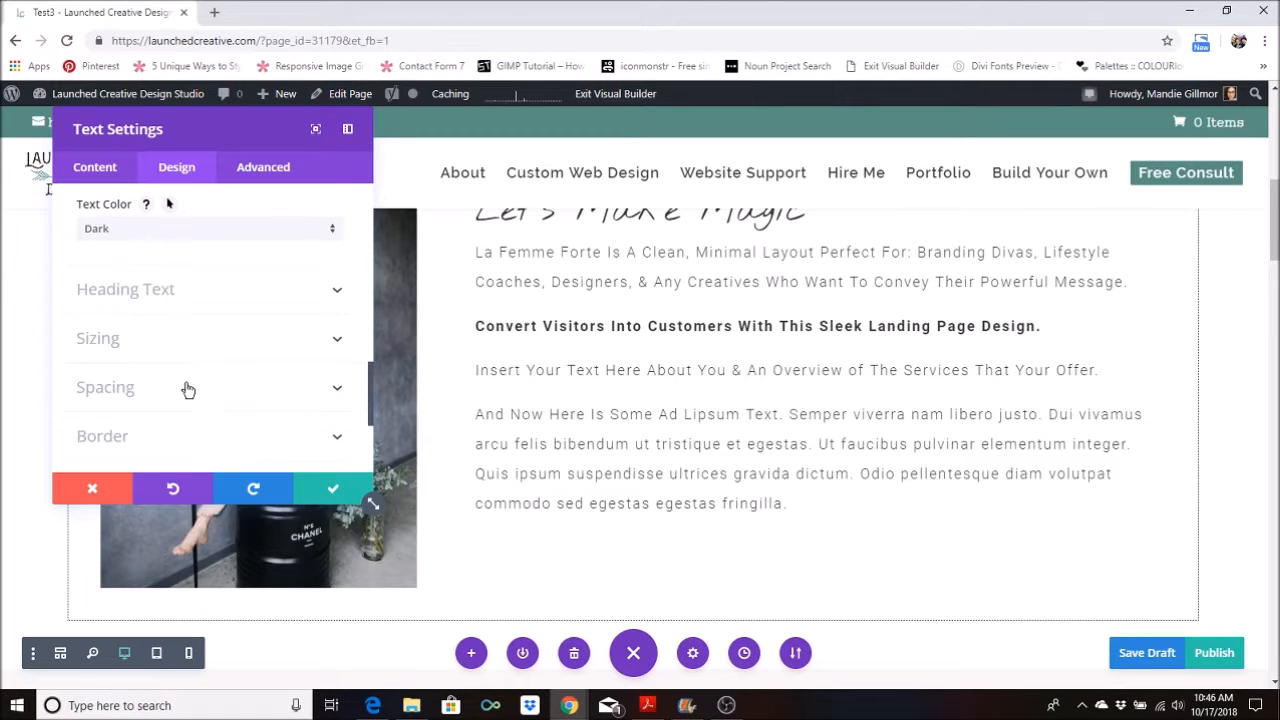
scroll(160, 433, down, 3)
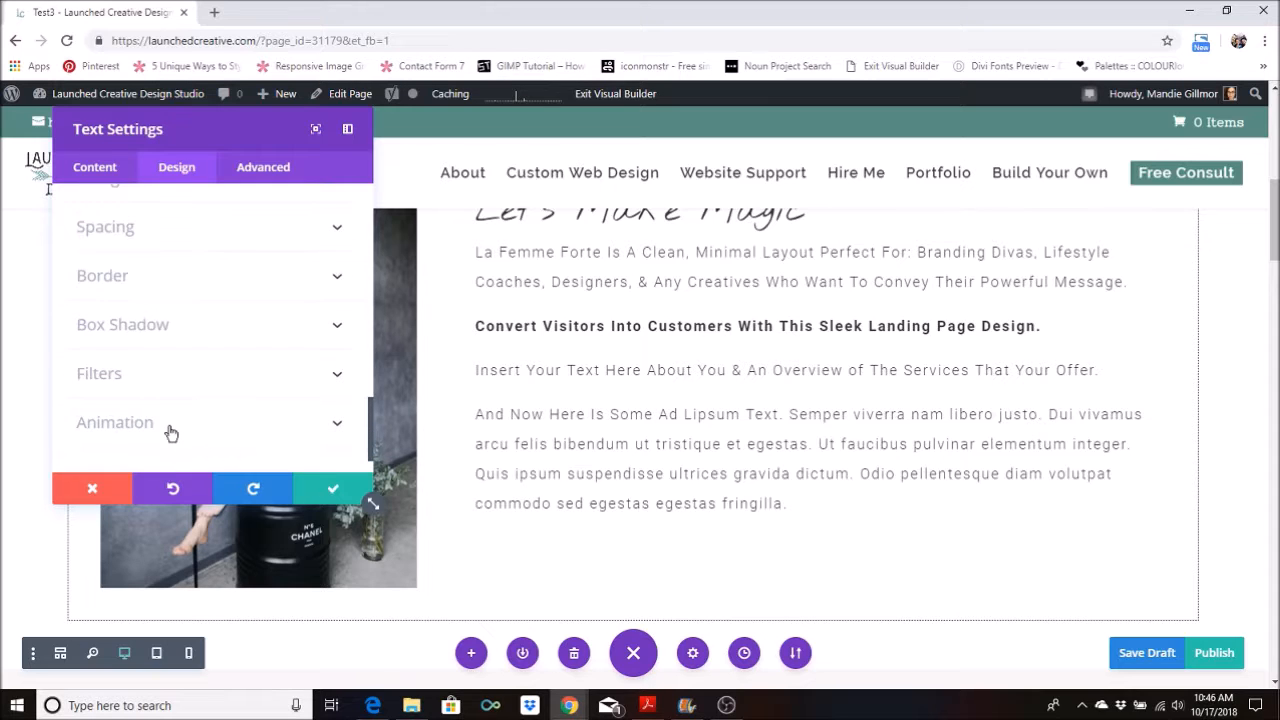
scroll(170, 432, up, 3)
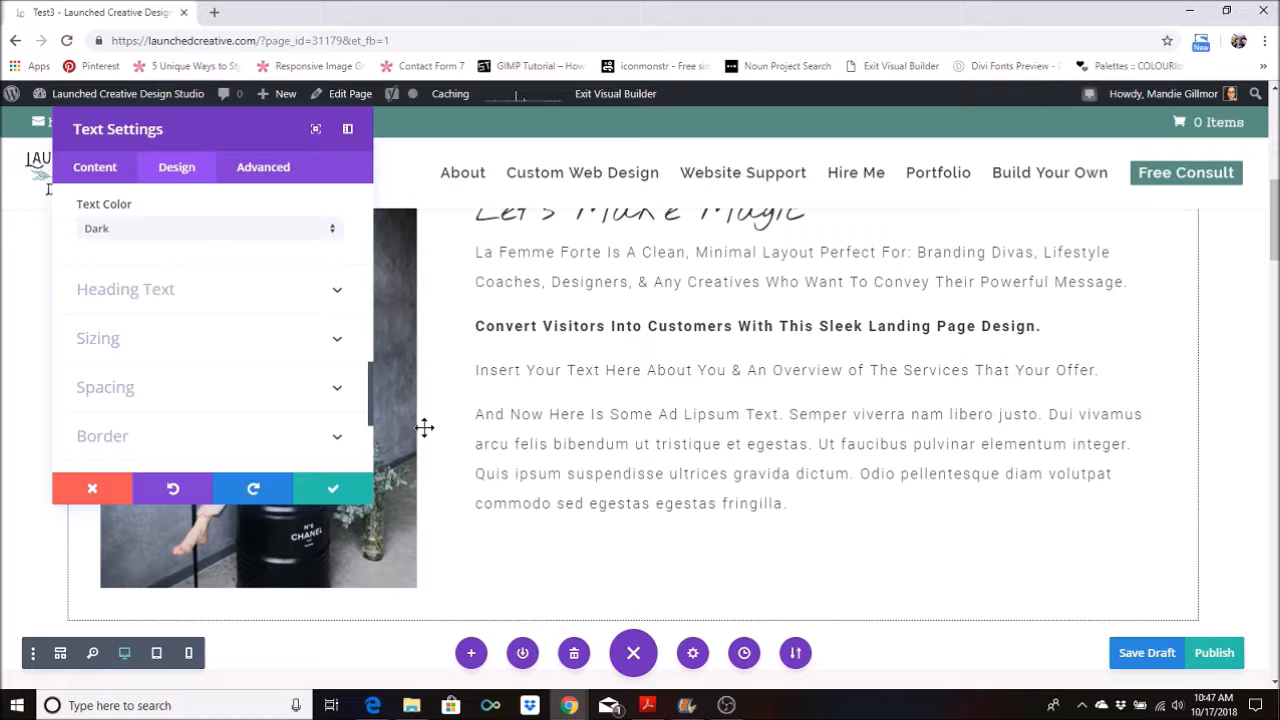
scroll(480, 563, up, 1)
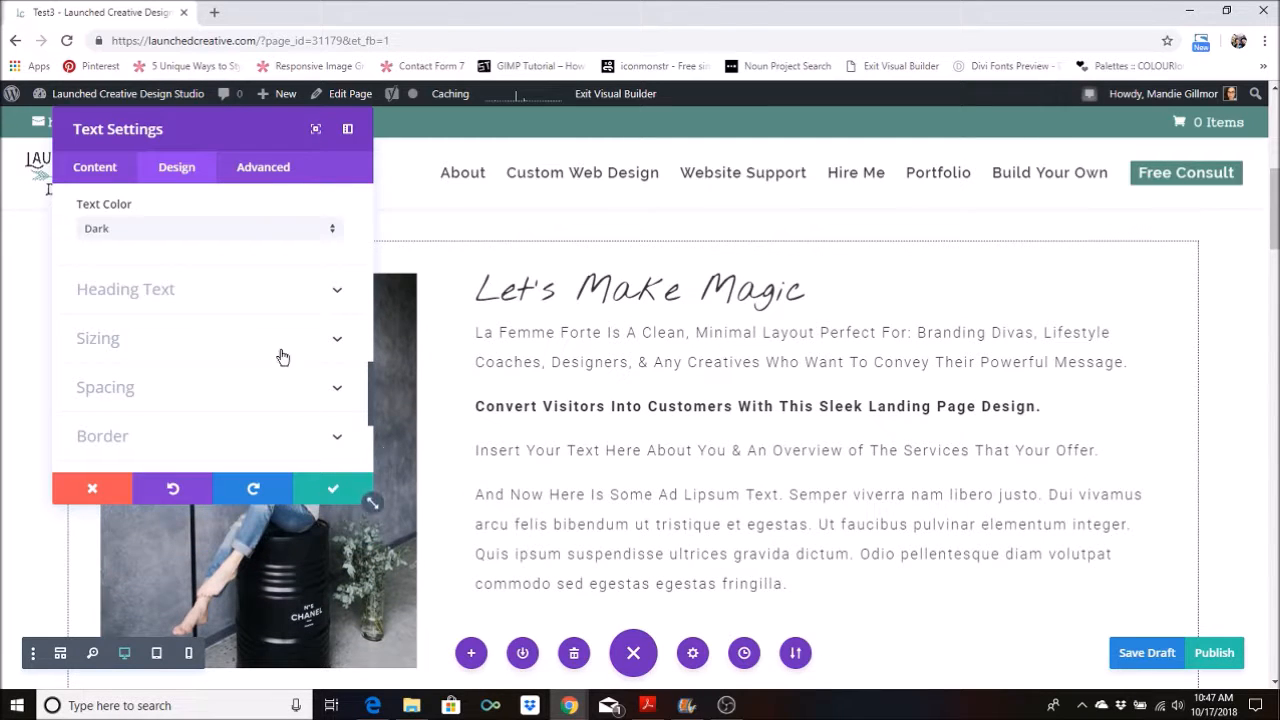
scroll(246, 423, up, 4)
scroll(226, 390, up, 3)
scroll(226, 390, down, 5)
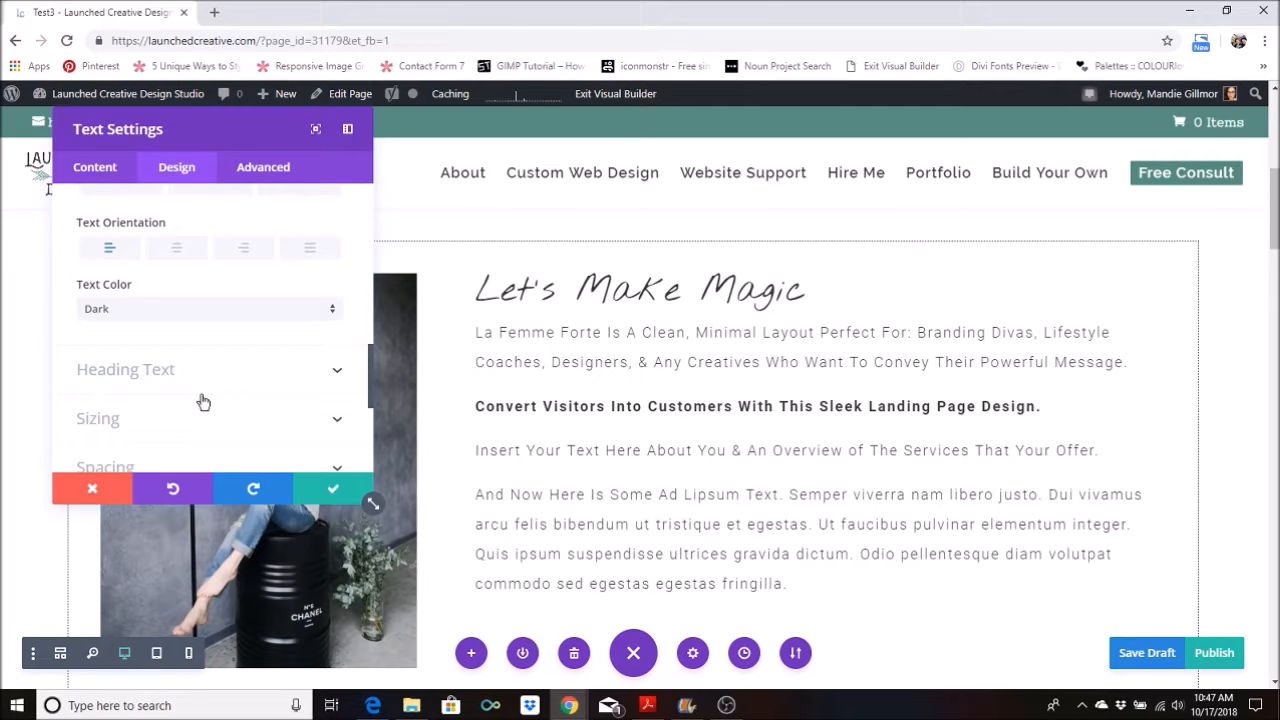
scroll(680, 458, down, 2)
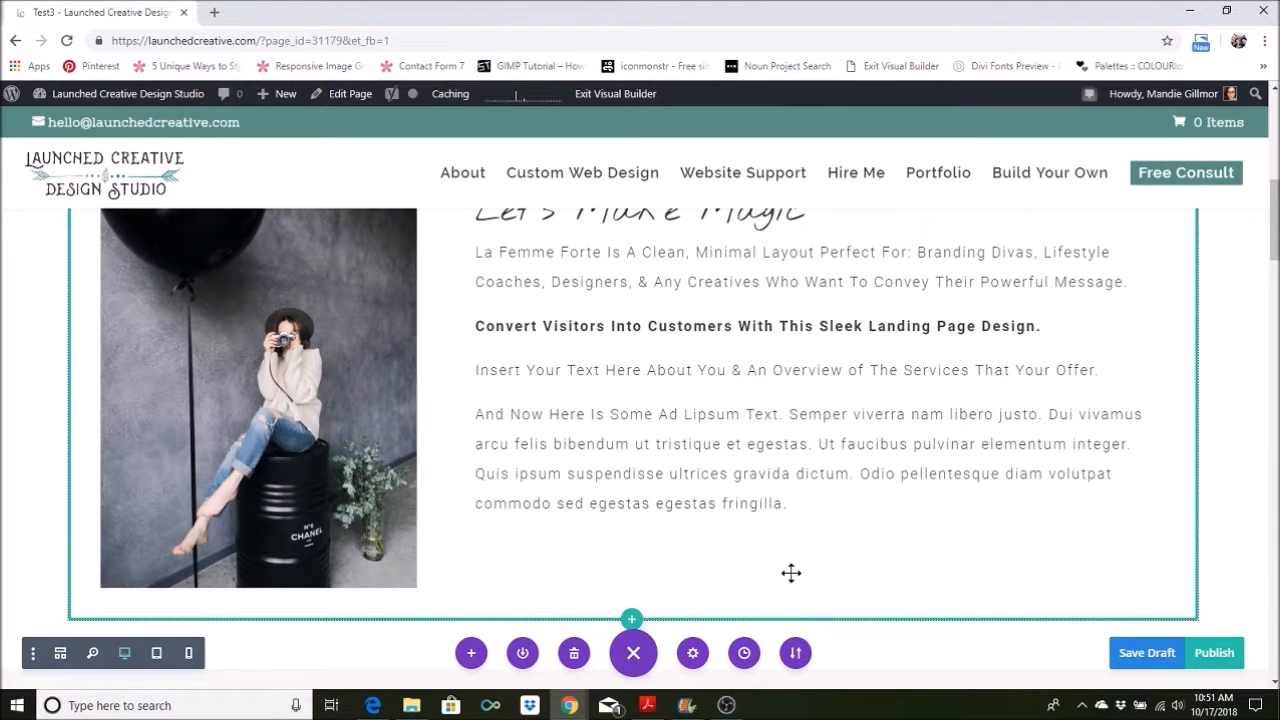
scroll(777, 560, down, 6)
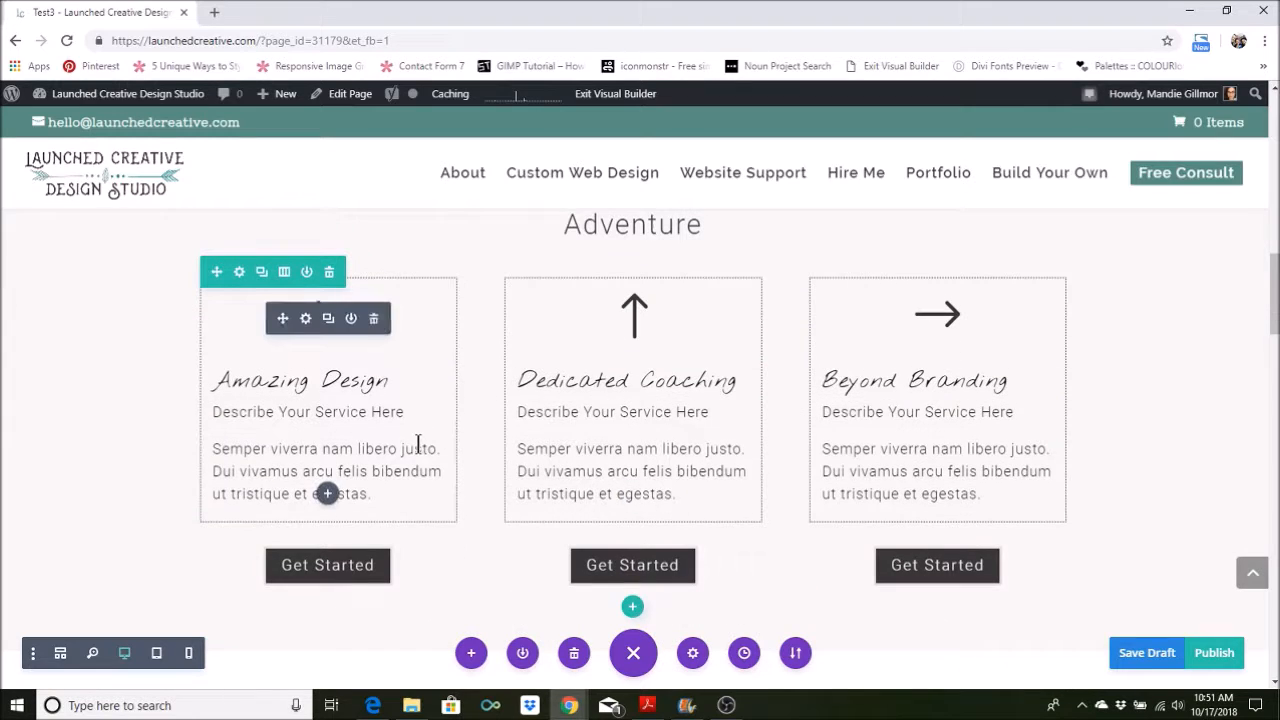